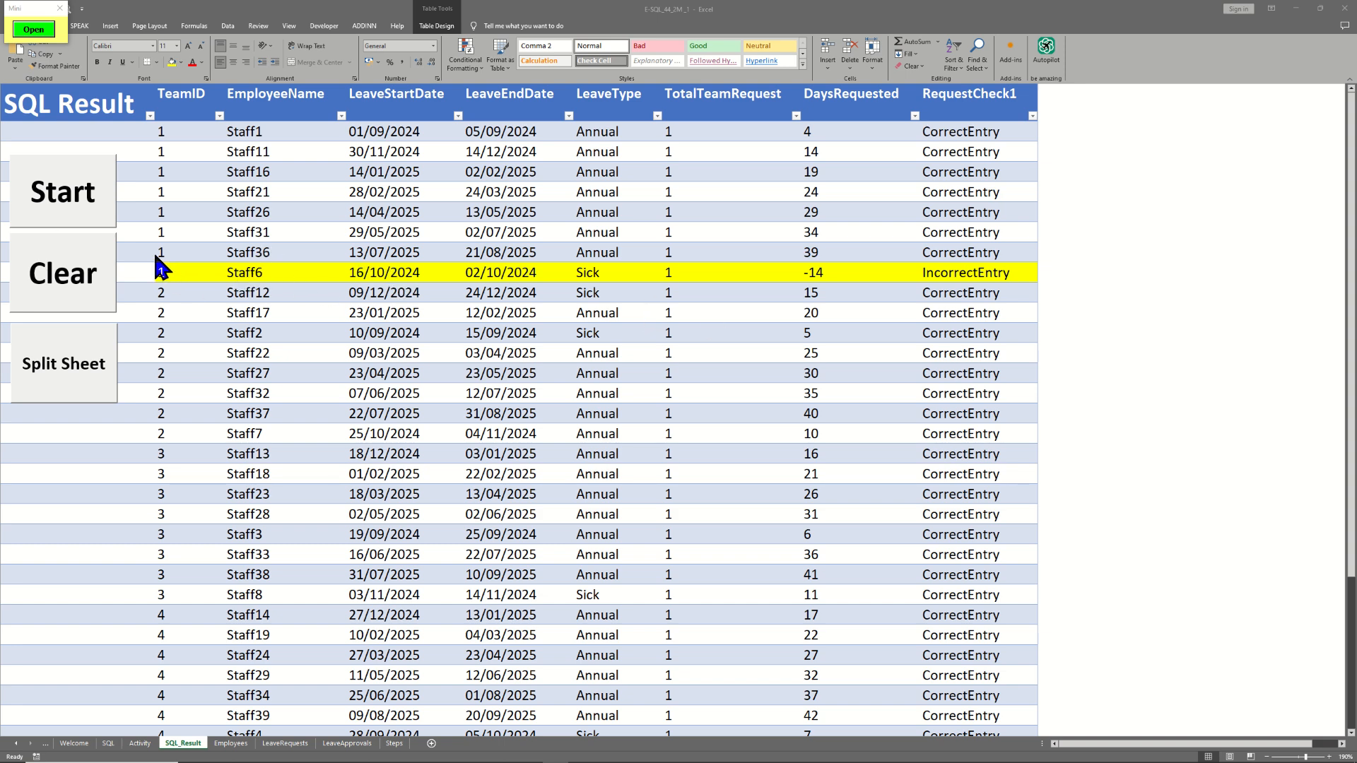
Examine the highlighted Staff6 row and the rest of the SQL result table.
{"action": "left_click", "coordinate": [256, 276]}
{"action": "left_click_drag", "start_coordinate": [177, 271], "coordinate": [991, 280]}
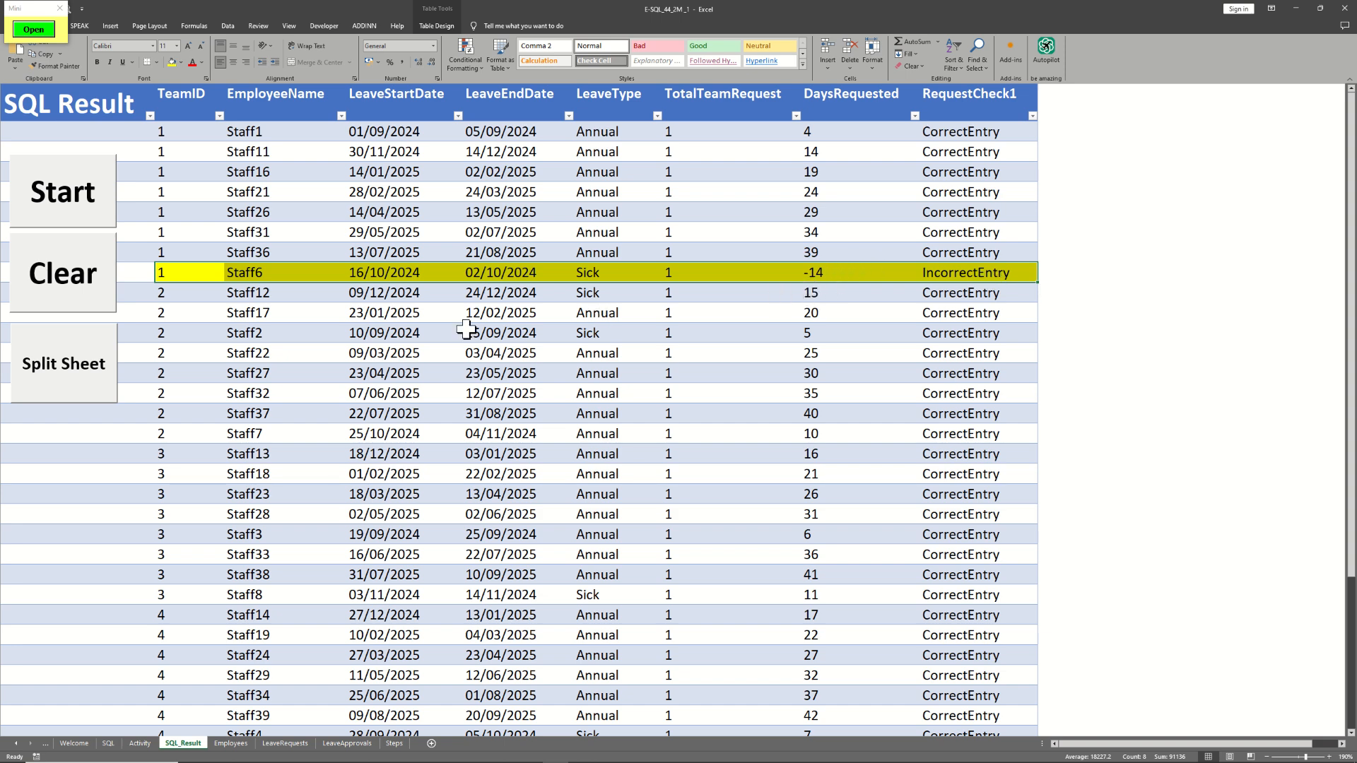
{"action": "left_click_drag", "start_coordinate": [160, 132], "coordinate": [968, 700]}
{"action": "left_click", "coordinate": [766, 390]}
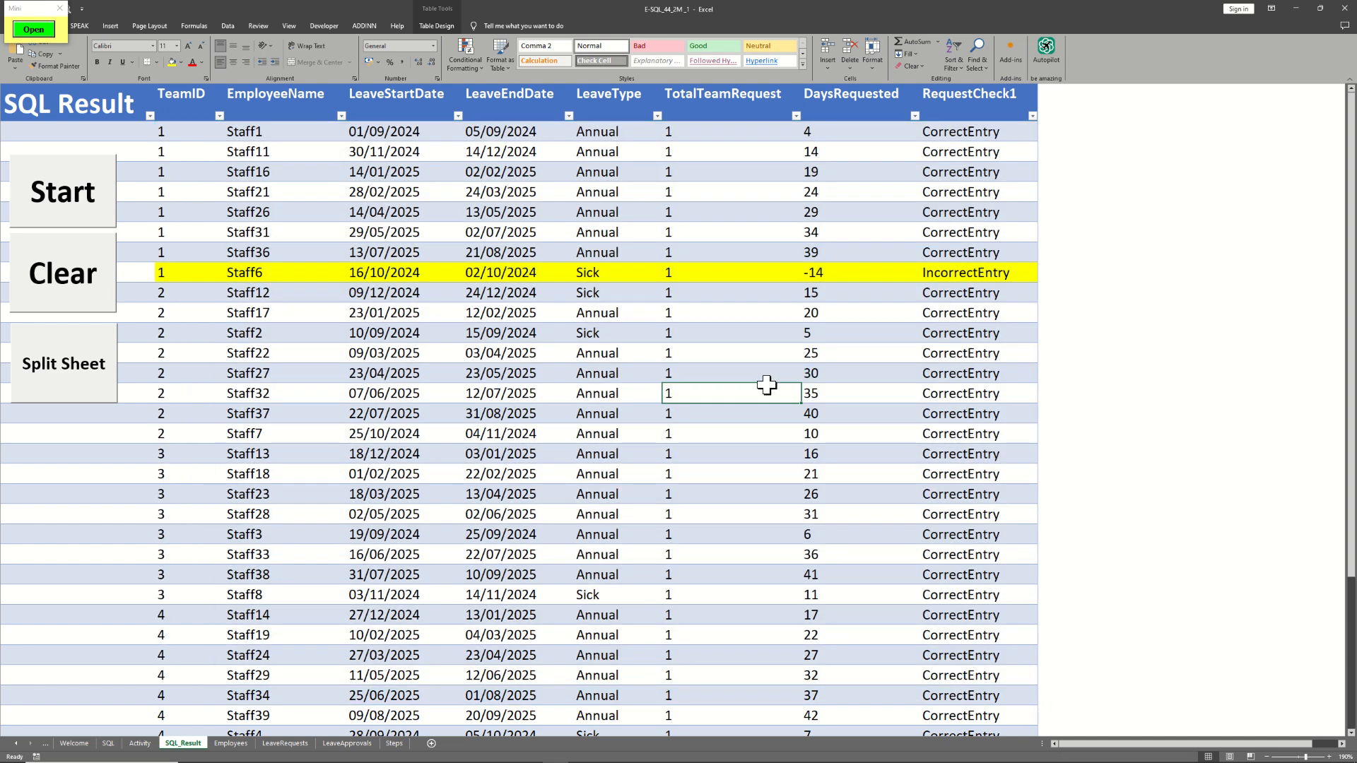
Open the SQL_Operation form in large report view and place it beside the results table, leaving all result columns uncovered.
{"action": "left_click", "coordinate": [31, 31]}
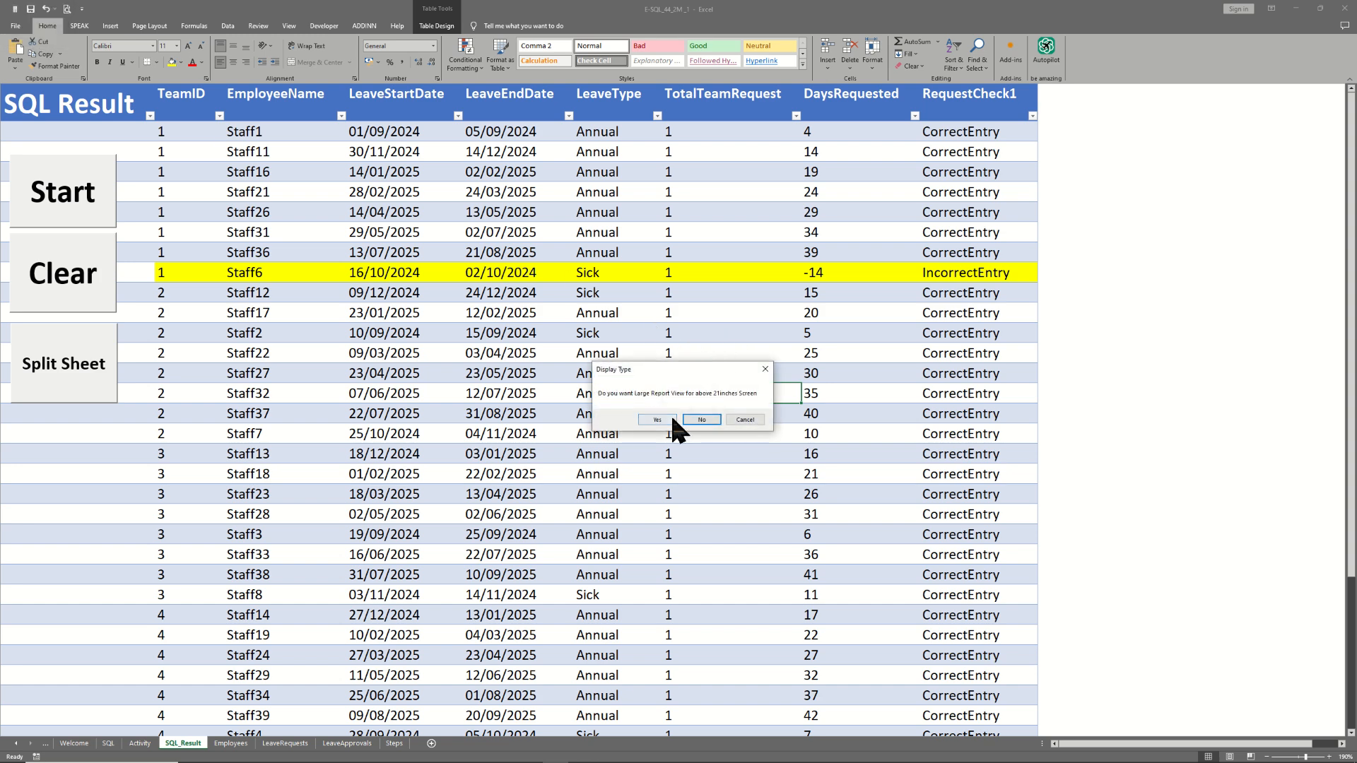
{"action": "left_click", "coordinate": [671, 418]}
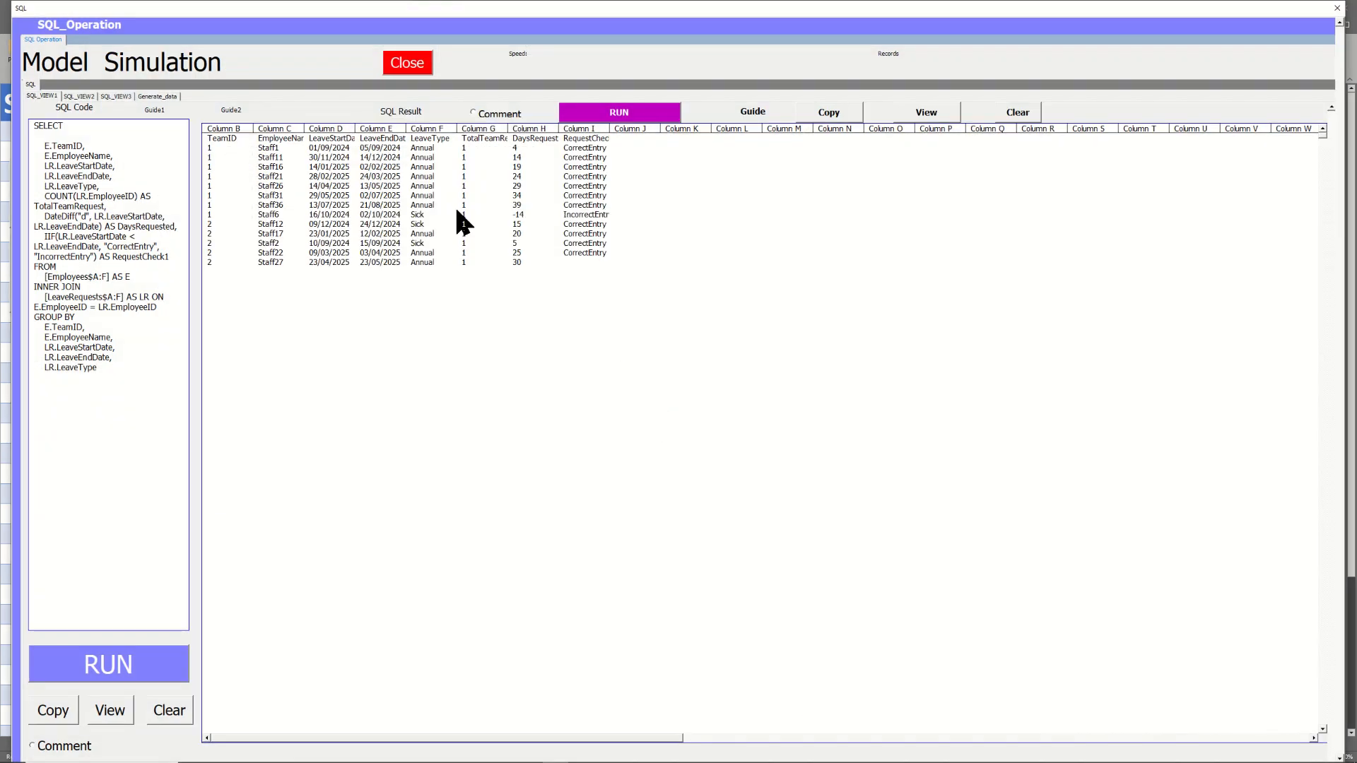
{"action": "double_click", "coordinate": [289, 9]}
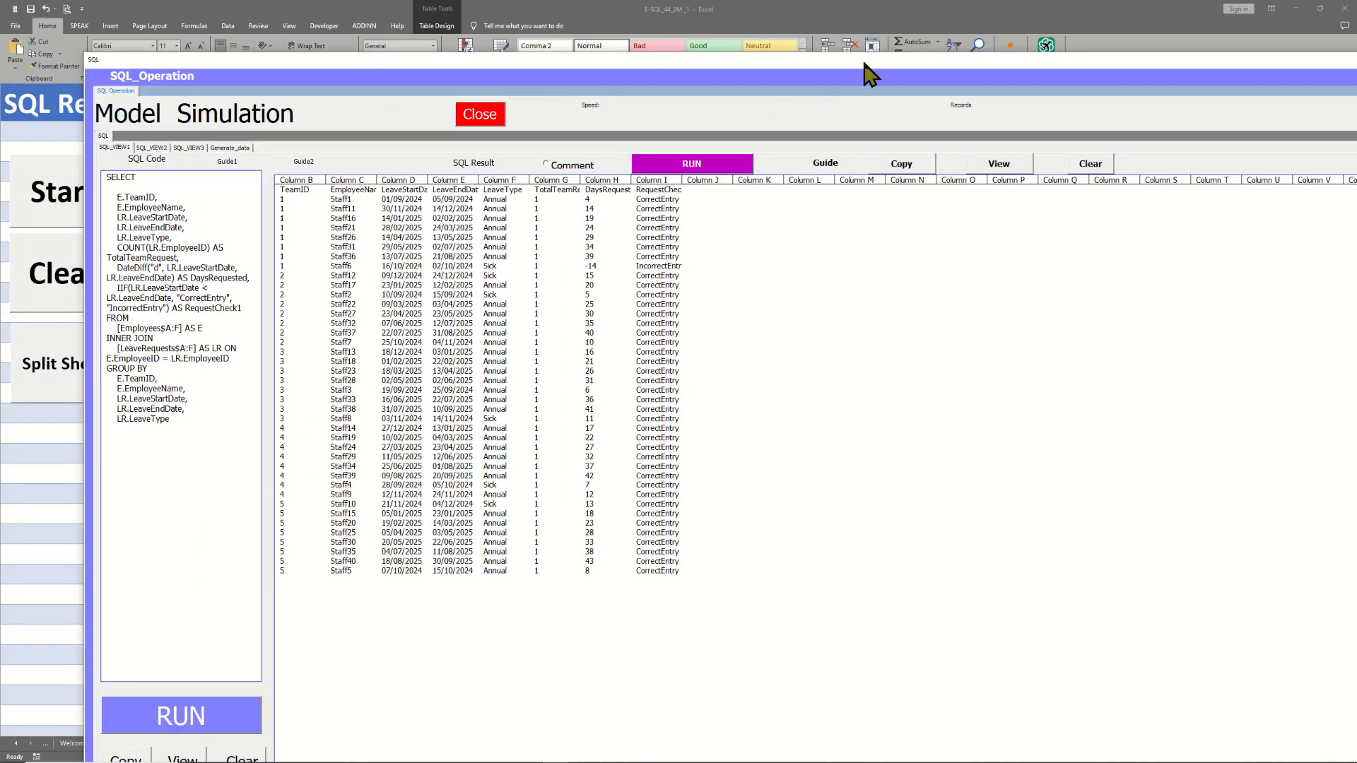
{"action": "left_click_drag", "start_coordinate": [1067, 50], "coordinate": [1002, 17]}
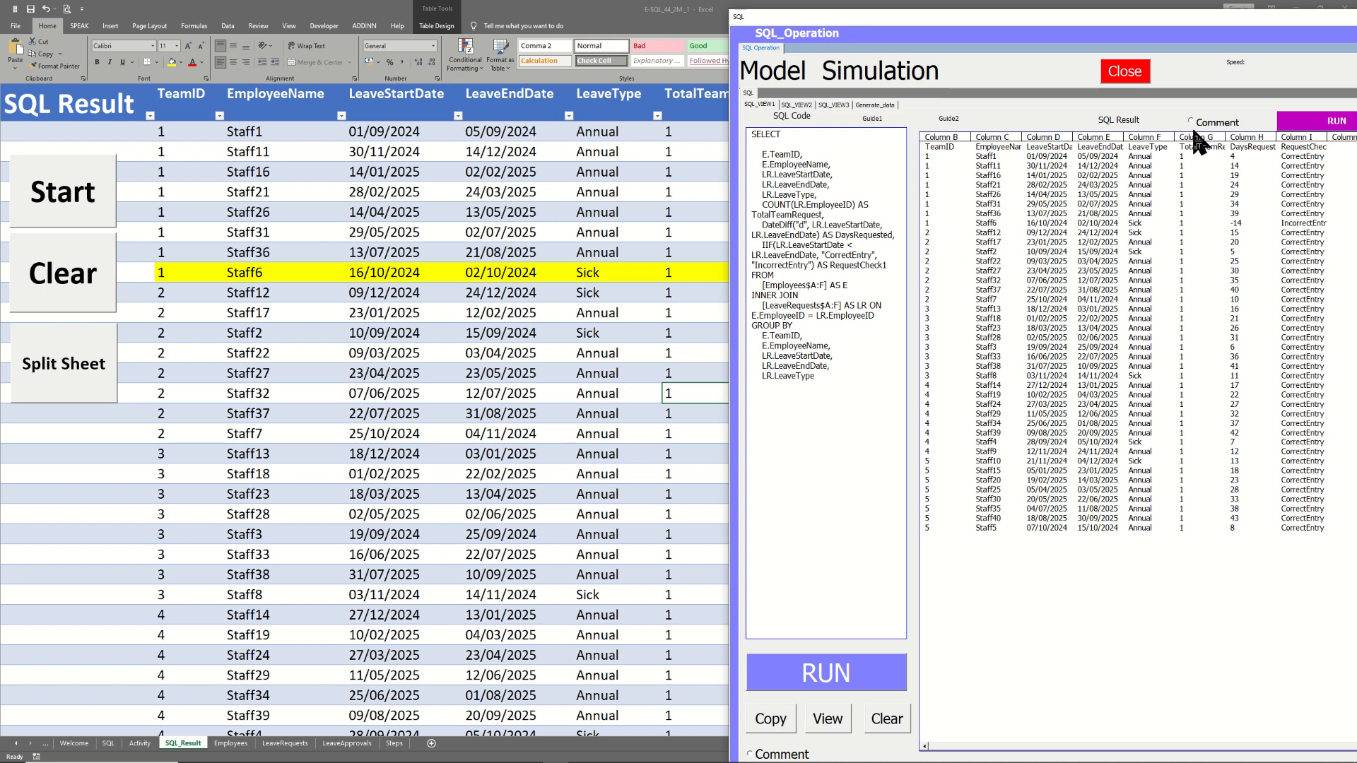
{"action": "left_click", "coordinate": [395, 192]}
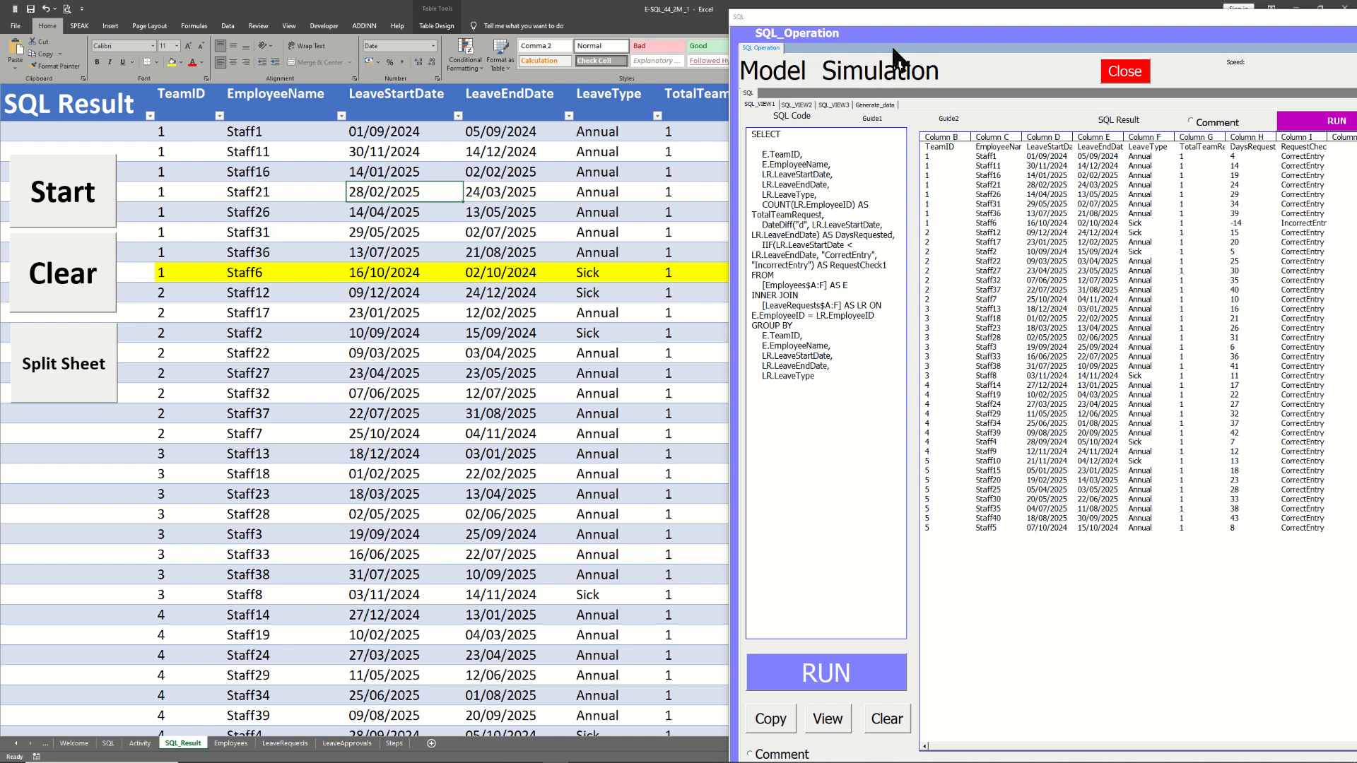
{"action": "left_click_drag", "start_coordinate": [872, 19], "coordinate": [1104, 45]}
{"action": "left_click", "coordinate": [554, 192]}
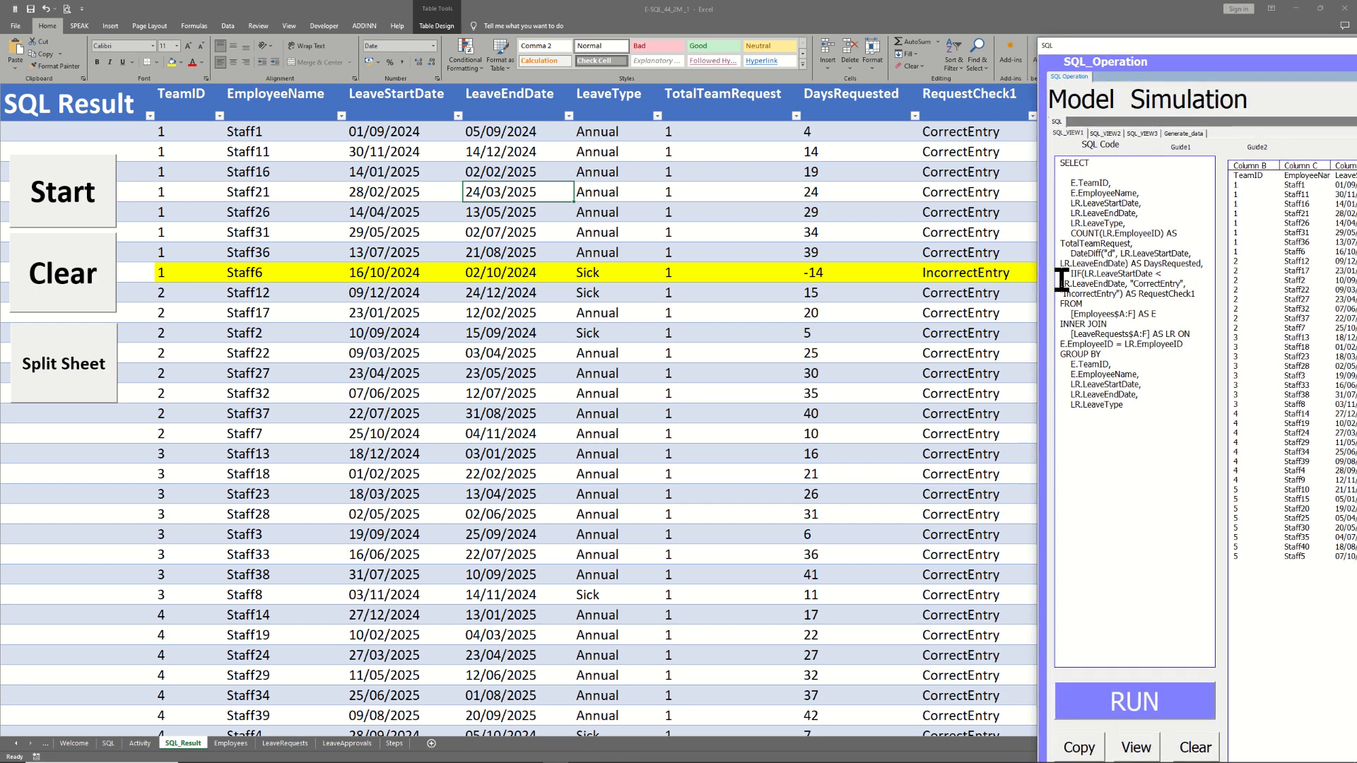
Switch the SQL form to SQL_VIEW2 and review the full query alongside the result table.
{"action": "left_click", "coordinate": [1106, 130]}
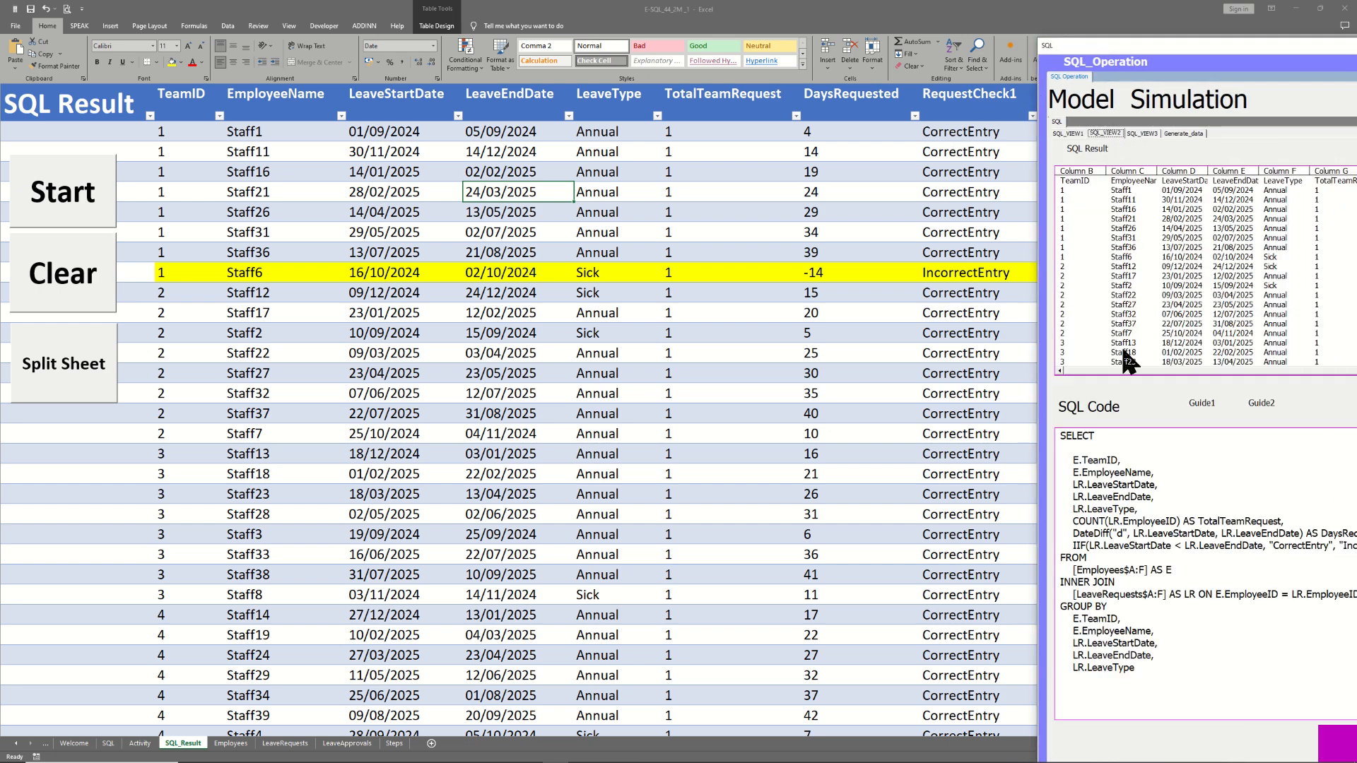
{"action": "left_click_drag", "start_coordinate": [1063, 439], "coordinate": [1144, 666]}
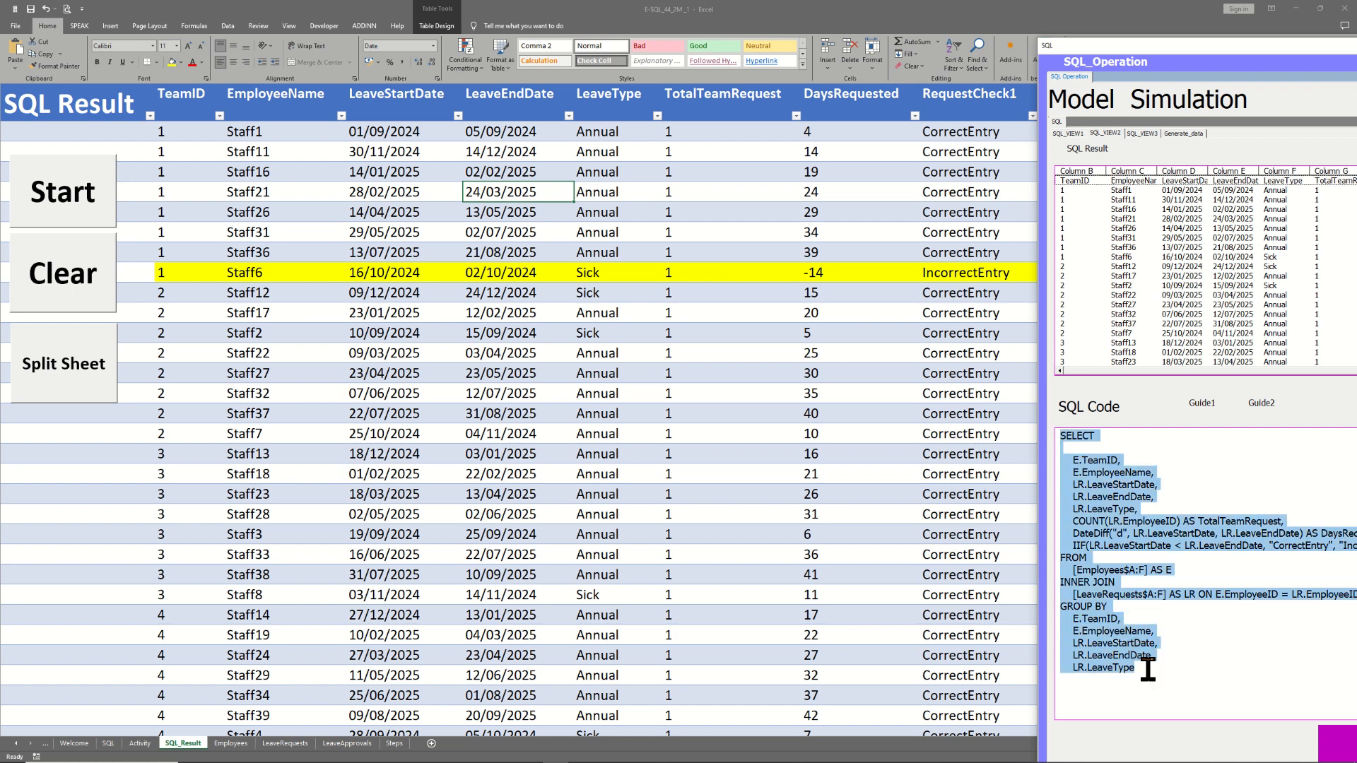
{"action": "left_click", "coordinate": [589, 296]}
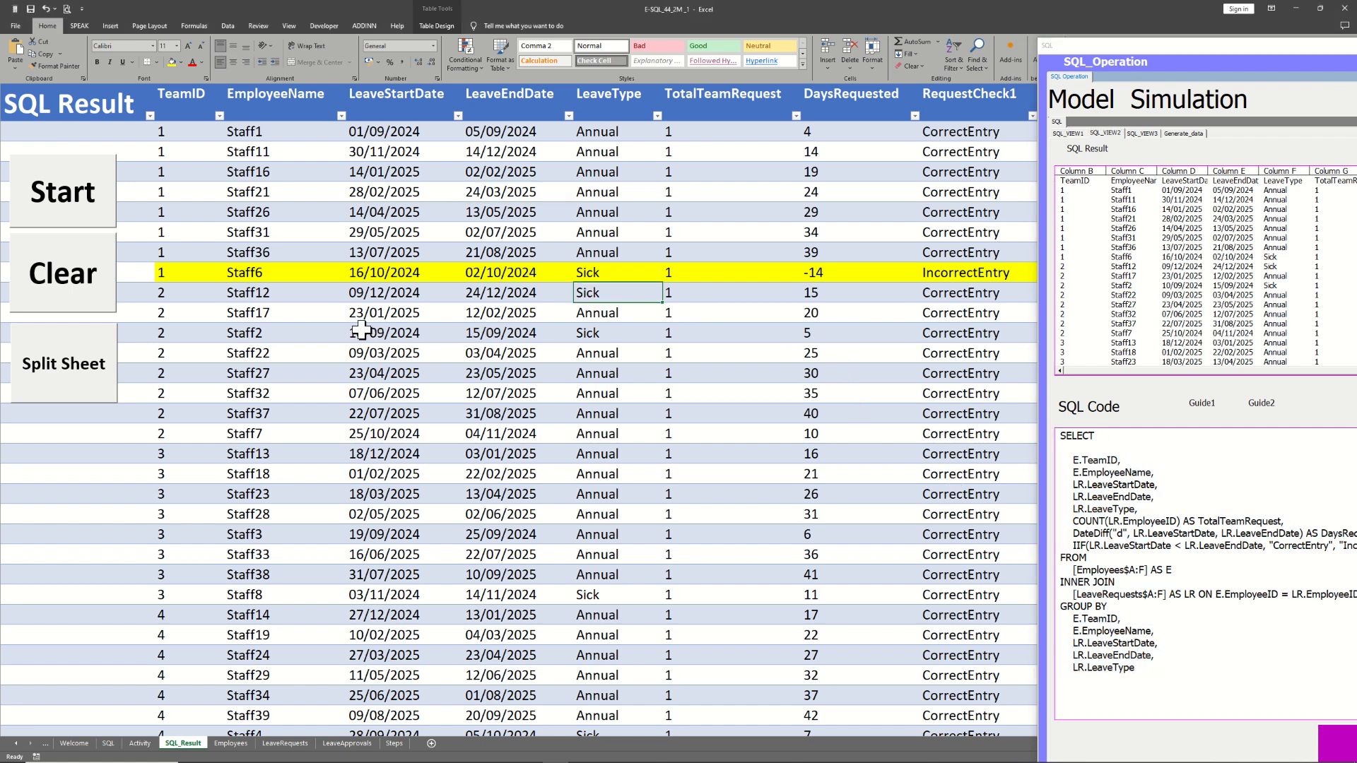
{"action": "left_click", "coordinate": [176, 135]}
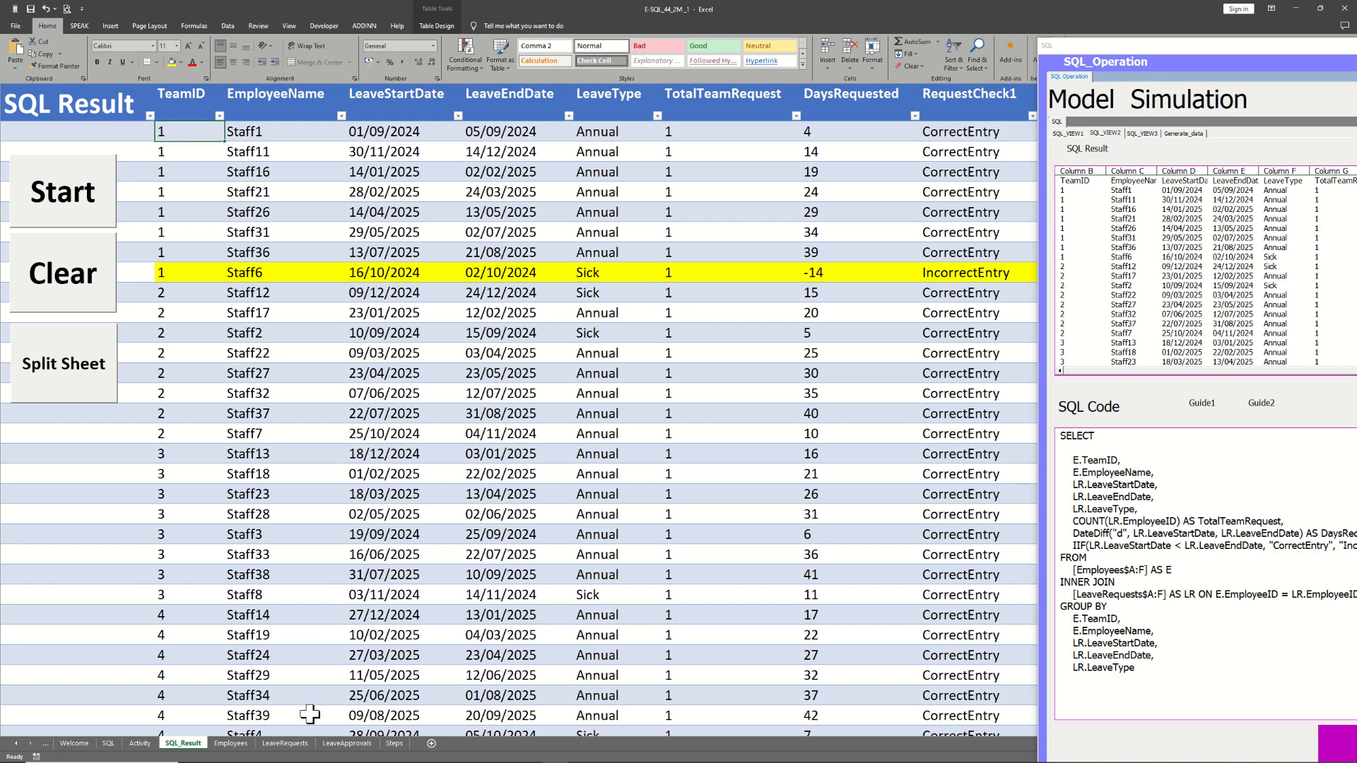
Examine the EmployeeID column on the Employees sheet as the query's join field.
{"action": "left_click", "coordinate": [231, 743]}
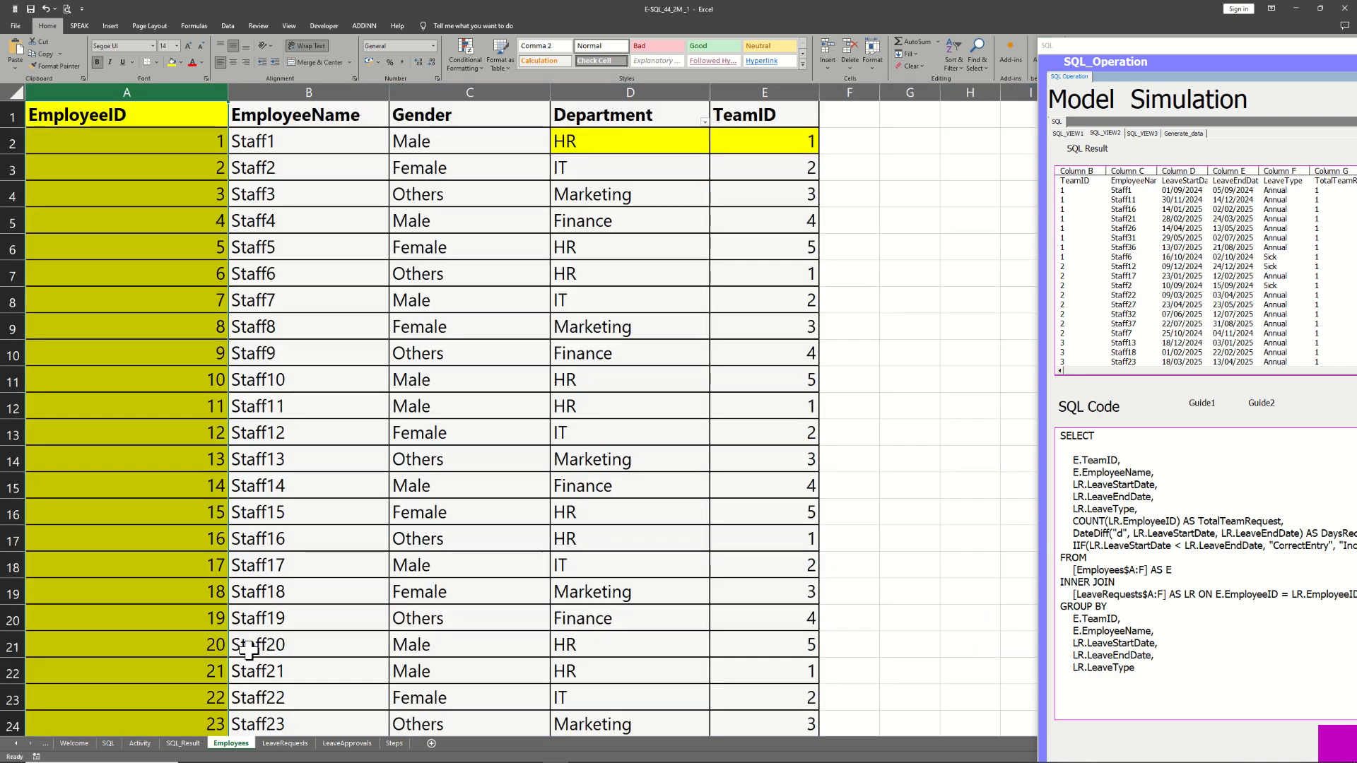
{"action": "left_click", "coordinate": [162, 113]}
{"action": "left_click_drag", "start_coordinate": [169, 115], "coordinate": [137, 110]}
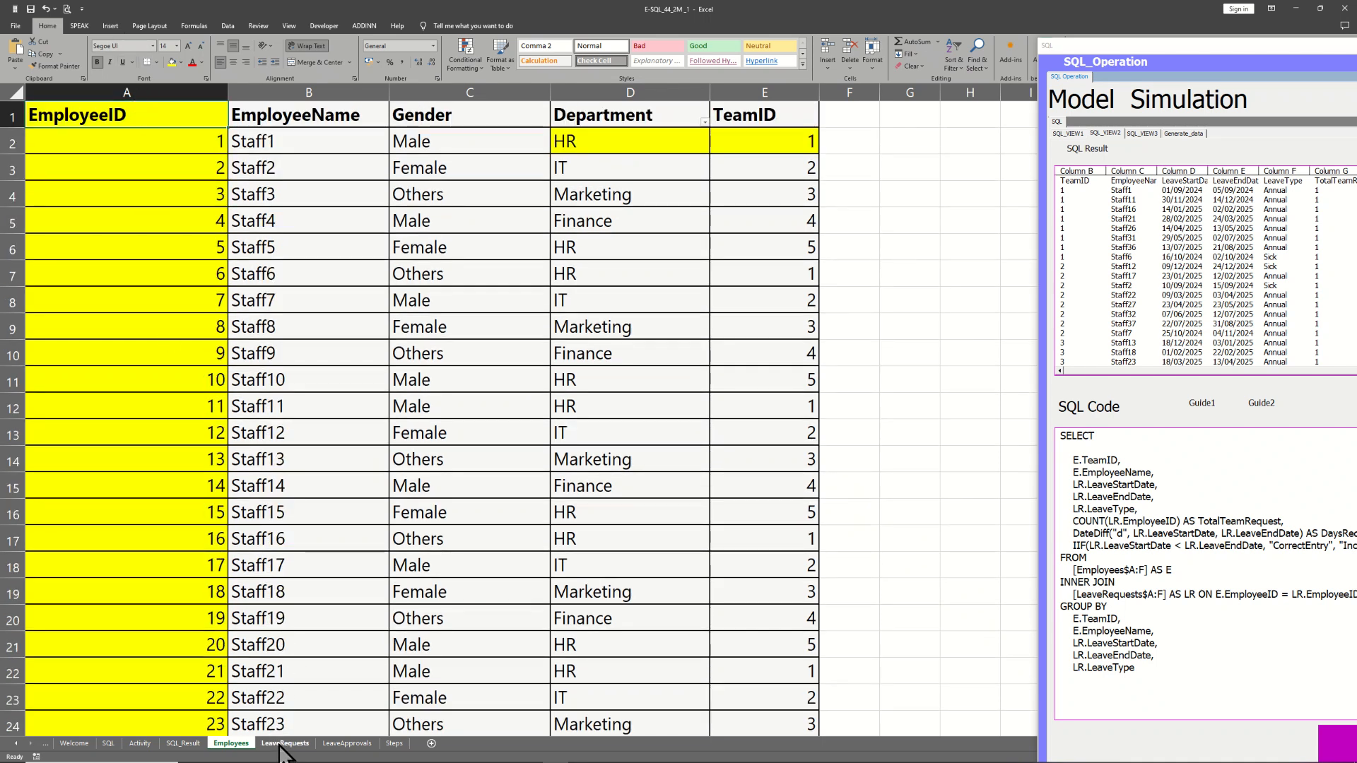
Examine the EmployeeID and RequestID columns on the LeaveRequests sheet and compare them with the fields in the SQL code.
{"action": "left_click", "coordinate": [285, 743]}
{"action": "left_click_drag", "start_coordinate": [165, 111], "coordinate": [219, 62]}
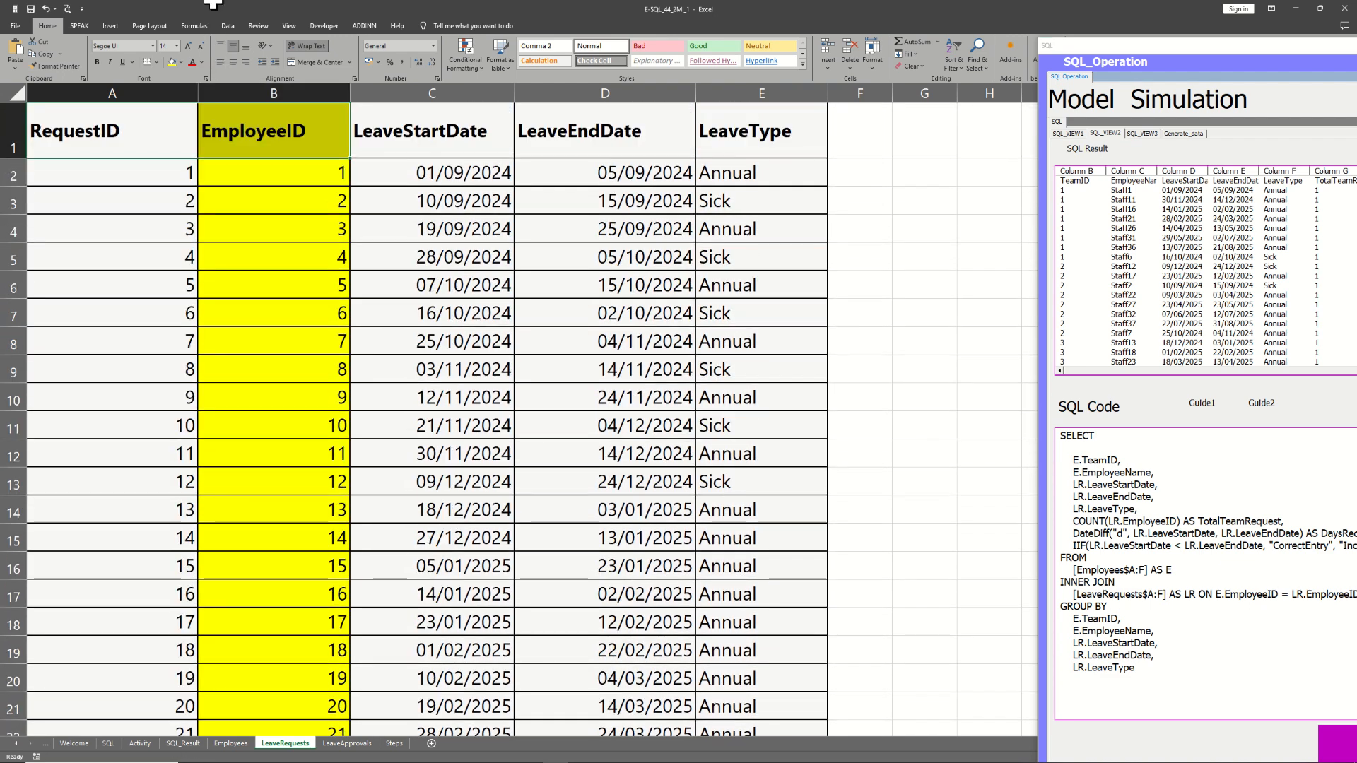
{"action": "left_click", "coordinate": [245, 200]}
{"action": "left_click", "coordinate": [1211, 521]}
{"action": "left_click", "coordinate": [1208, 520]}
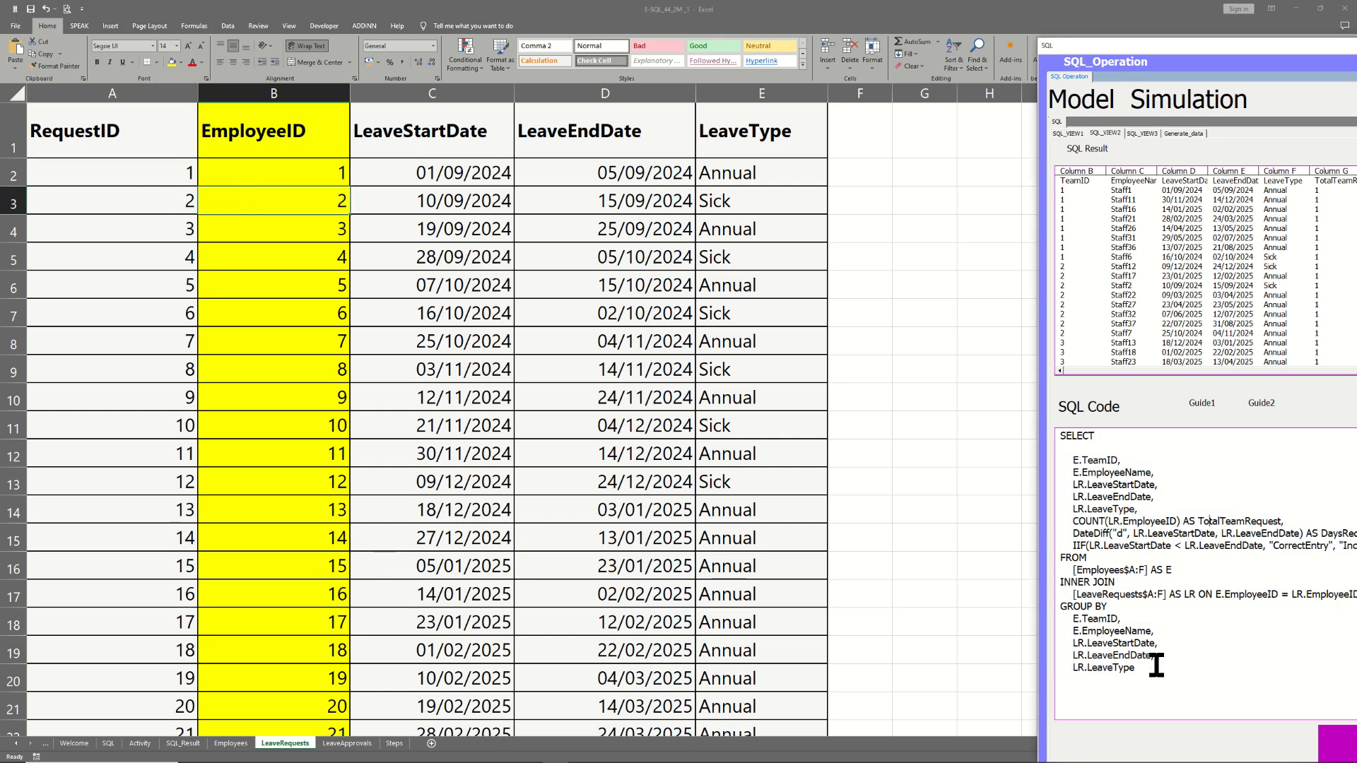
{"action": "left_click", "coordinate": [274, 88]}
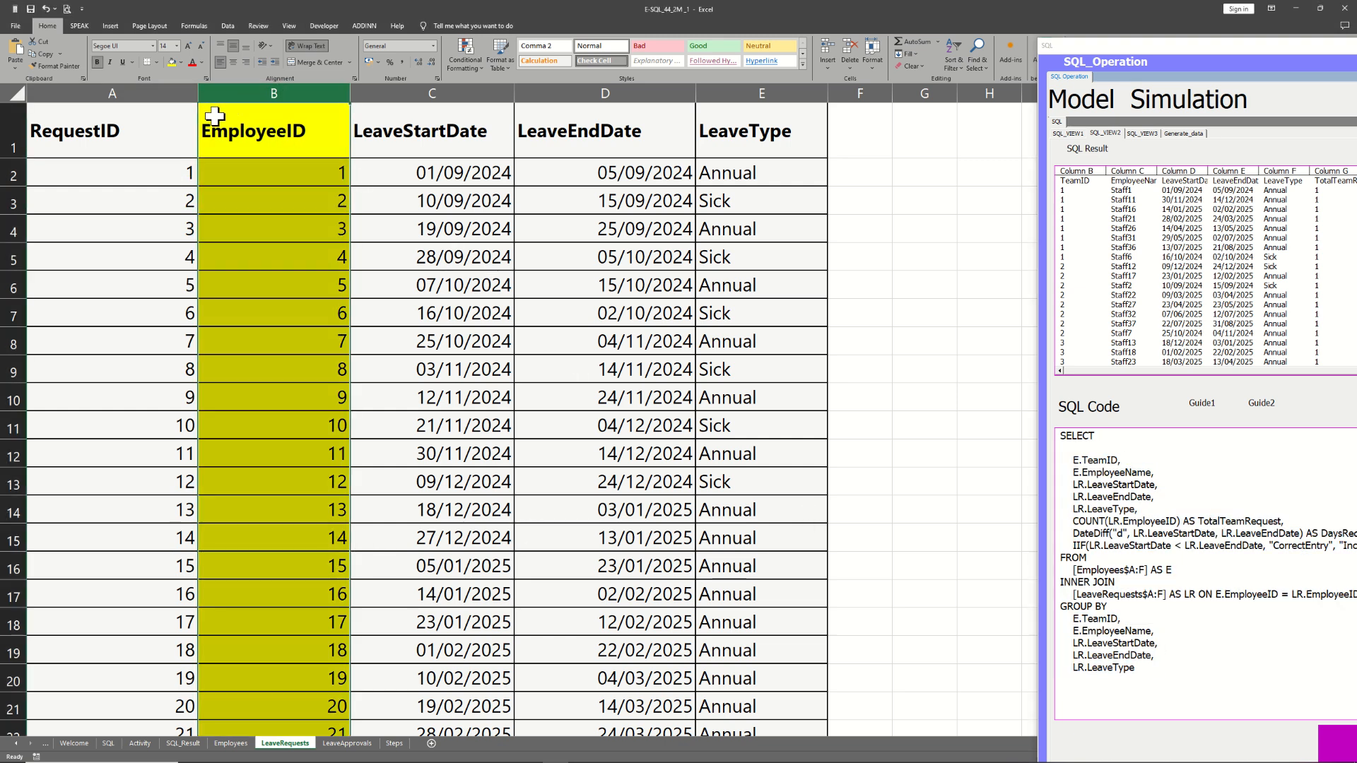
{"action": "left_click", "coordinate": [164, 94], "text": "shift"}
{"action": "left_click", "coordinate": [156, 88]}
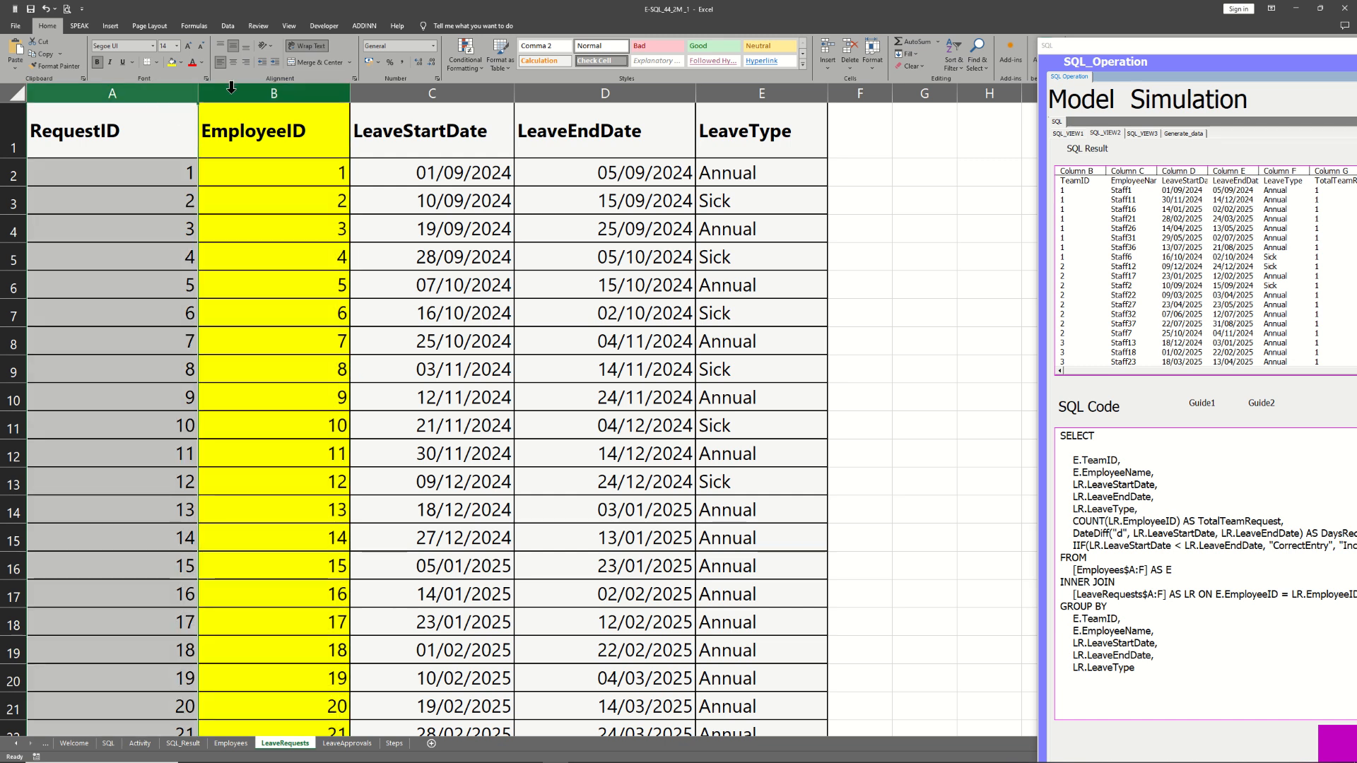
{"action": "left_click", "coordinate": [1128, 504]}
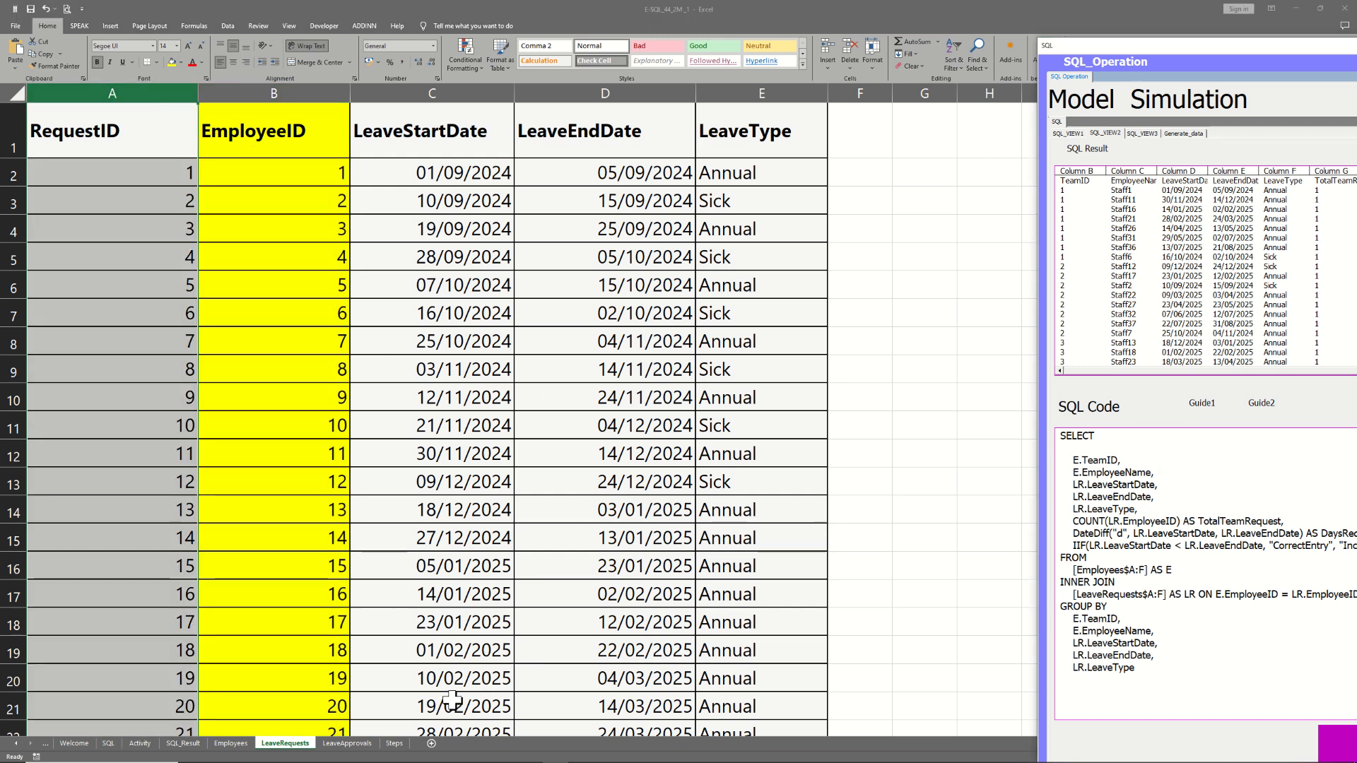
Show row and column headings on the SQL_Result sheet and inspect the LeaveStartDate and LeaveEndDate columns, including Staff6's start date.
{"action": "left_click", "coordinate": [193, 745]}
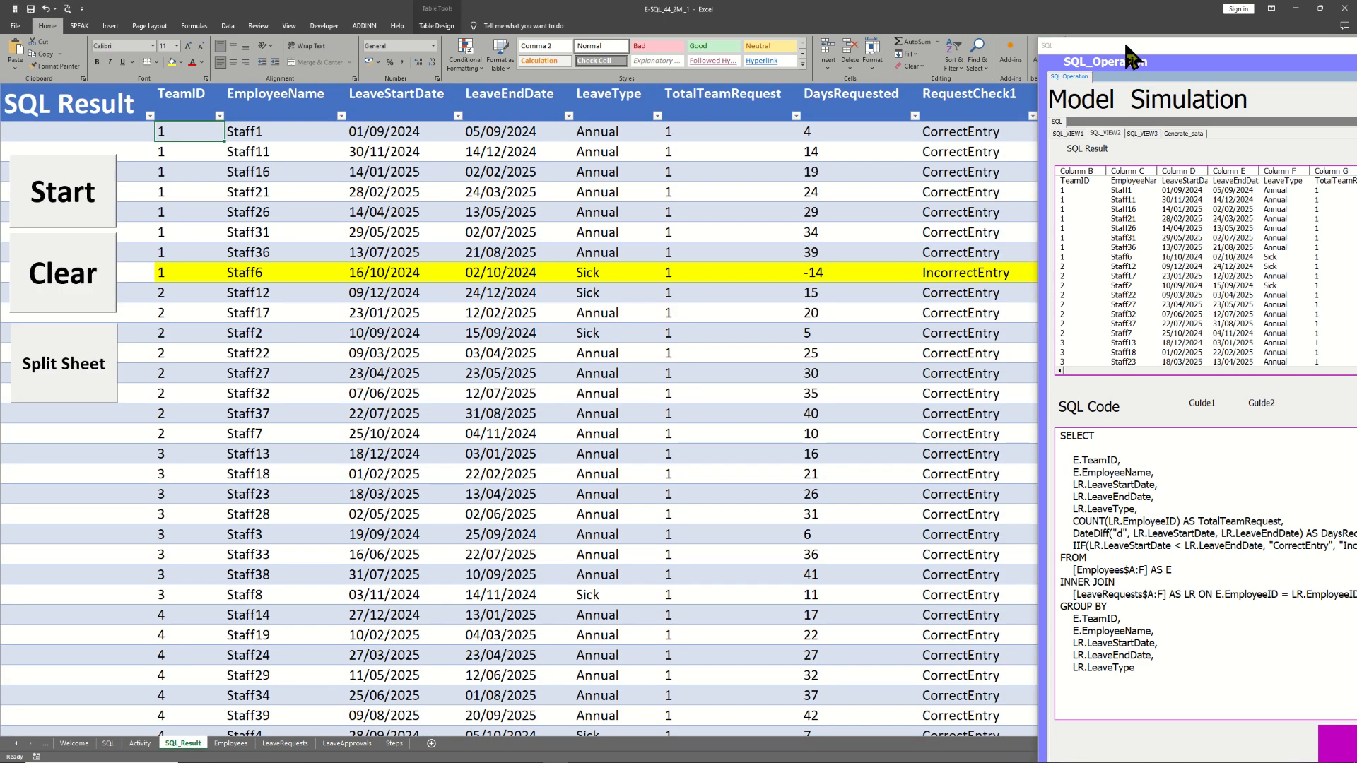
{"action": "left_click_drag", "start_coordinate": [1122, 40], "coordinate": [1142, 37]}
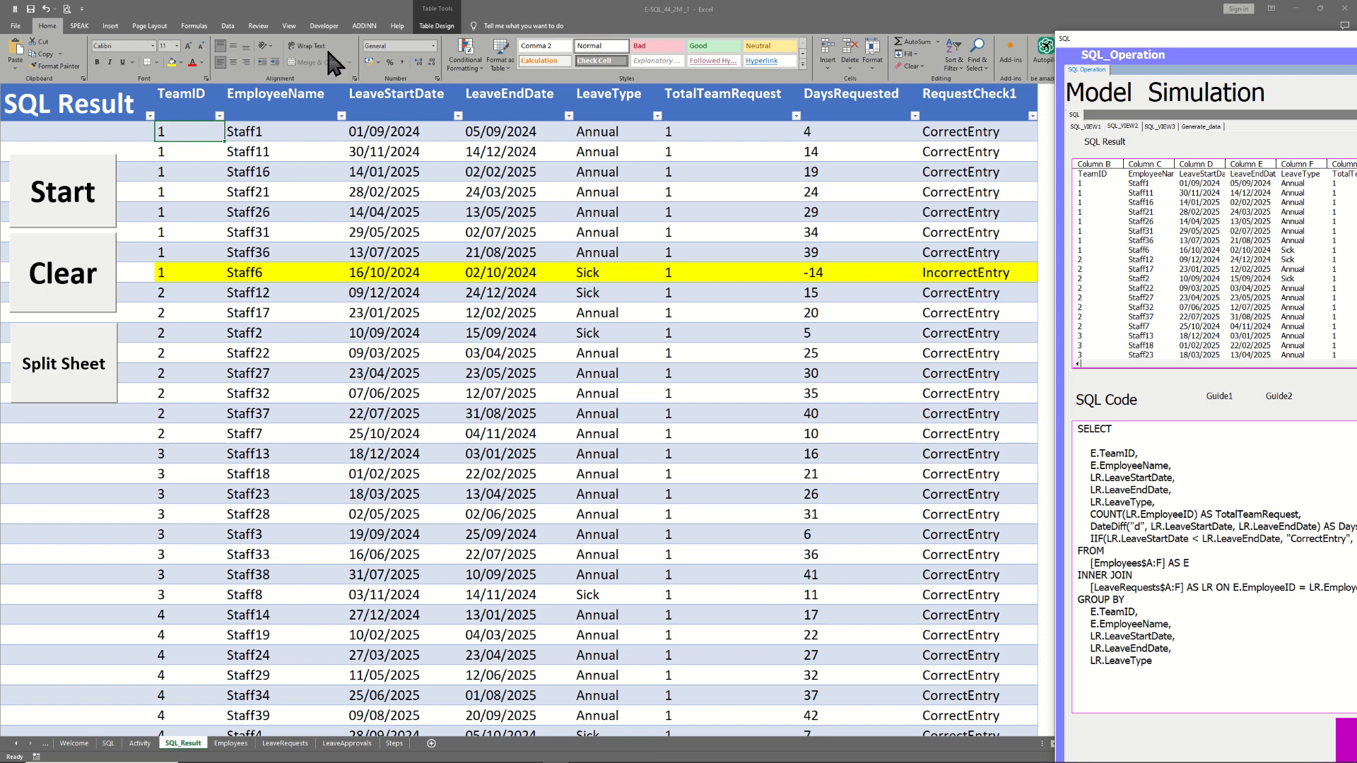
{"action": "left_click", "coordinate": [289, 26]}
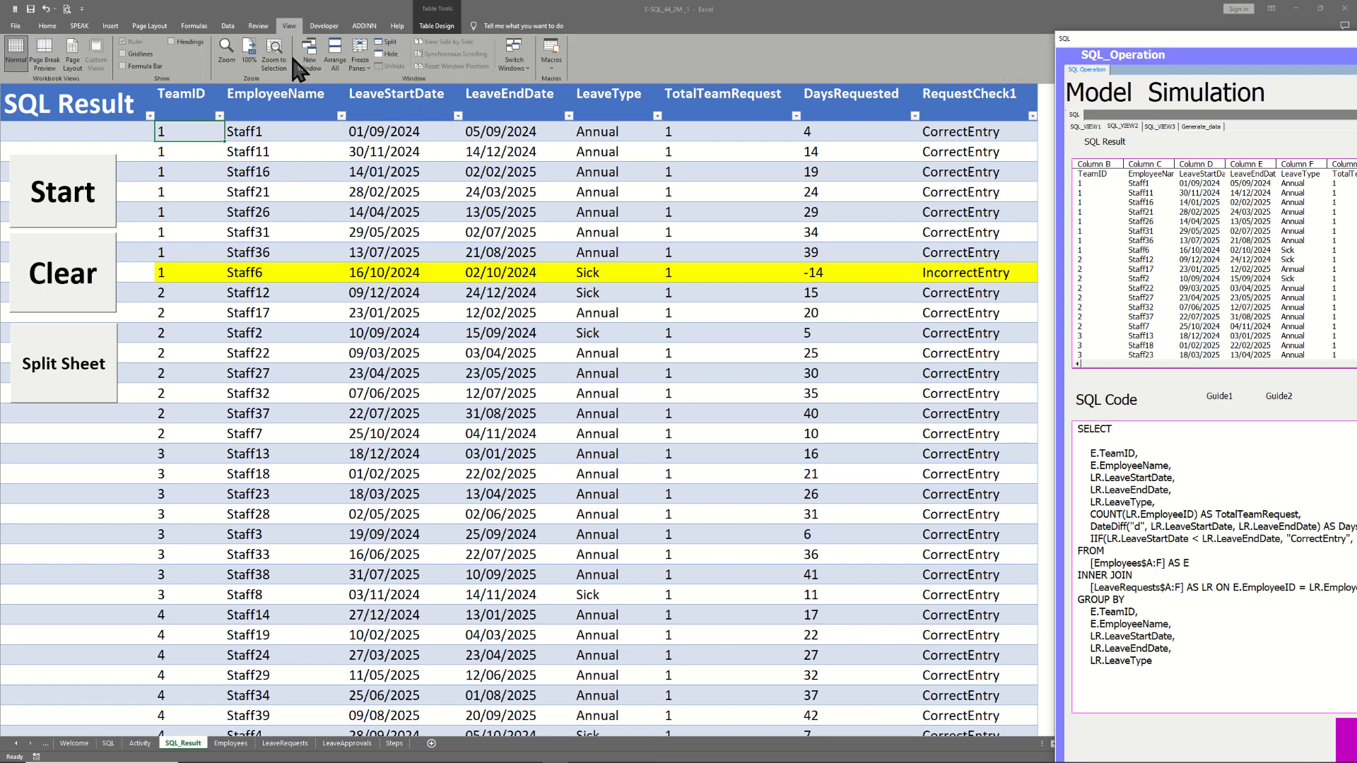
{"action": "left_click", "coordinate": [190, 41]}
{"action": "left_click_drag", "start_coordinate": [424, 93], "coordinate": [543, 92]}
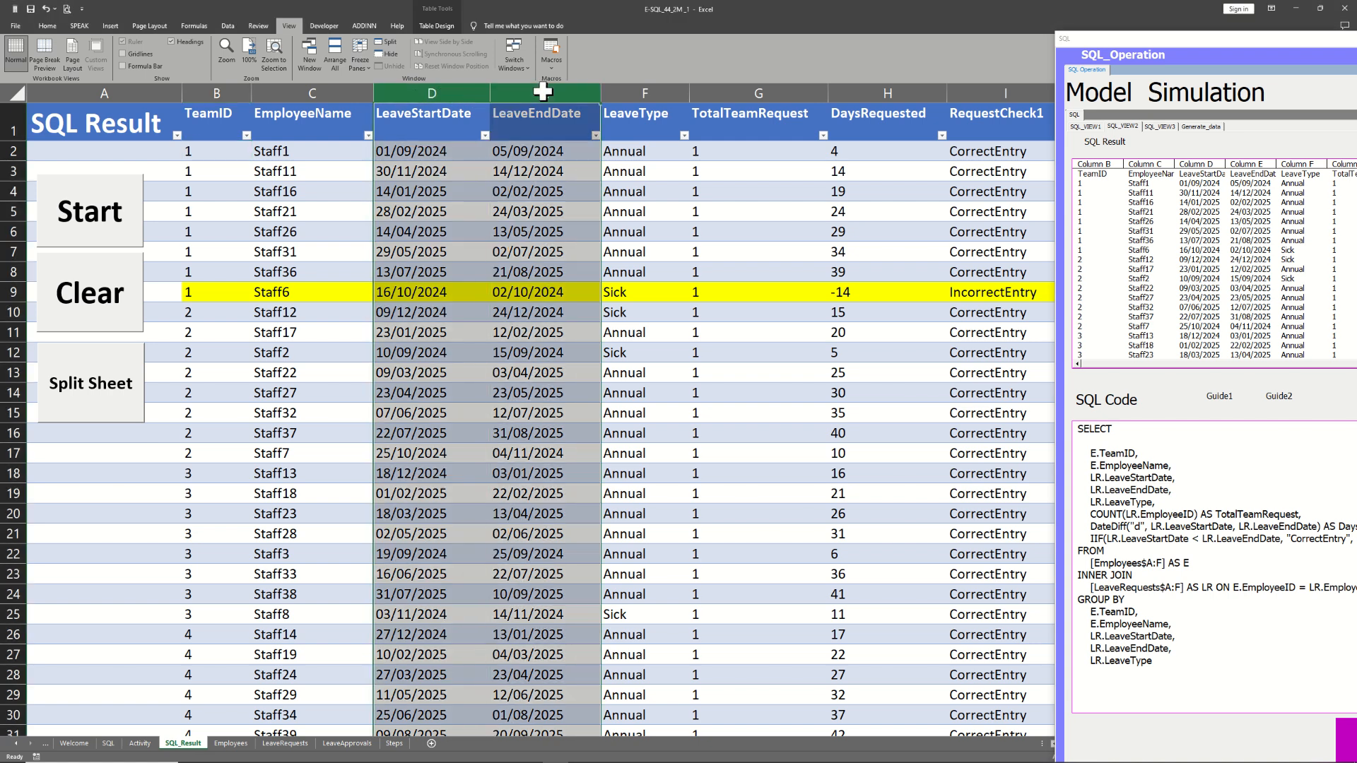
{"action": "left_click", "coordinate": [410, 297]}
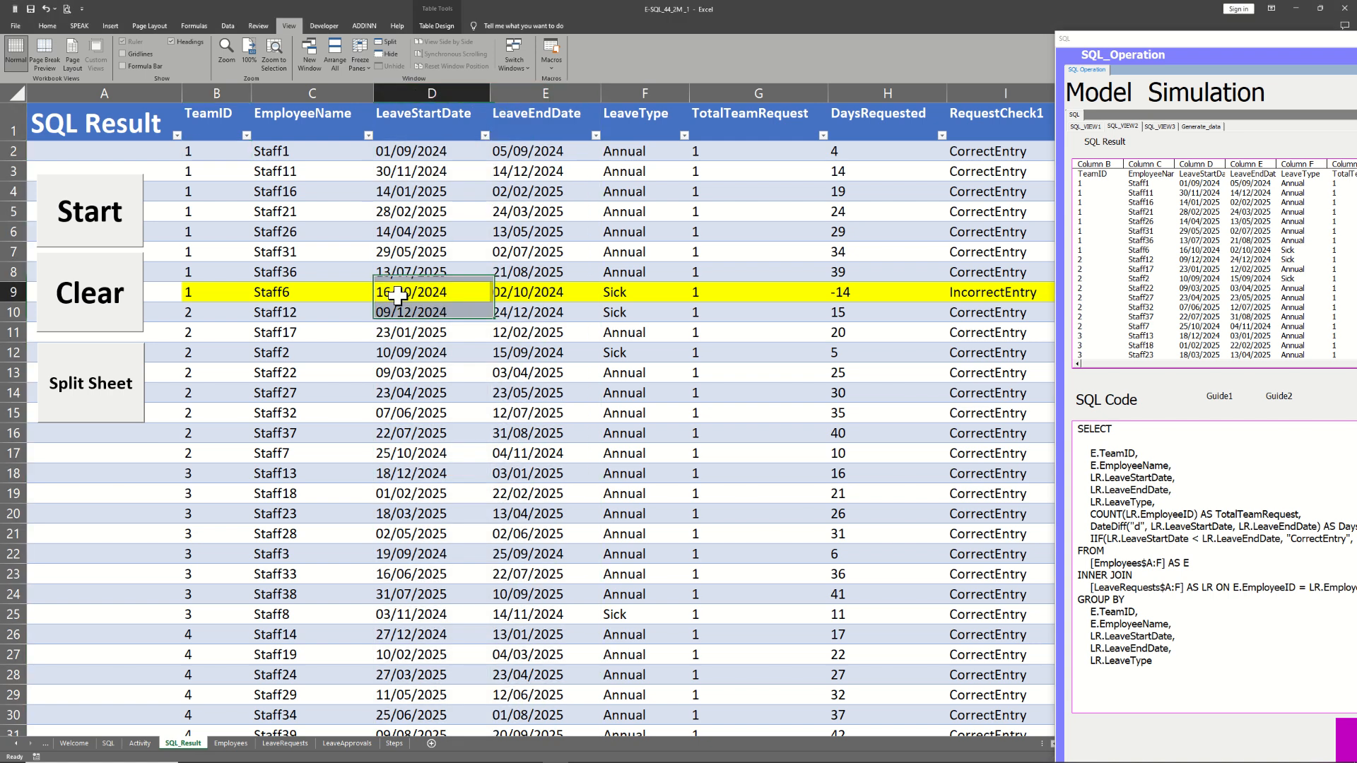
Reposition the SQL form over part of the worksheet so that its complete SQL code and comment option are in view.
{"action": "left_click", "coordinate": [1189, 475]}
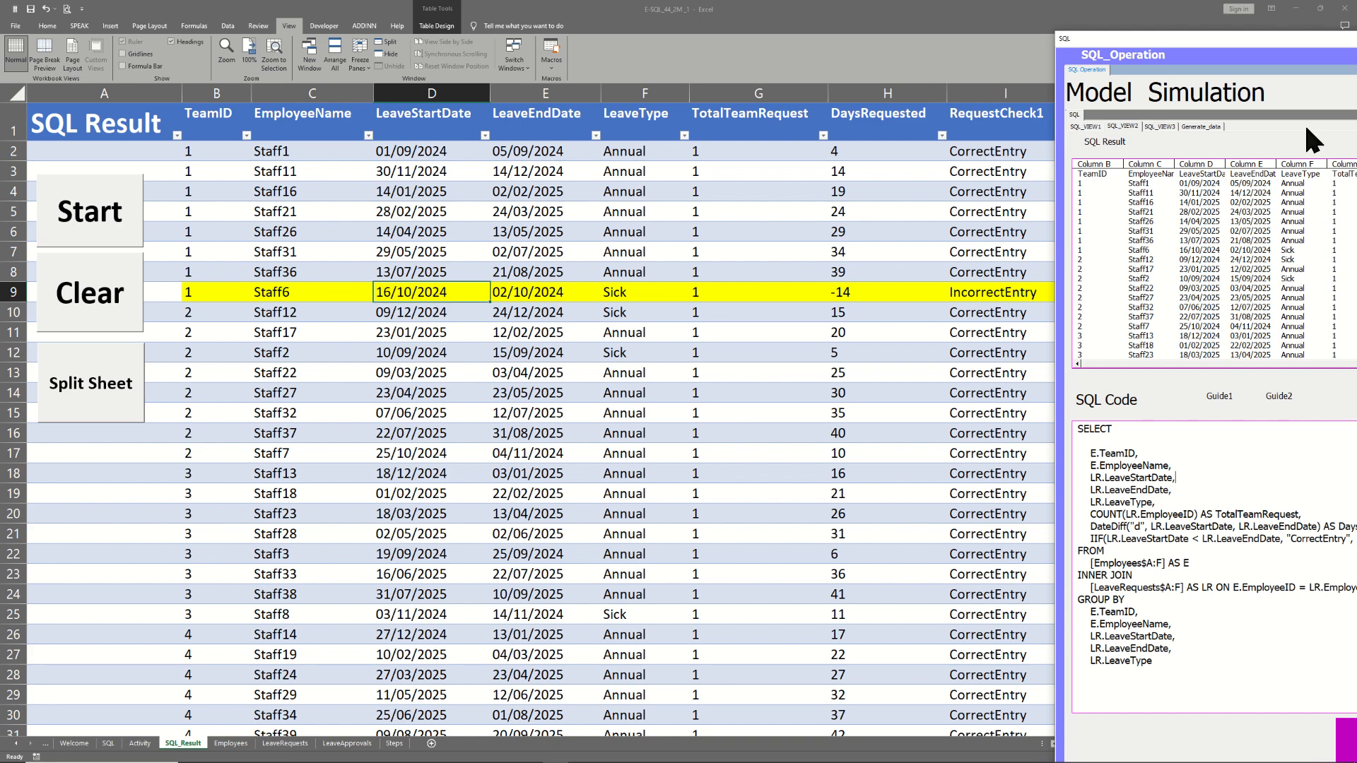
{"action": "left_click_drag", "start_coordinate": [1238, 38], "coordinate": [840, 13]}
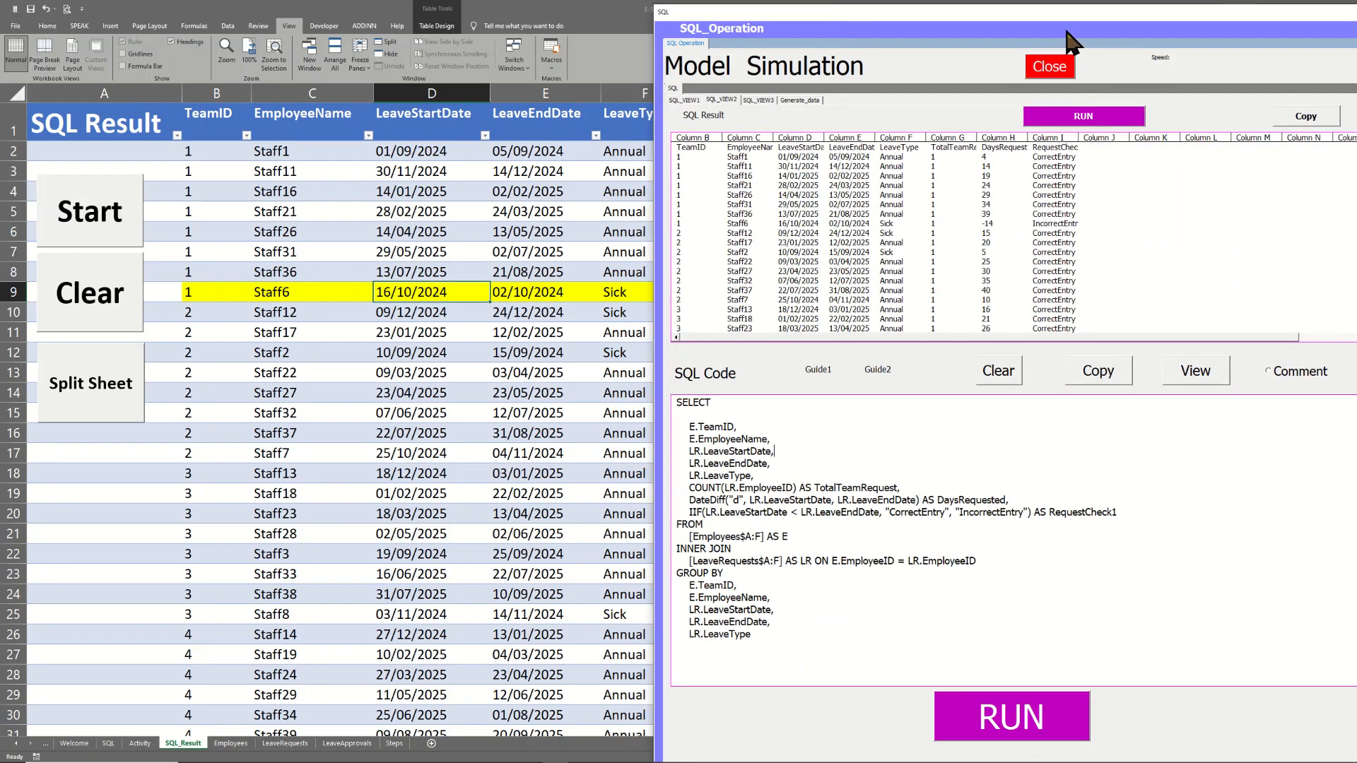
{"action": "mouse_move", "coordinate": [1094, 27]}
{"action": "left_mouse_down"}
{"action": "mouse_move", "coordinate": [963, 21]}
{"action": "mouse_move", "coordinate": [1102, 27]}
{"action": "left_mouse_up"}
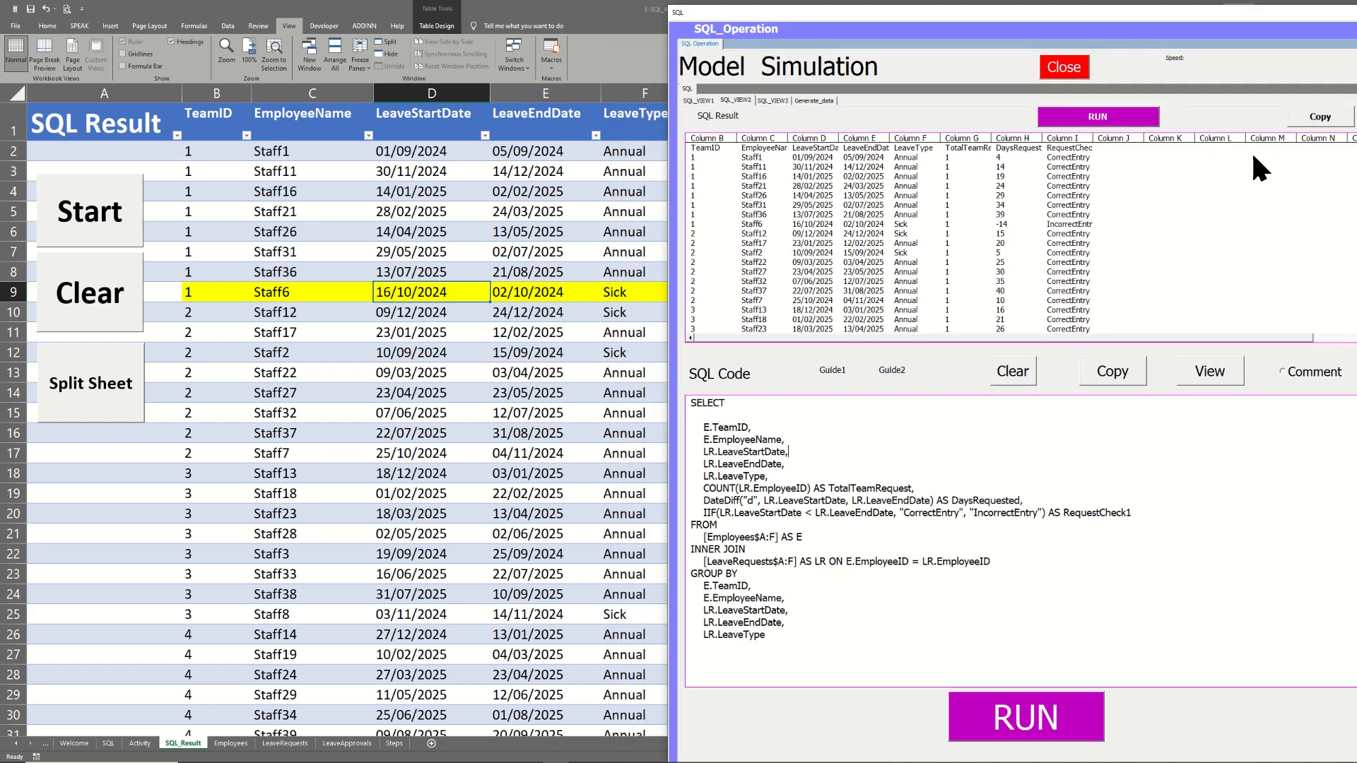
Add a yellow comment above the activity history and replace its placeholder text with "CORECT AND INCORRECT REQUEST.".
{"action": "left_click", "coordinate": [1282, 372]}
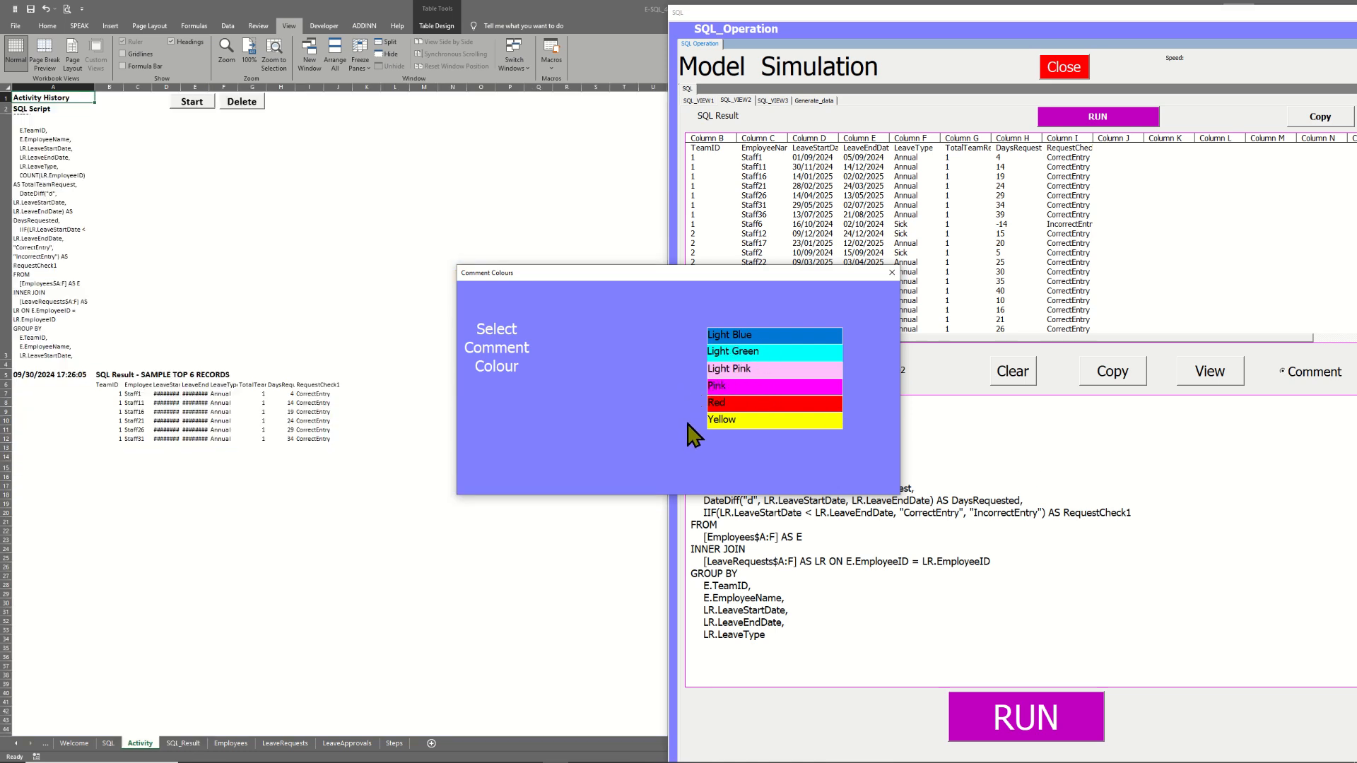
{"action": "left_click", "coordinate": [751, 419]}
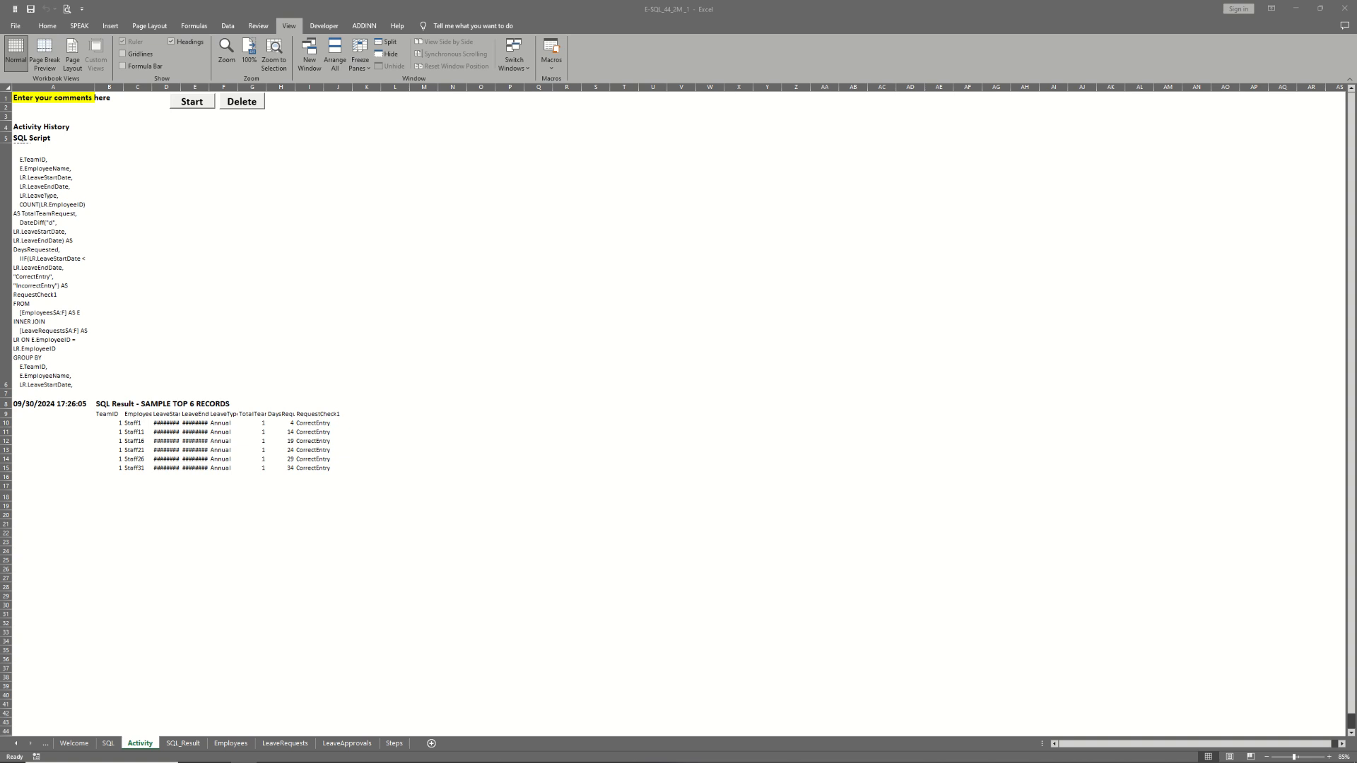
{"action": "double_click", "coordinate": [42, 96]}
{"action": "left_click_drag", "start_coordinate": [14, 97], "coordinate": [137, 99]}
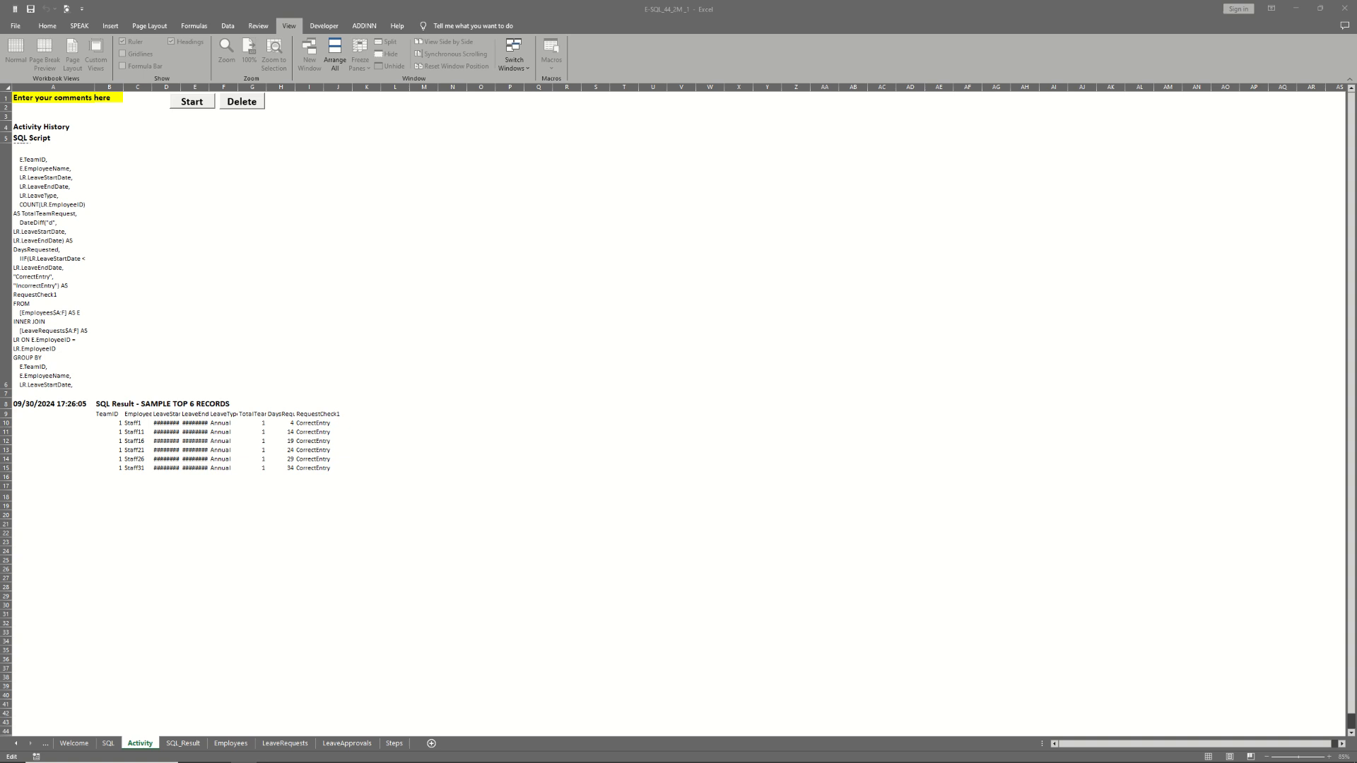
{"action": "left_click", "coordinate": [111, 99]}
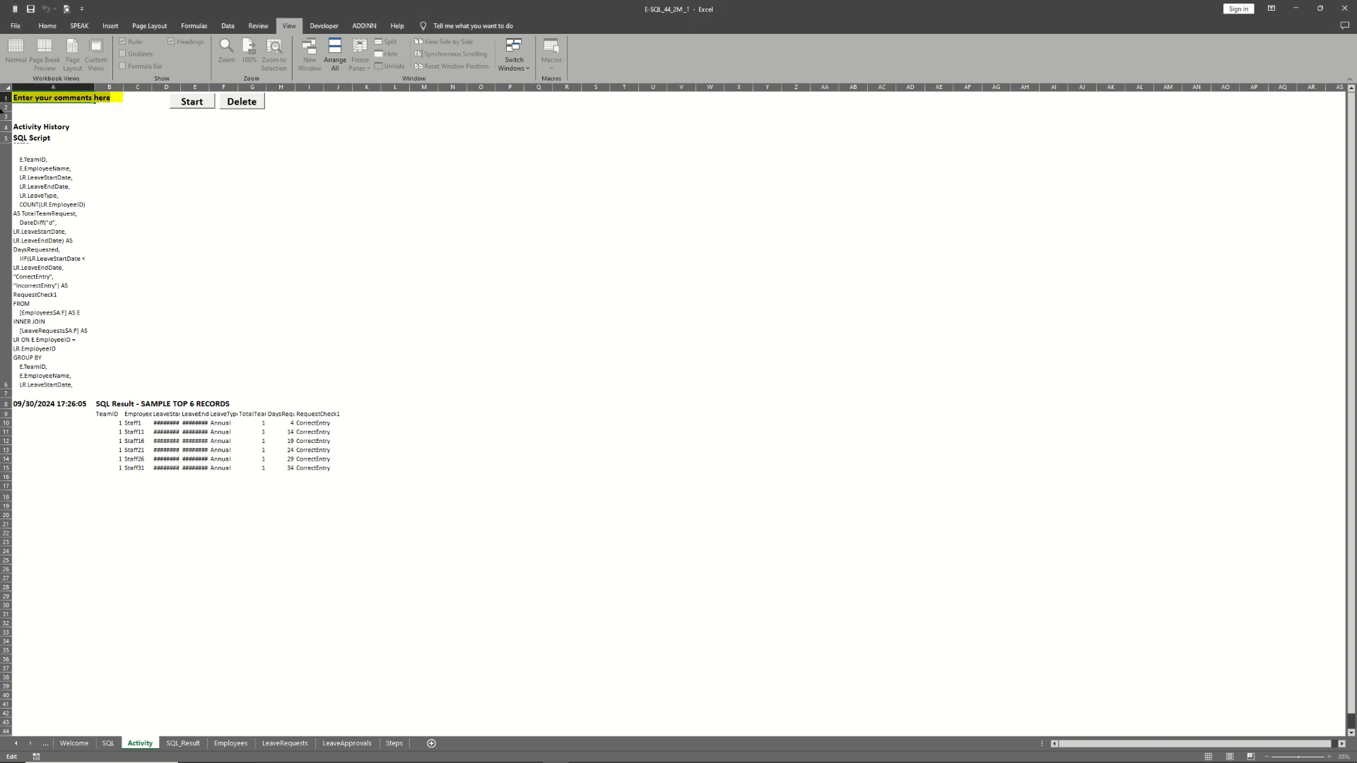
{"action": "type", "text": "CORECT AND INCORRECT REQUEST."}
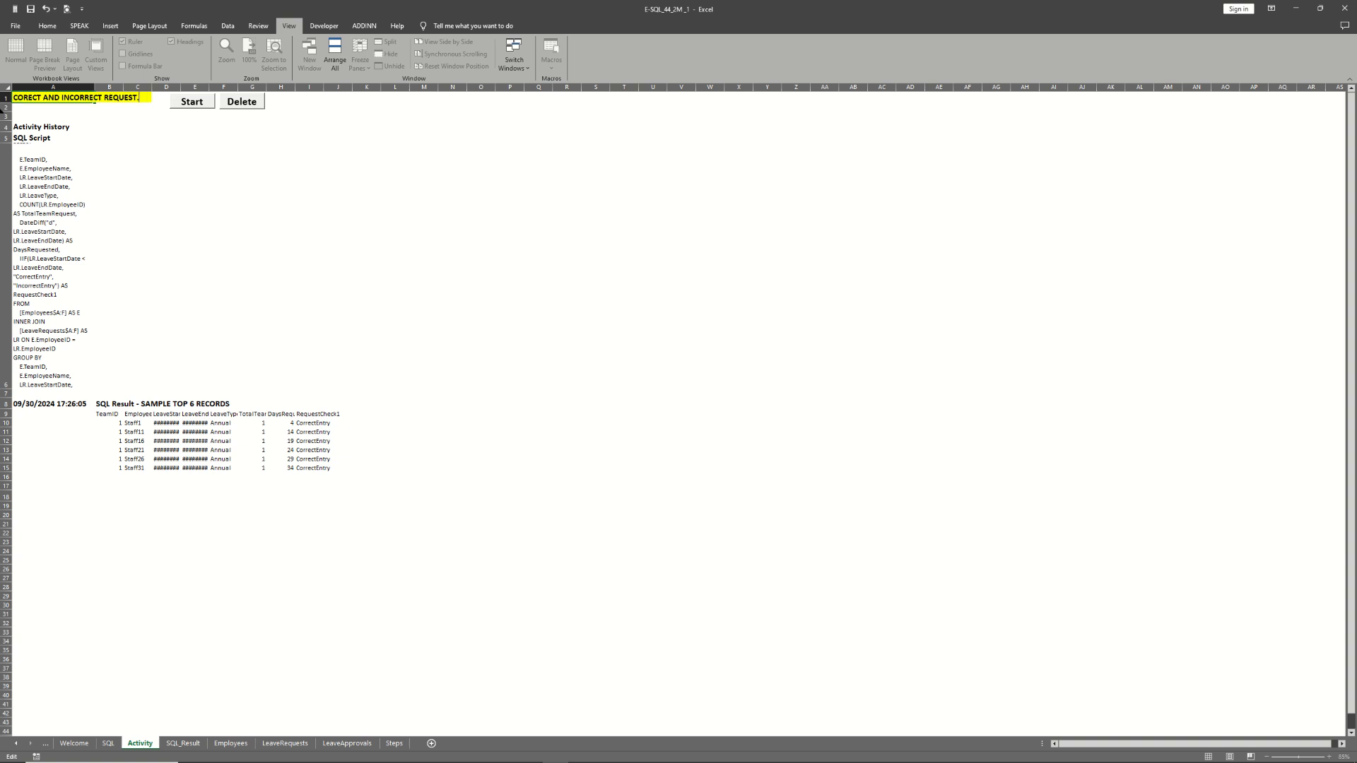
{"action": "key", "text": "Return"}
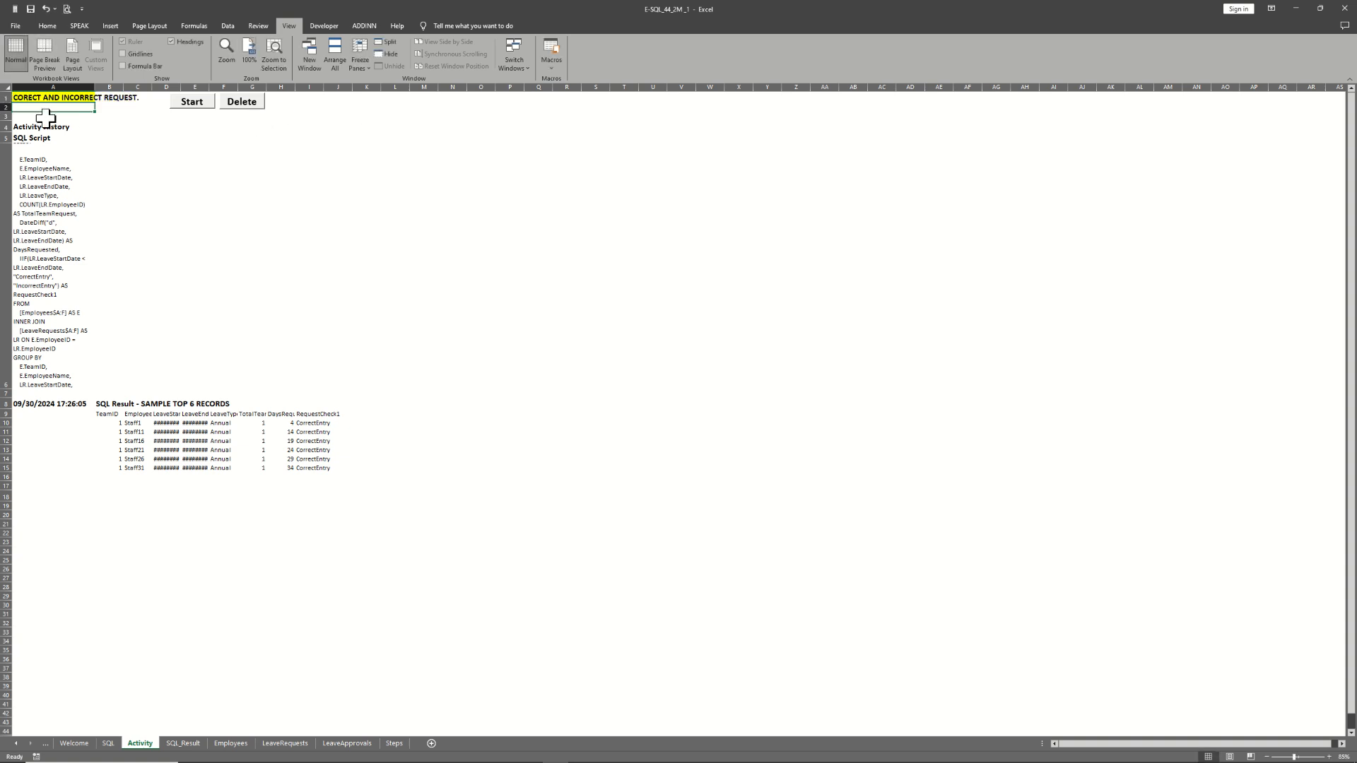
Insert "Project Aim 1" as a separate first line above the existing text in the yellow comment cell A1.
{"action": "double_click", "coordinate": [13, 97]}
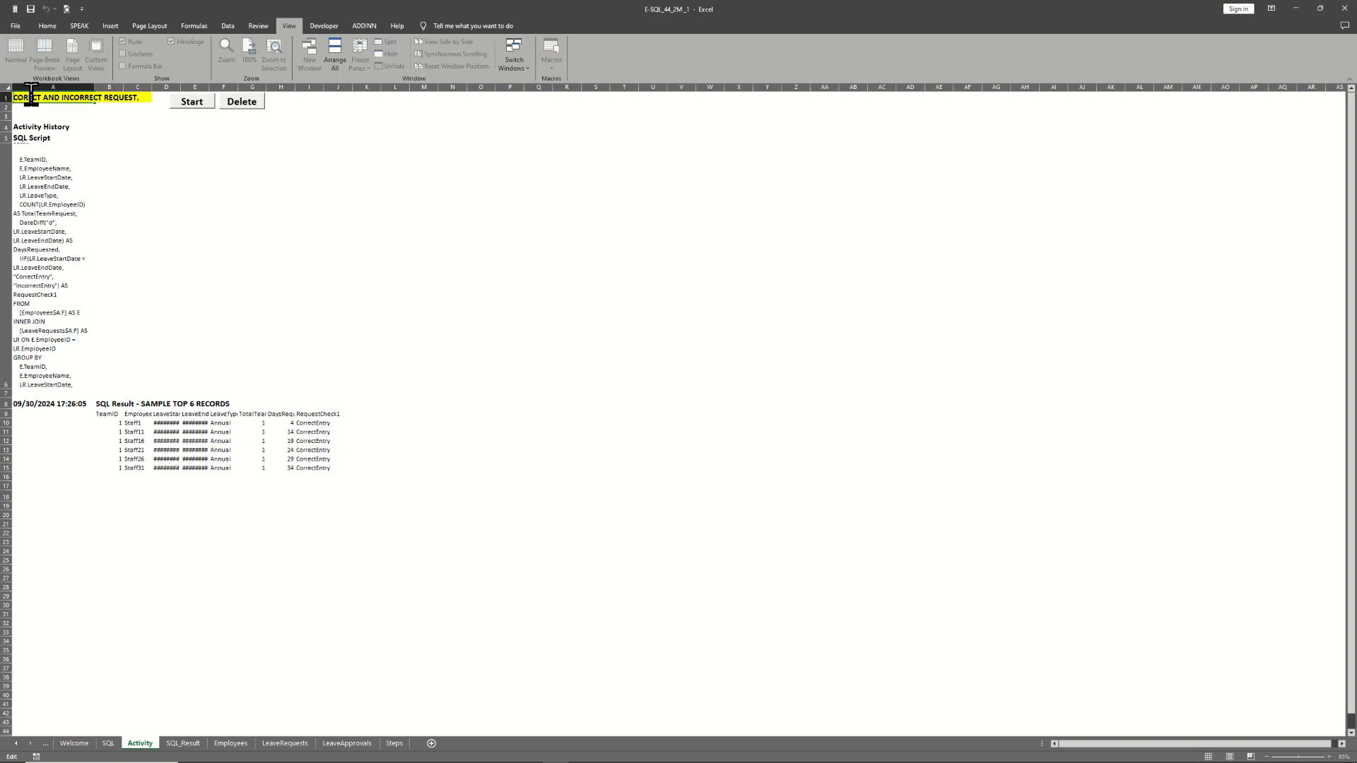
{"action": "type", "text": "Proj"}
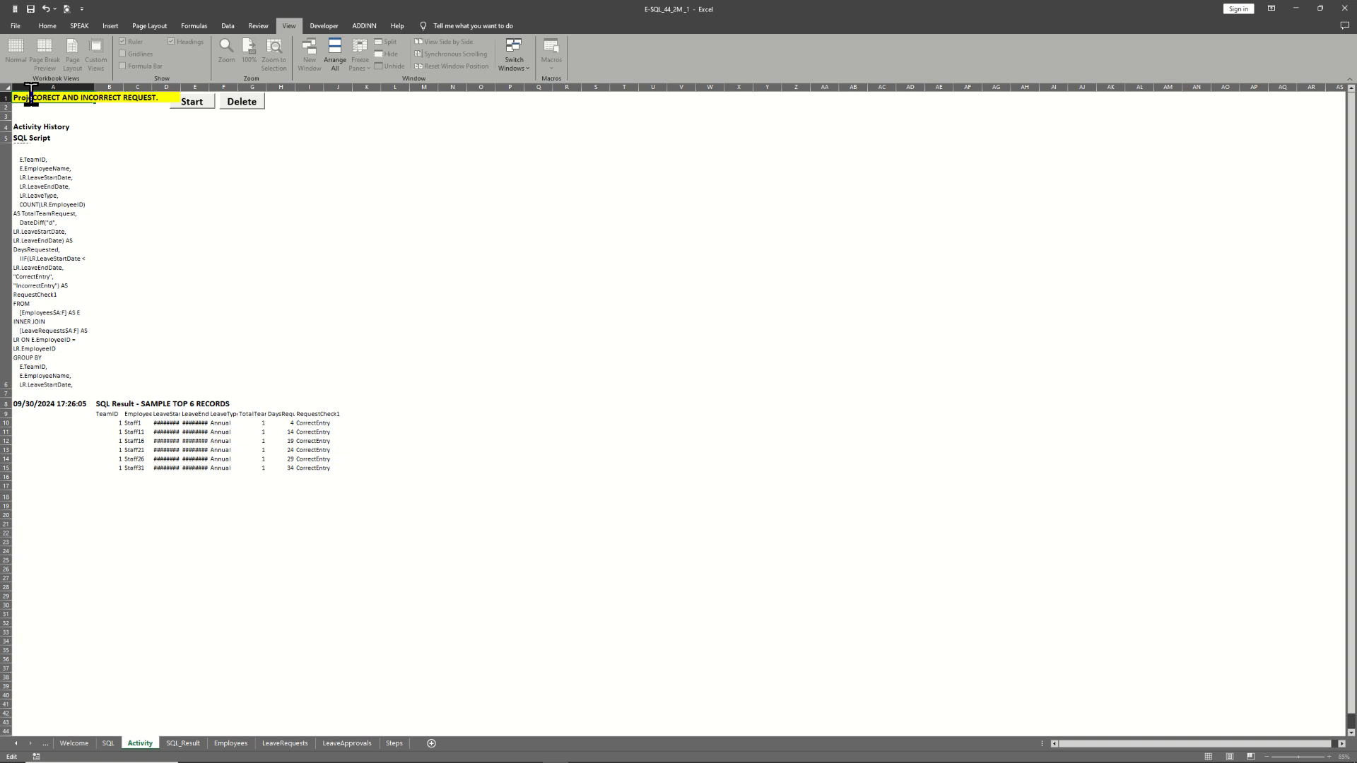
{"action": "type", "text": "ect Aim "}
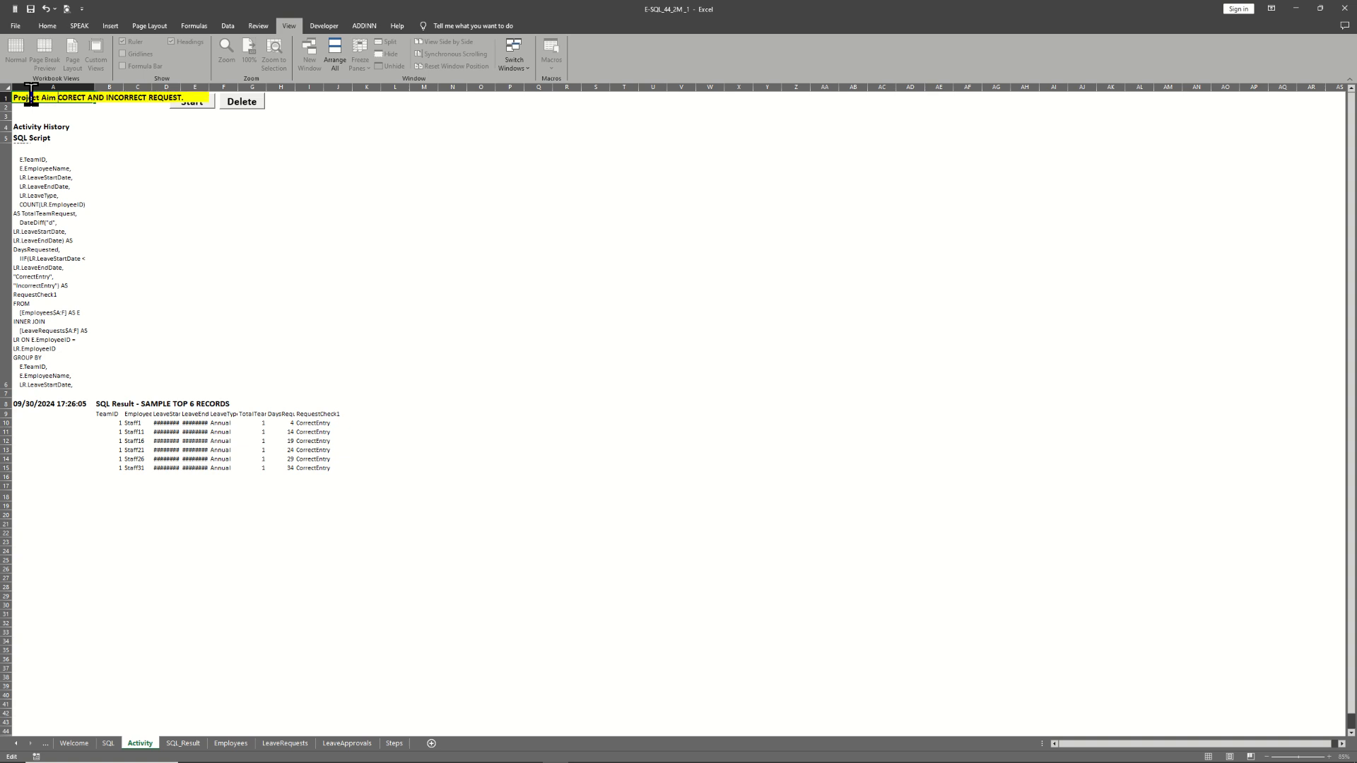
{"action": "type", "text": "1"}
{"action": "key", "text": "alt+Return"}
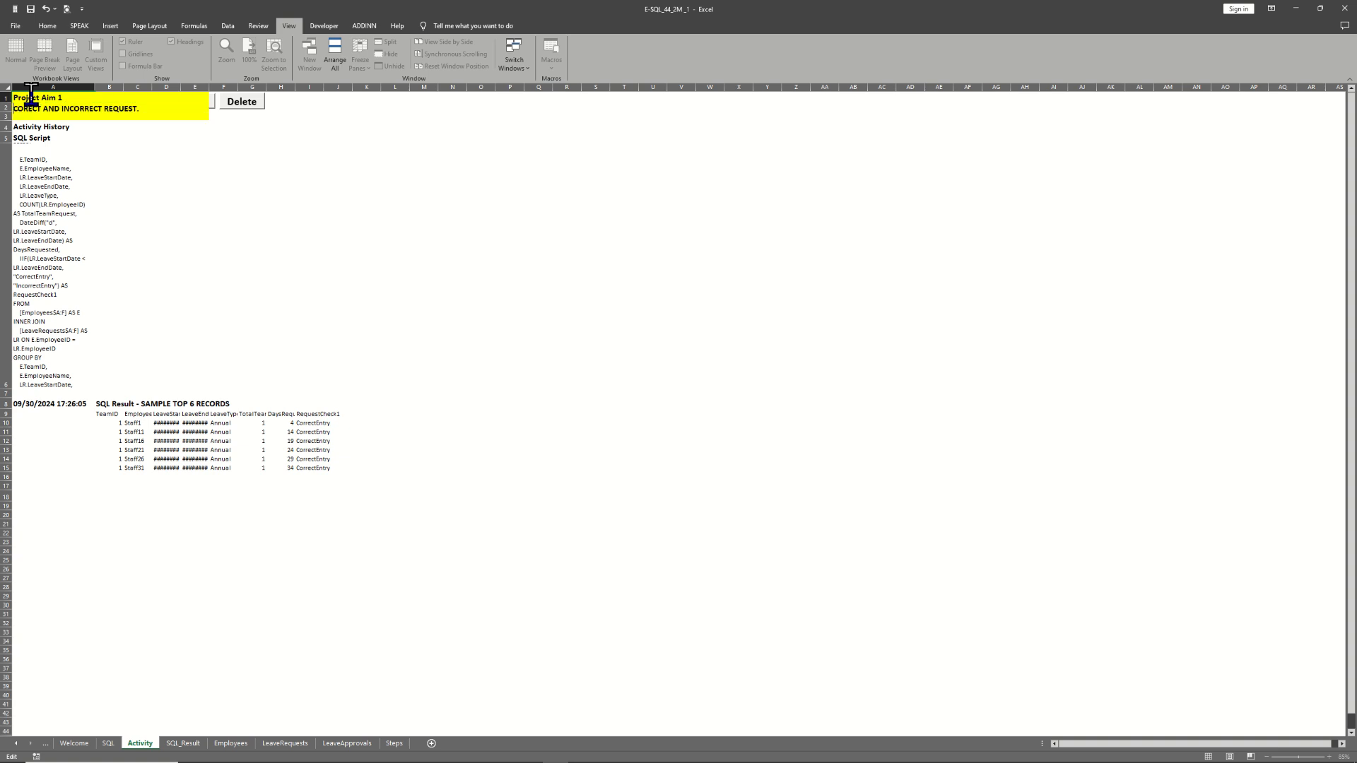
{"action": "left_click", "coordinate": [248, 268]}
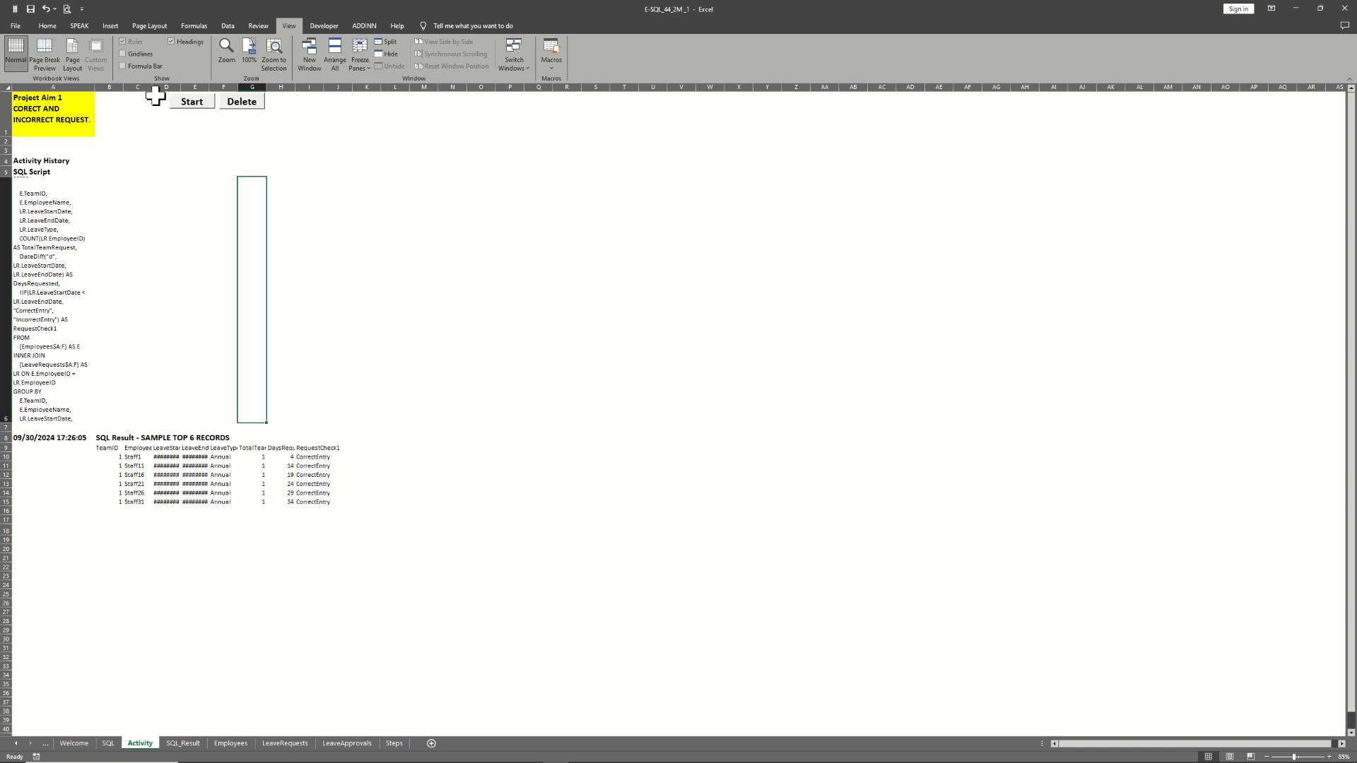
Widen columns C to E on the Activity sheet to fit their contents and review the saved SQL script, sample results and yellow comment.
{"action": "left_click_drag", "start_coordinate": [155, 95], "coordinate": [265, 87]}
{"action": "left_click", "coordinate": [277, 539]}
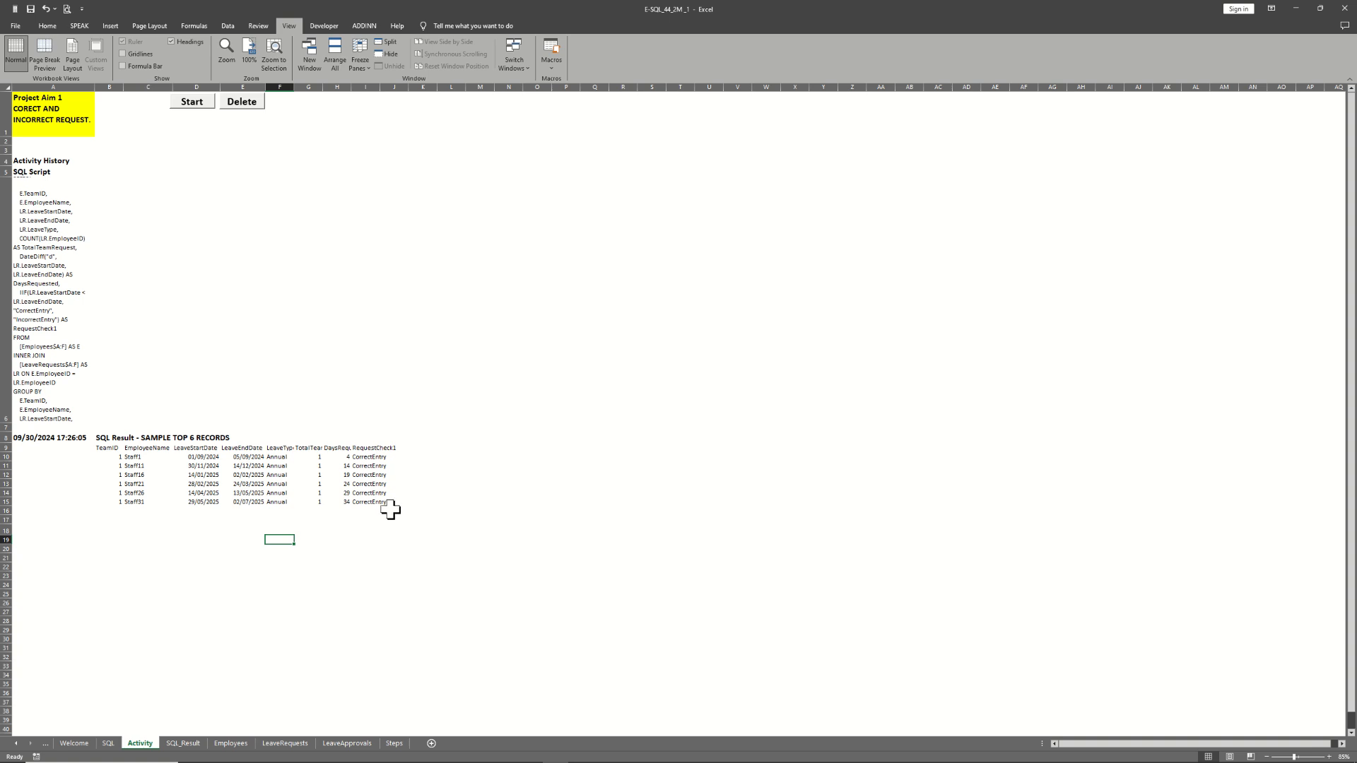
{"action": "left_click_drag", "start_coordinate": [390, 509], "coordinate": [51, 302]}
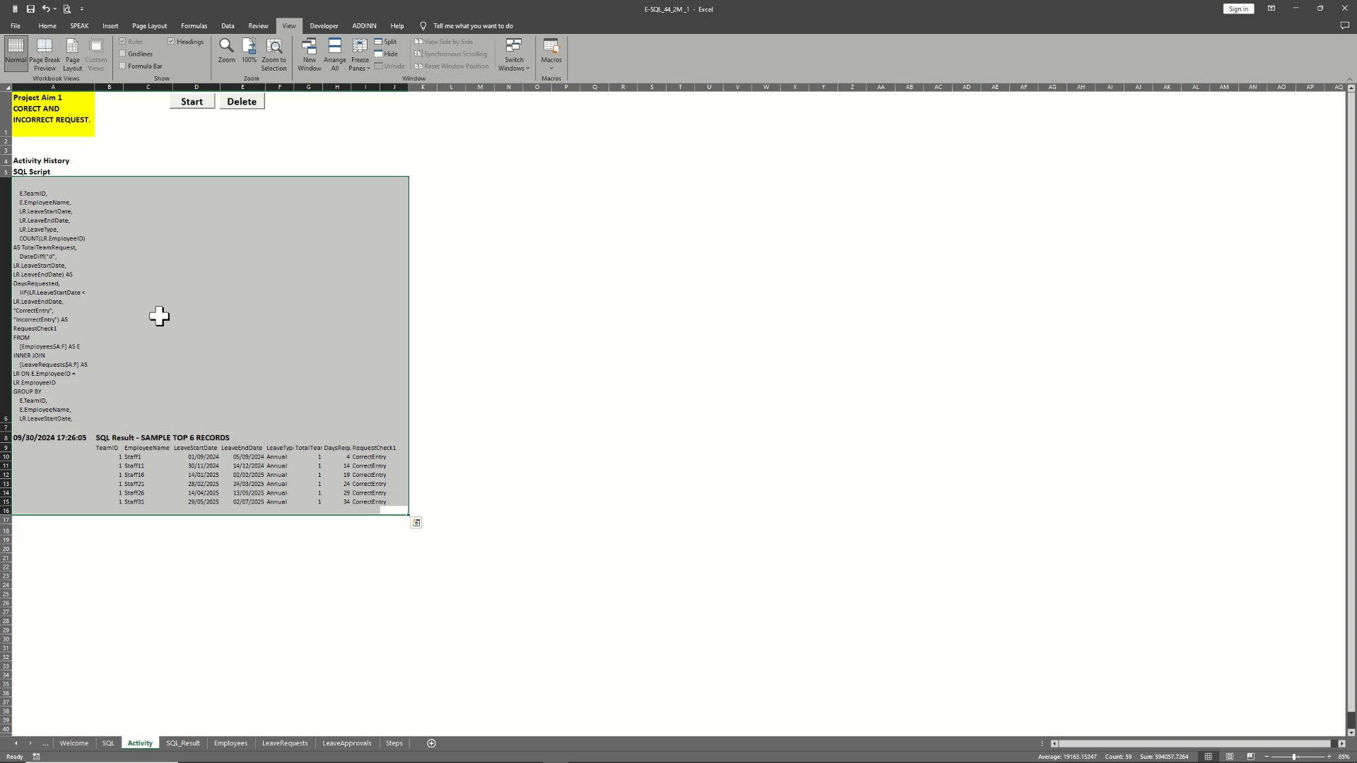
{"action": "left_click", "coordinate": [70, 274]}
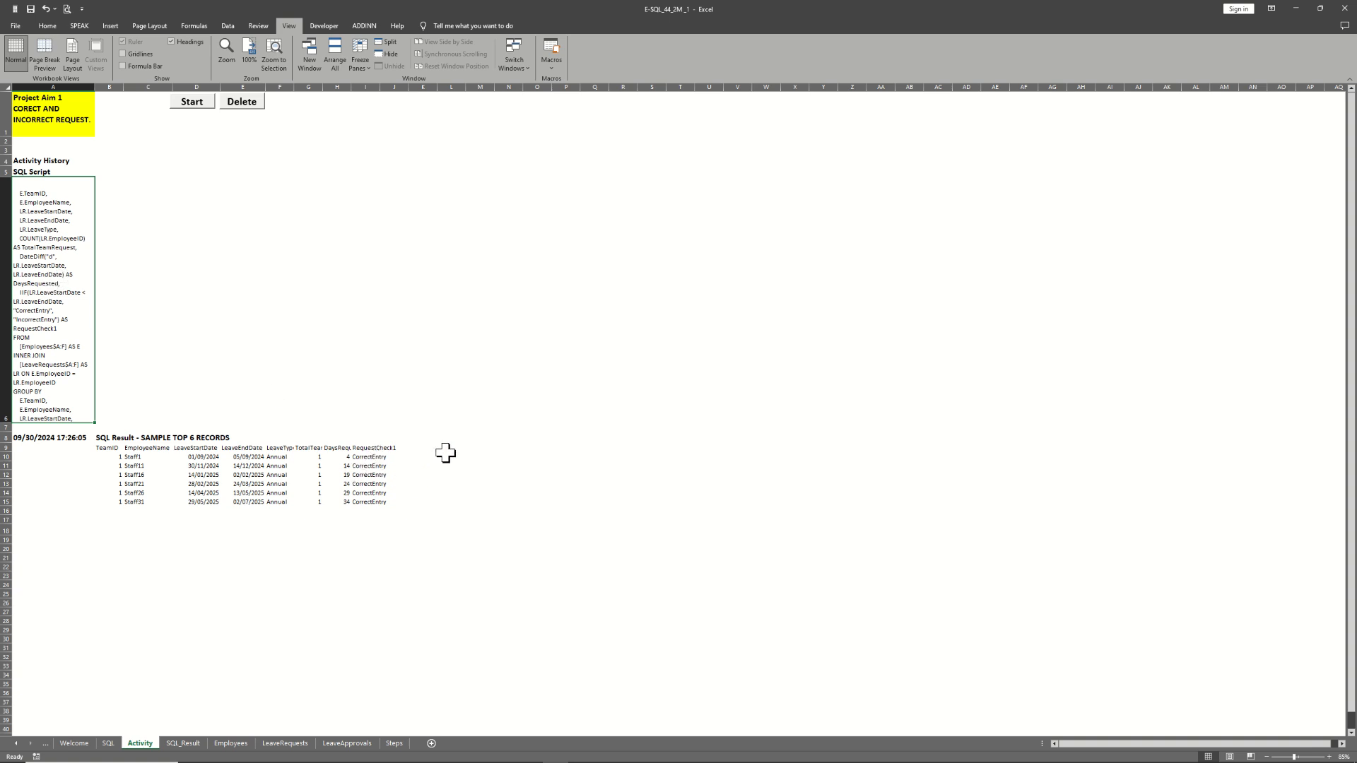
{"action": "left_click_drag", "start_coordinate": [452, 427], "coordinate": [7, 296]}
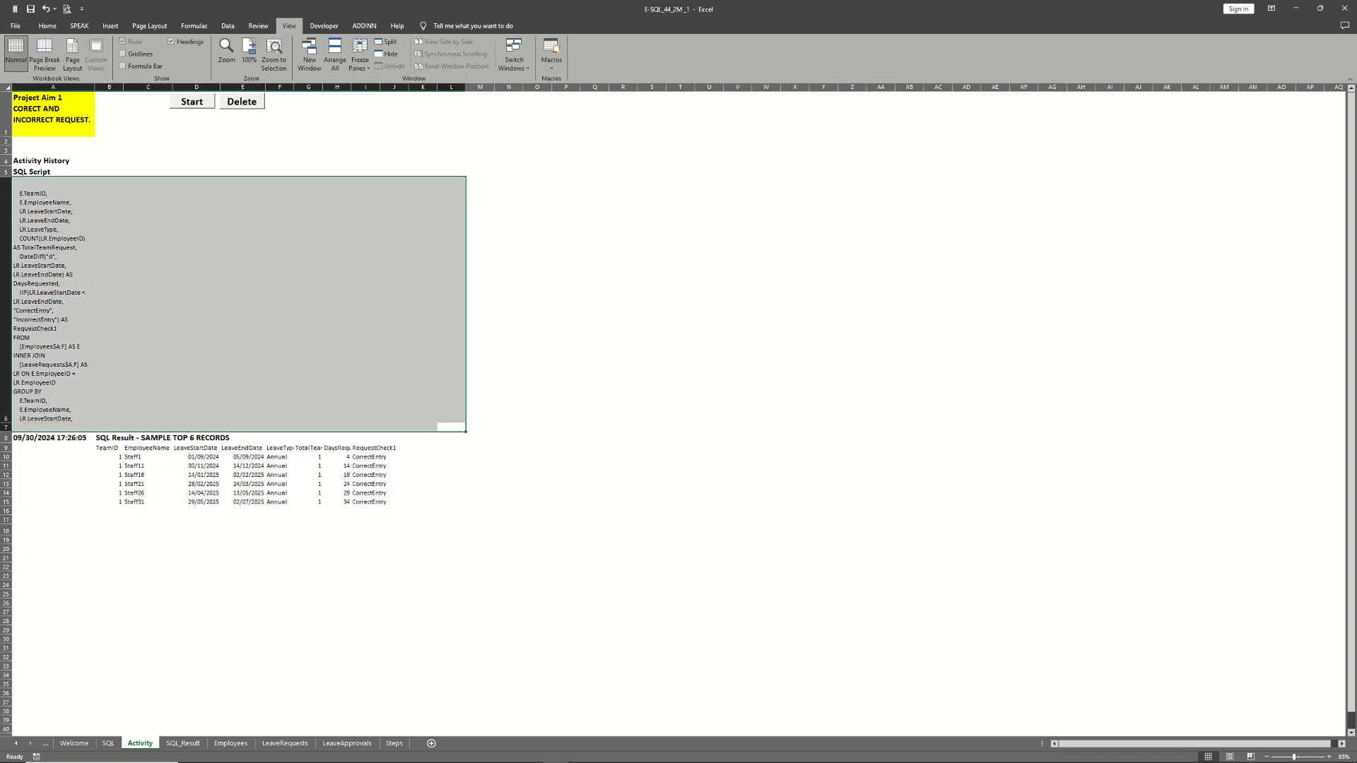
{"action": "left_click", "coordinate": [96, 313]}
{"action": "left_click", "coordinate": [54, 118]}
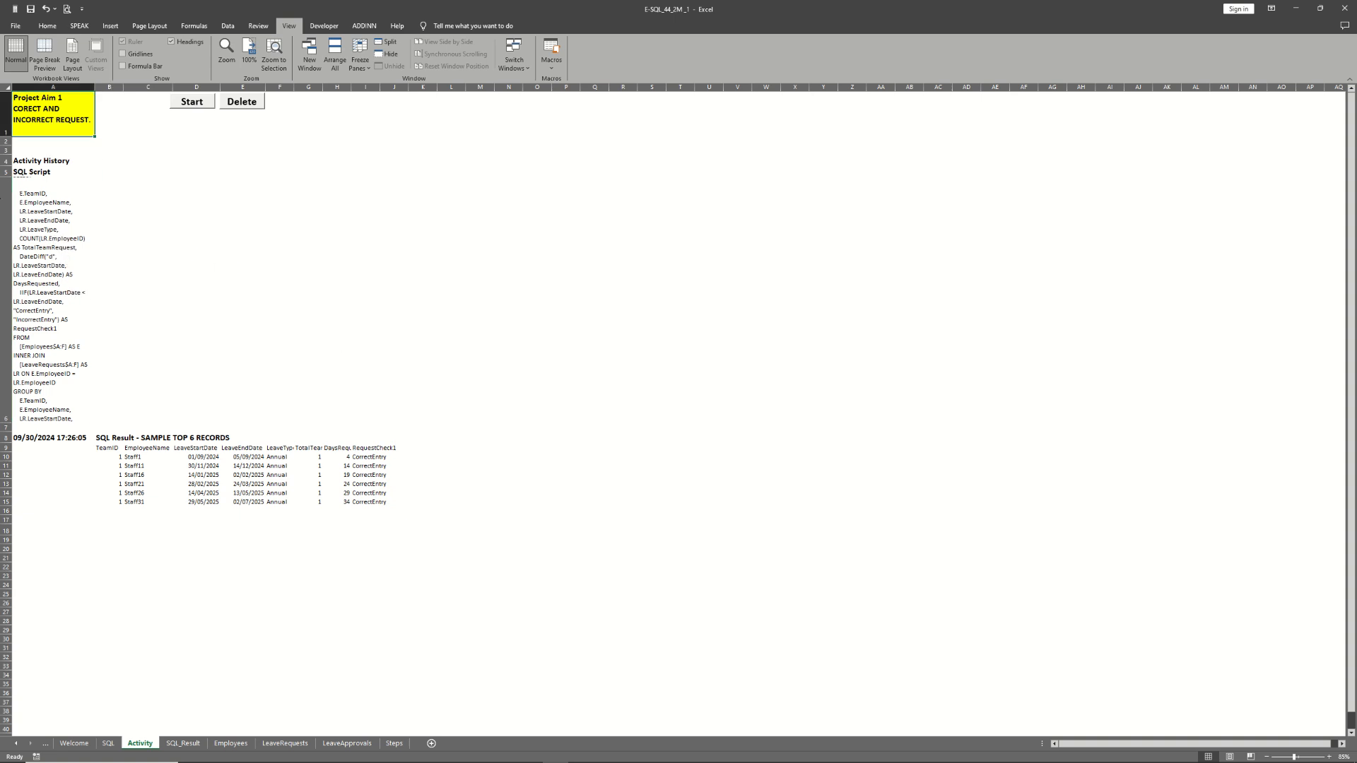
Examine the RequestCheck1 column on the SQL_Result sheet and inspect Staff6's complete highlighted row.
{"action": "key", "text": "alt+Tab"}
{"action": "left_click", "coordinate": [182, 743]}
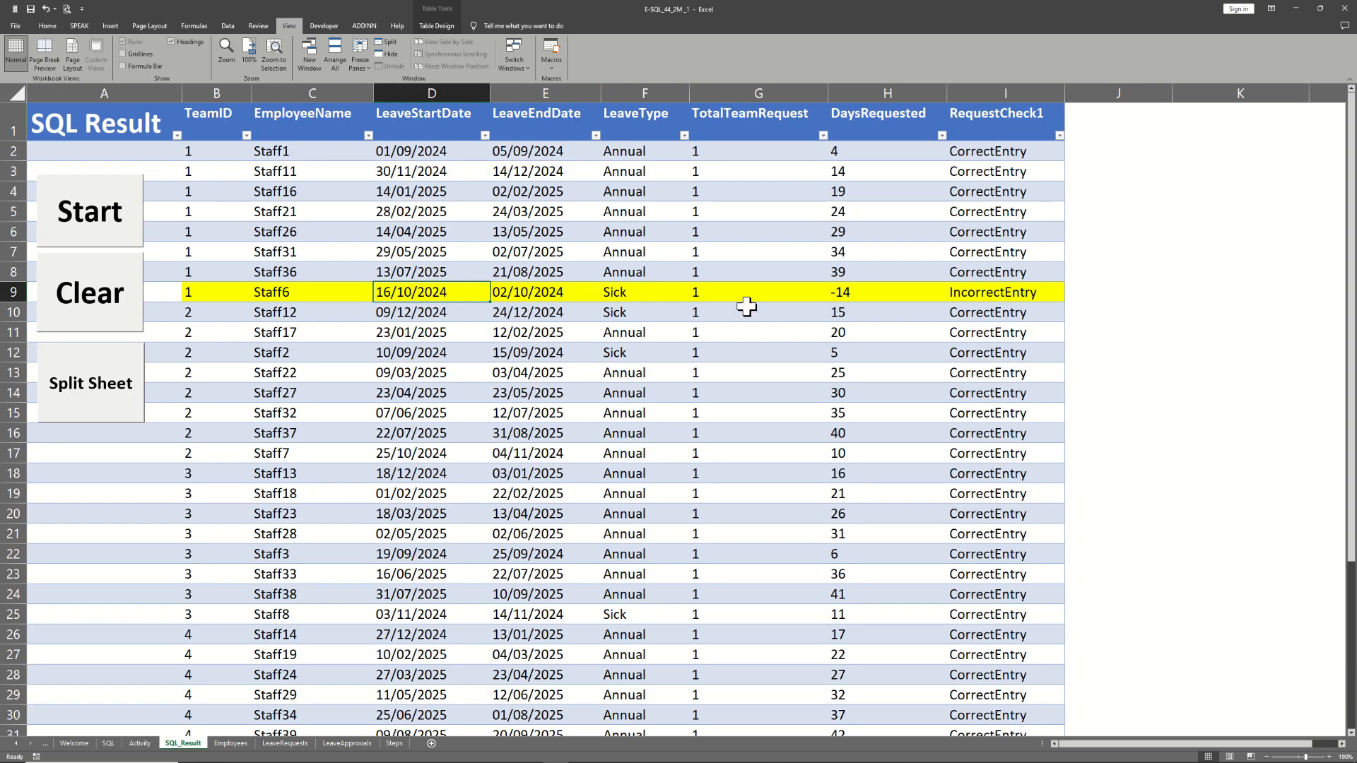
{"action": "left_click_drag", "start_coordinate": [957, 212], "coordinate": [951, 497]}
{"action": "left_click", "coordinate": [780, 239]}
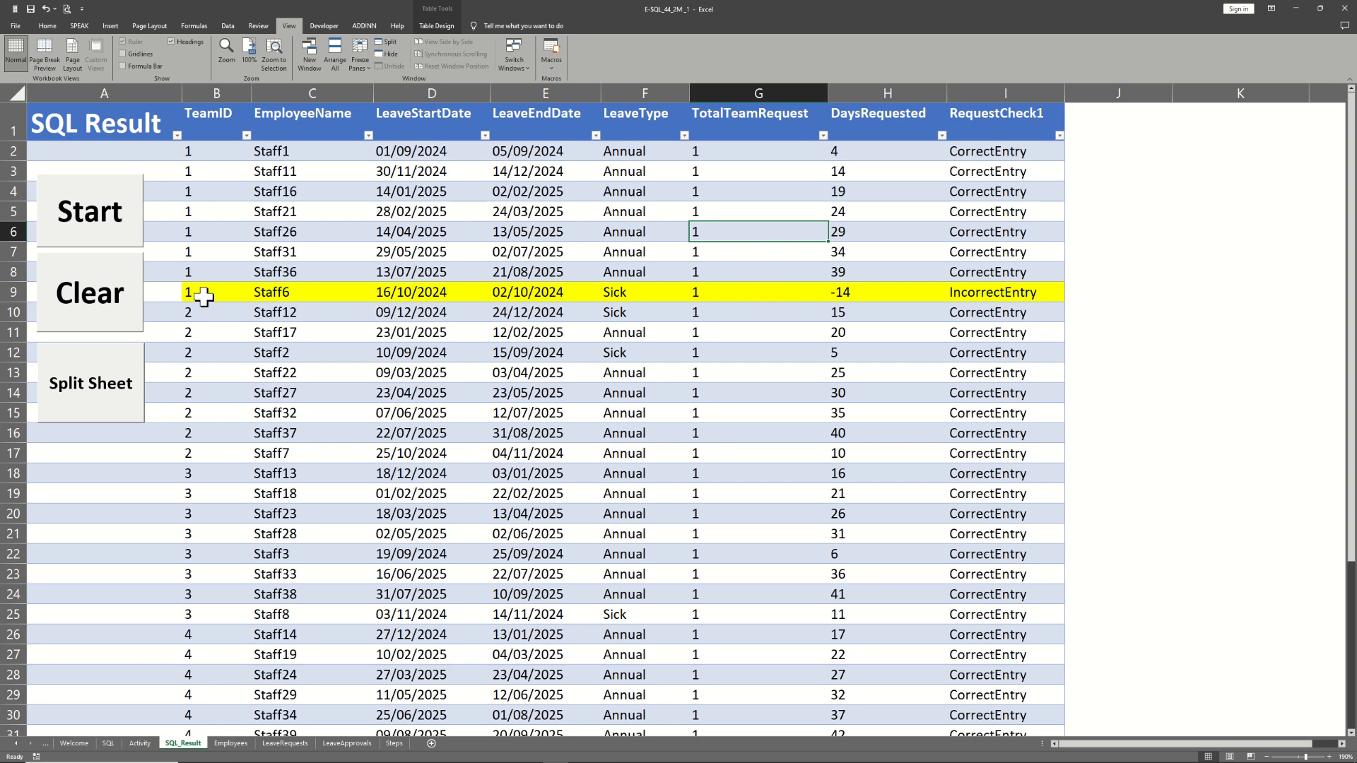
{"action": "left_click_drag", "start_coordinate": [204, 296], "coordinate": [1025, 295]}
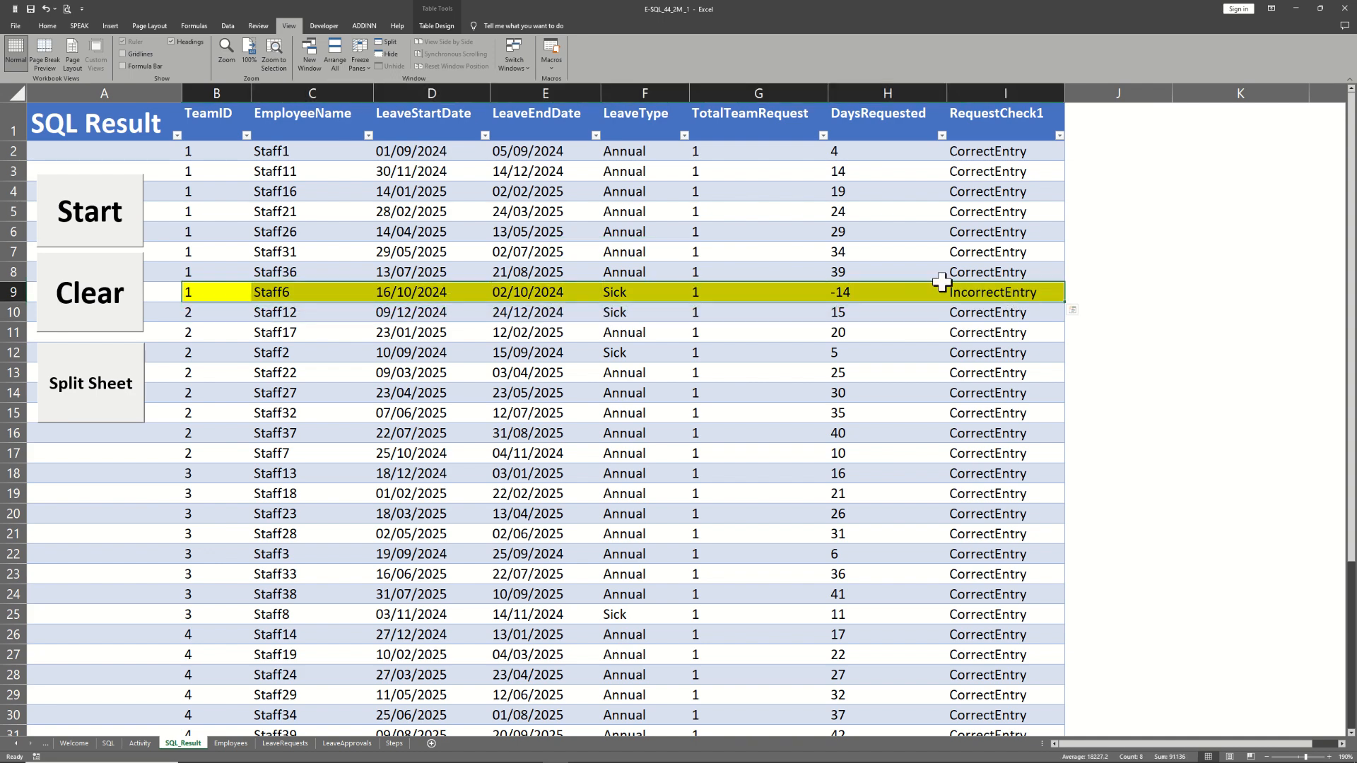
{"action": "left_click", "coordinate": [523, 206]}
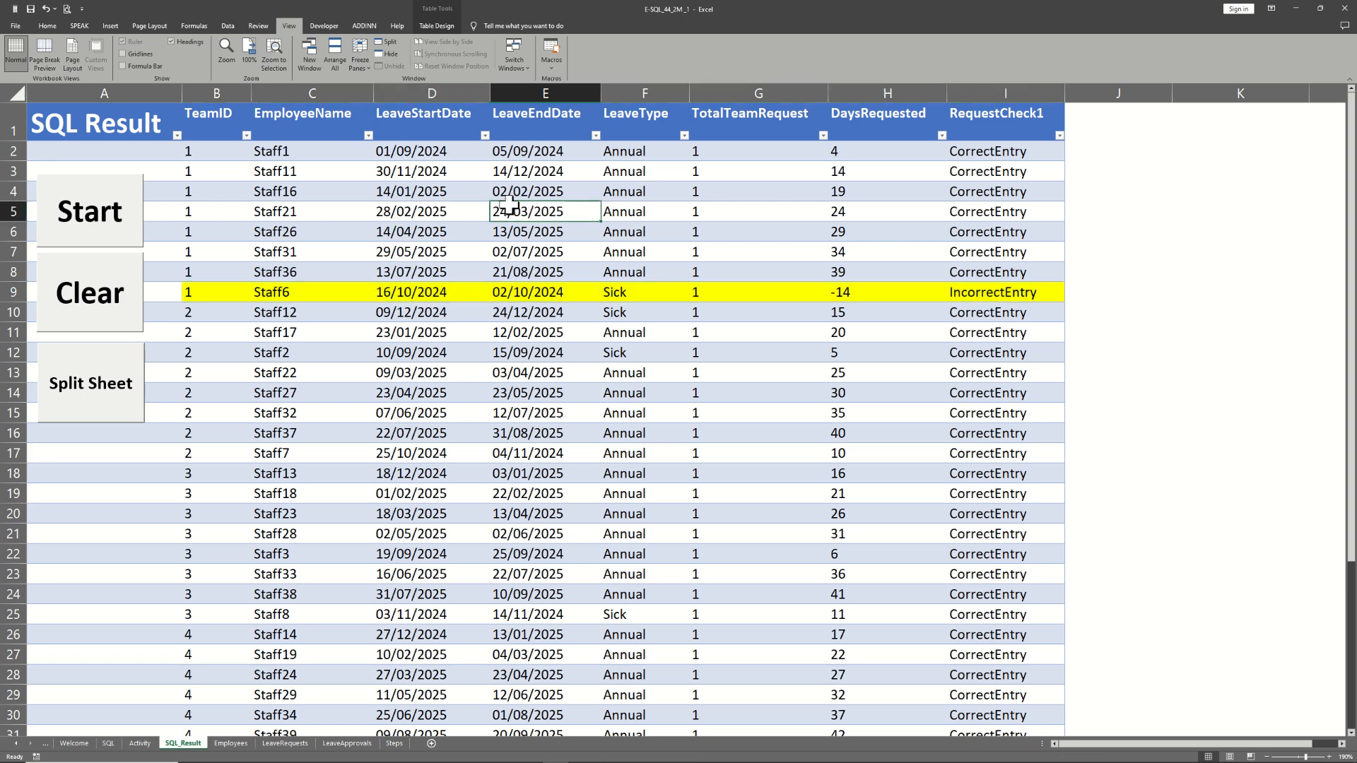
Open the SQL form in Large Report View, place it beside the results table and show its SQL_VIEW2 page.
{"action": "left_click", "coordinate": [73, 215]}
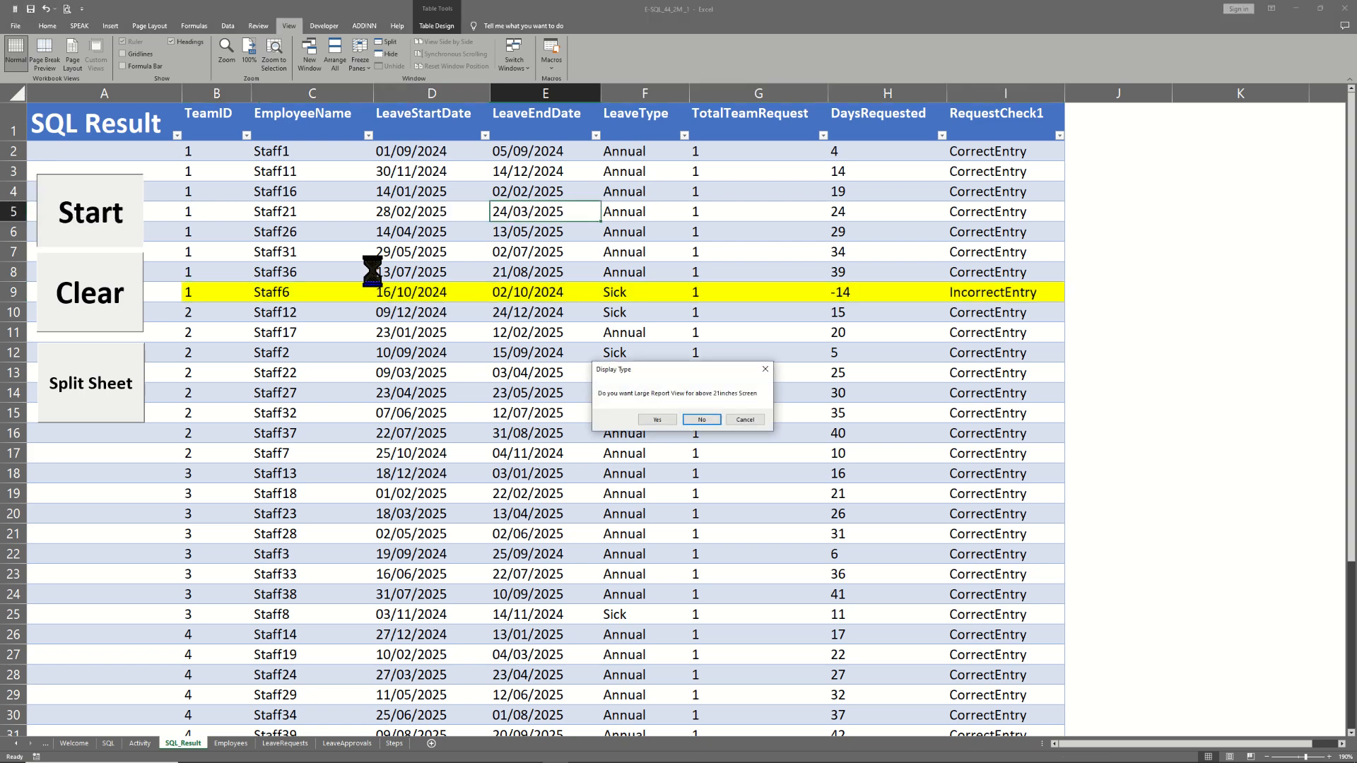
{"action": "left_click", "coordinate": [652, 421]}
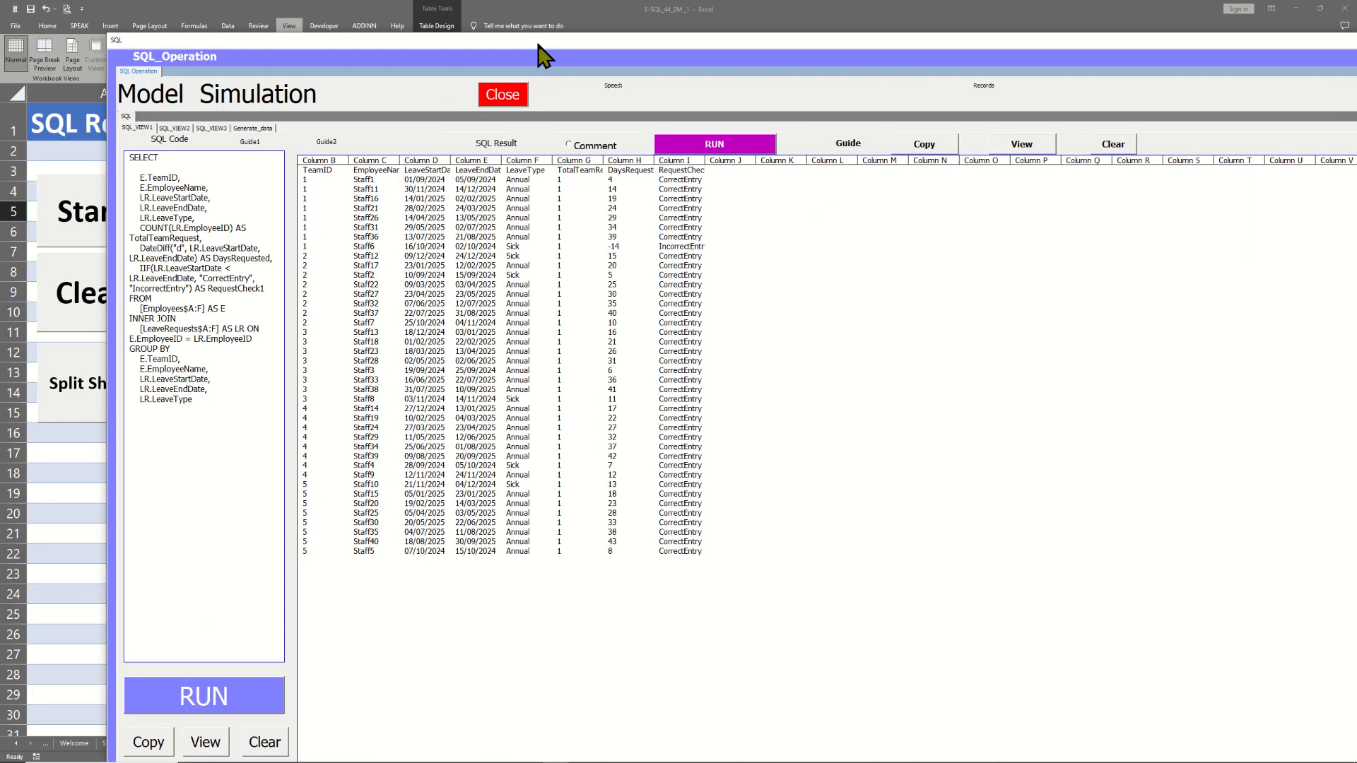
{"action": "left_click_drag", "start_coordinate": [538, 44], "coordinate": [1166, 34]}
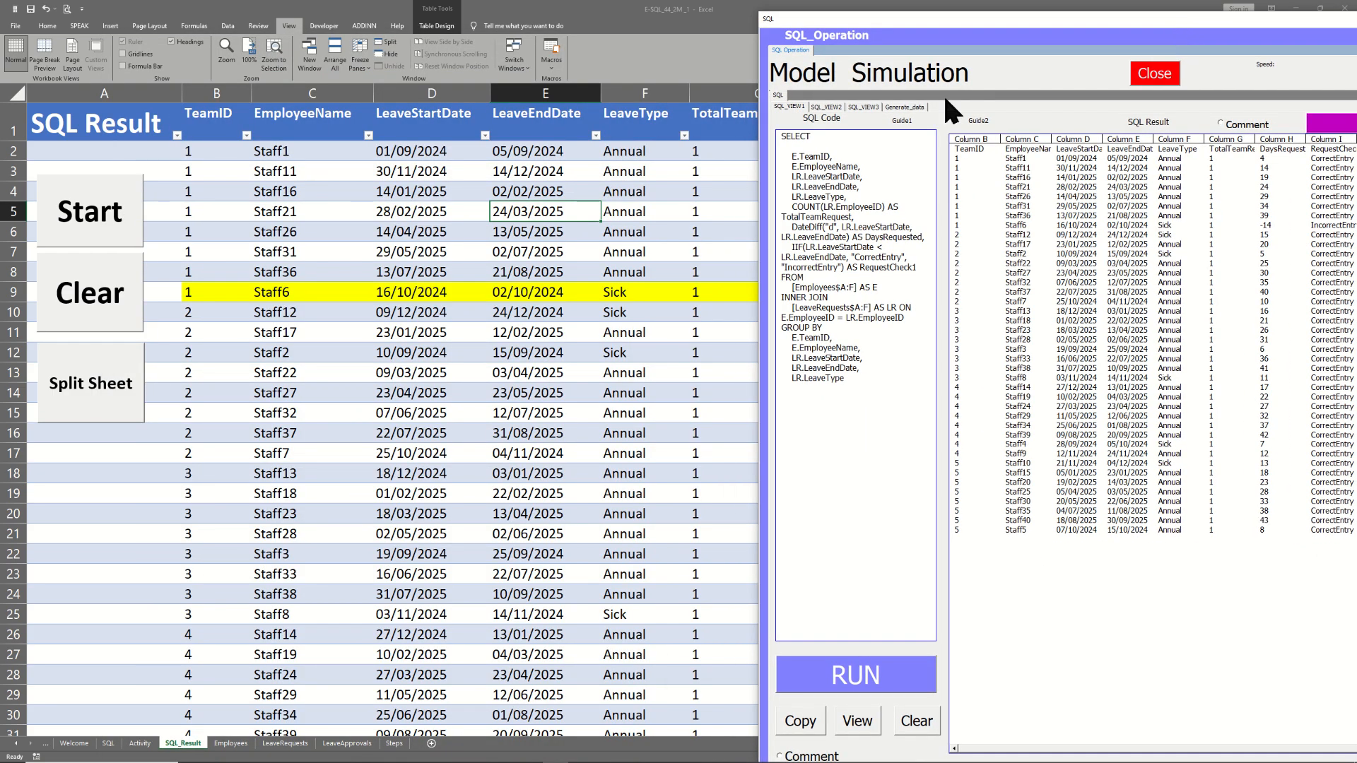
{"action": "left_click", "coordinate": [824, 108]}
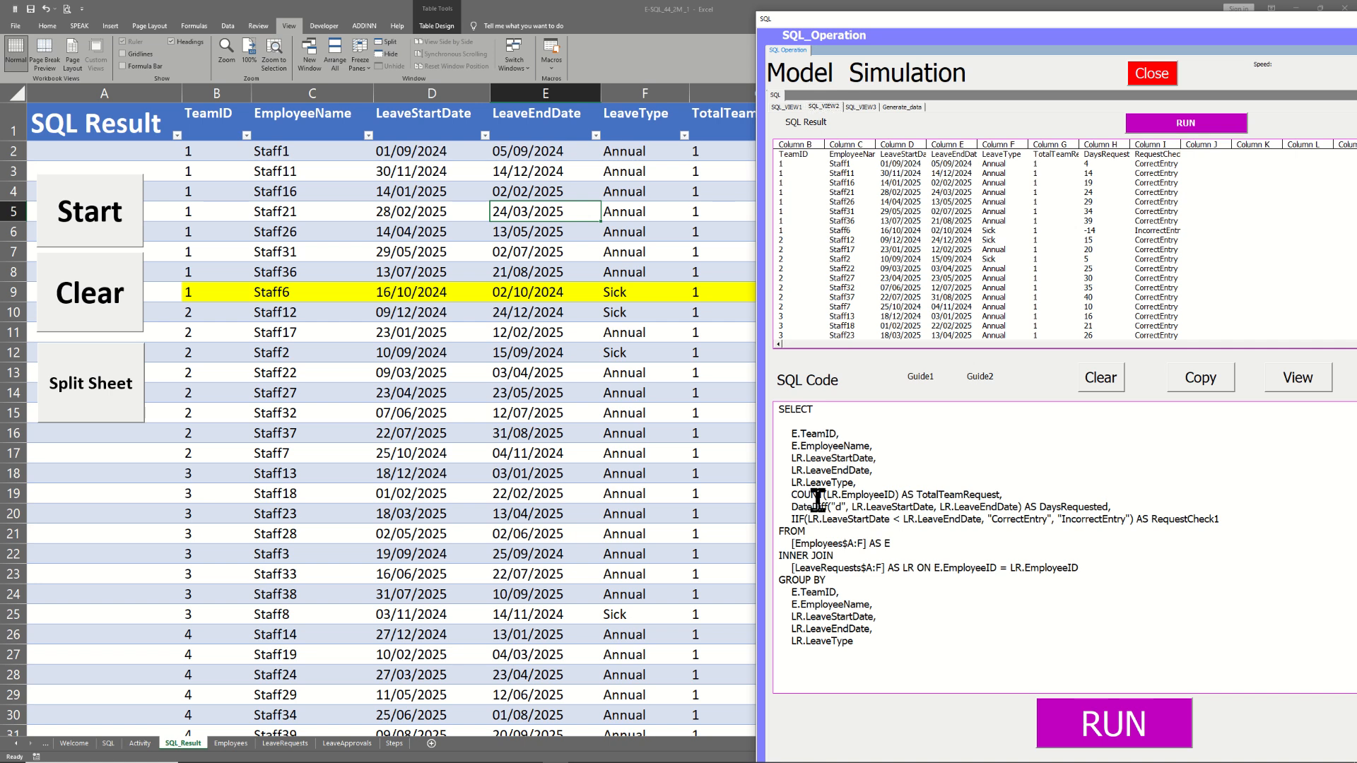
Replace the SQL code with the copied nested query filtering T1.RequestCheck1 = "correctEntry", and remove the blank lines above its outer SELECT.
{"action": "key", "text": "ctrl+a"}
{"action": "key", "text": "ctrl+v"}
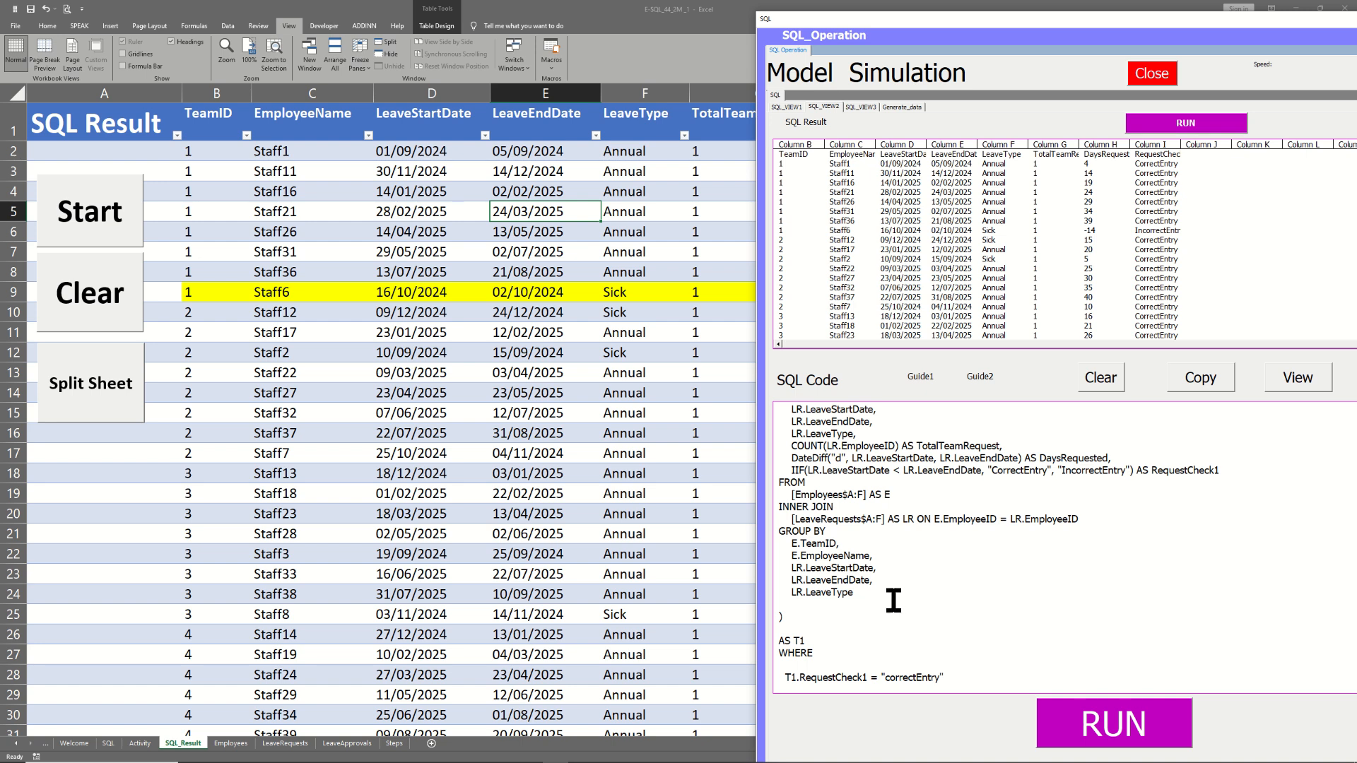
{"action": "left_click_drag", "start_coordinate": [893, 599], "coordinate": [761, 342]}
{"action": "left_click", "coordinate": [798, 415]}
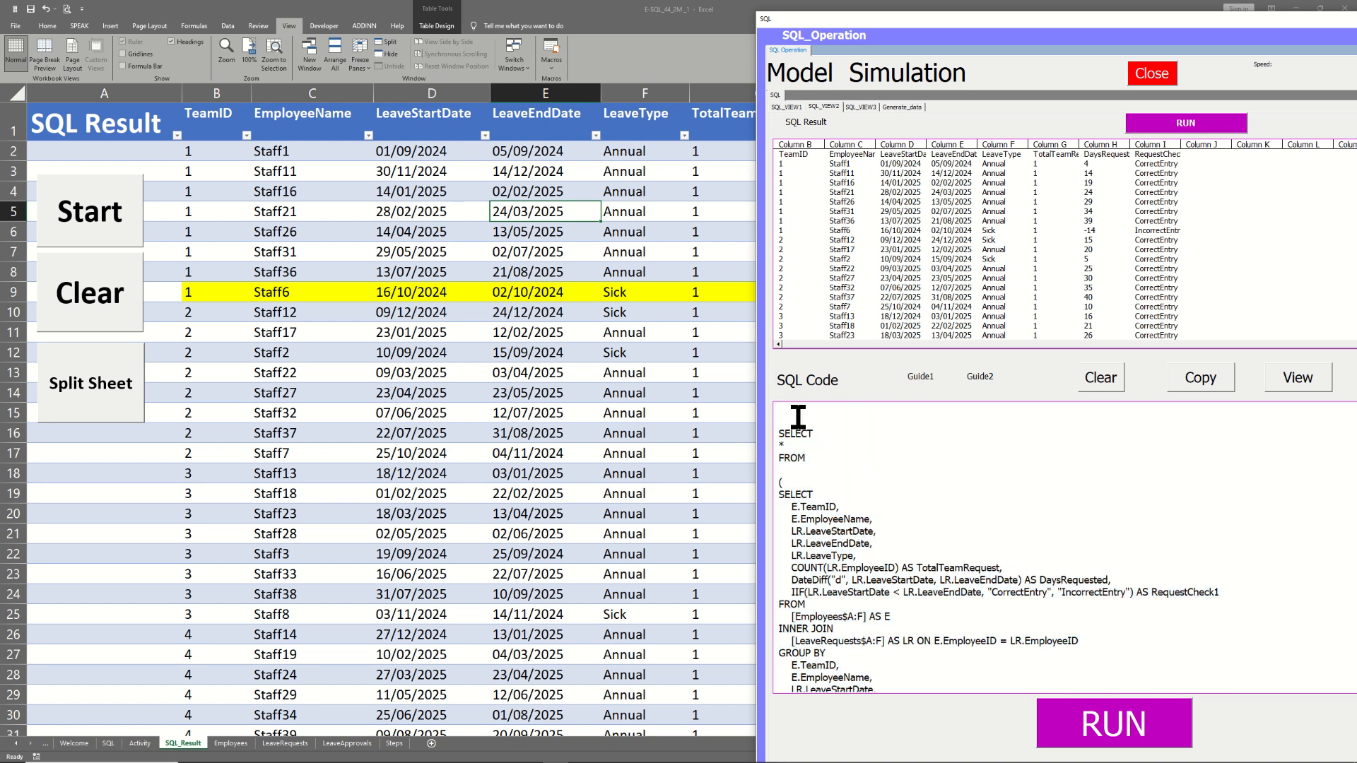
{"action": "key", "text": "BackSpace"}
{"action": "key", "text": "BackSpace"}
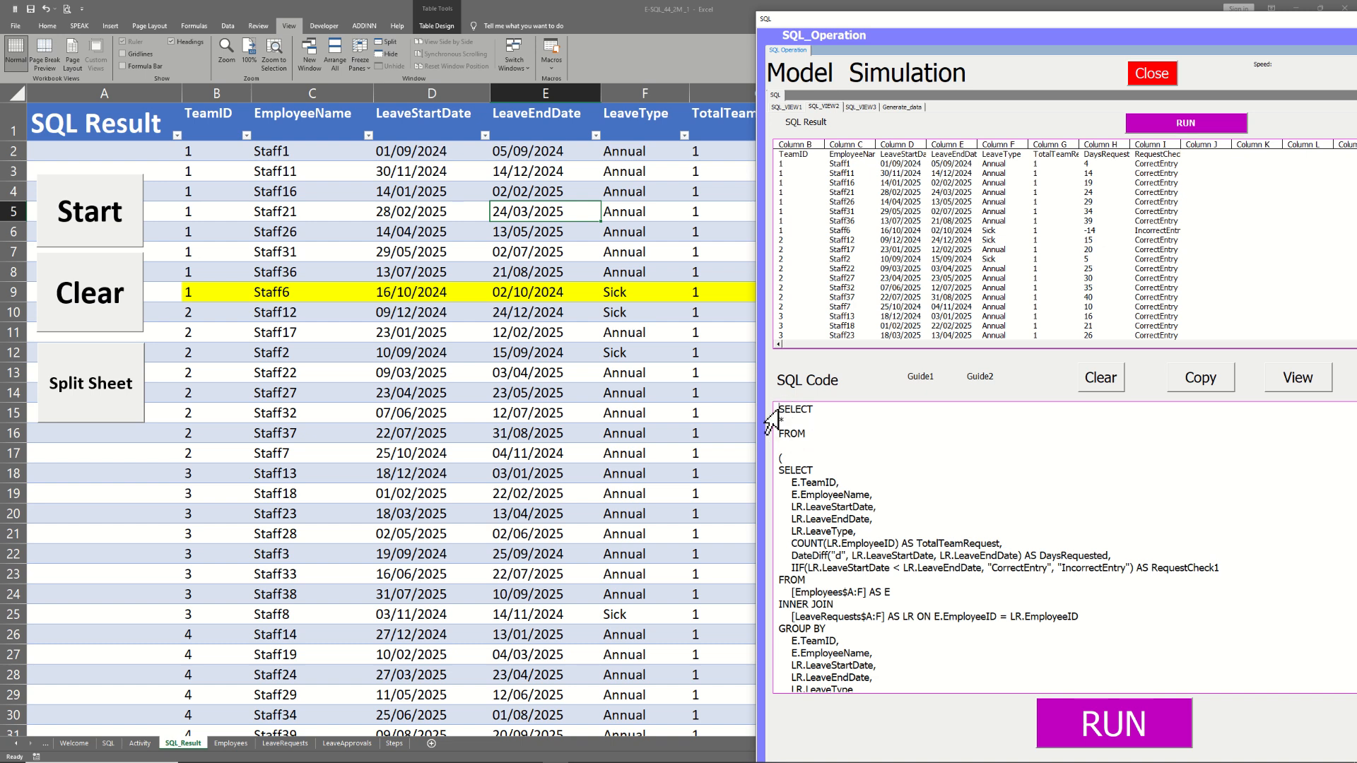
Examine the outer and inner SELECT clauses, and match E.TeamID and E.EmployeeName with the TeamID and EmployeeName columns on the Employees sheet.
{"action": "left_click_drag", "start_coordinate": [779, 409], "coordinate": [837, 445]}
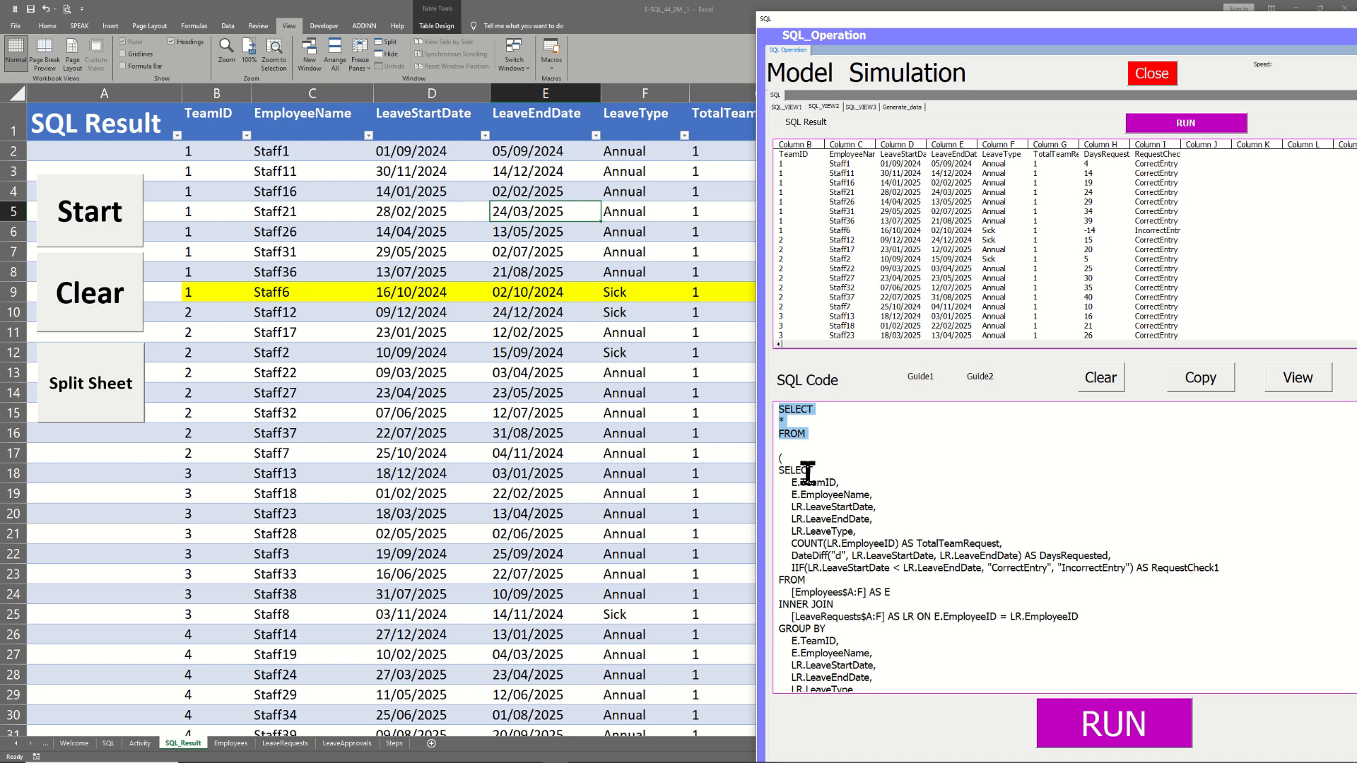
{"action": "left_click_drag", "start_coordinate": [779, 470], "coordinate": [873, 533]}
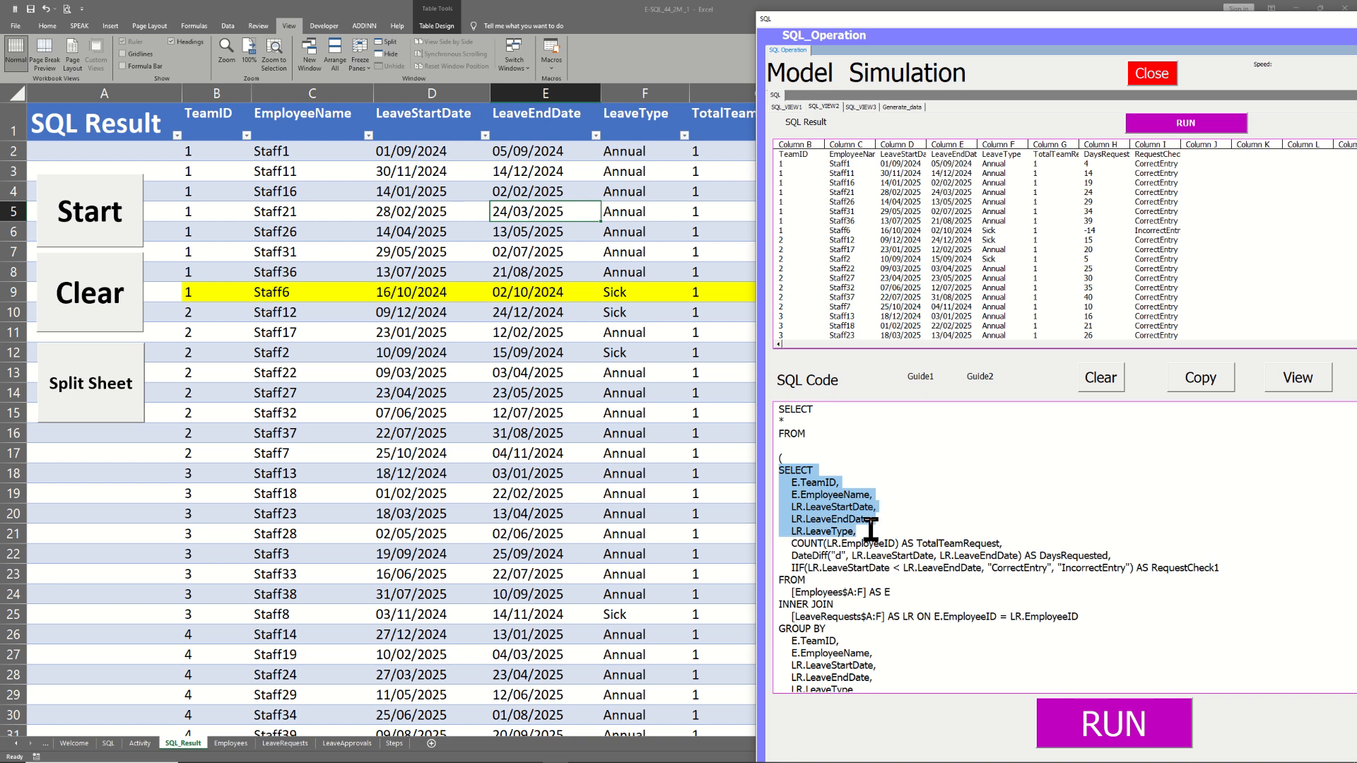
{"action": "left_click", "coordinate": [799, 482]}
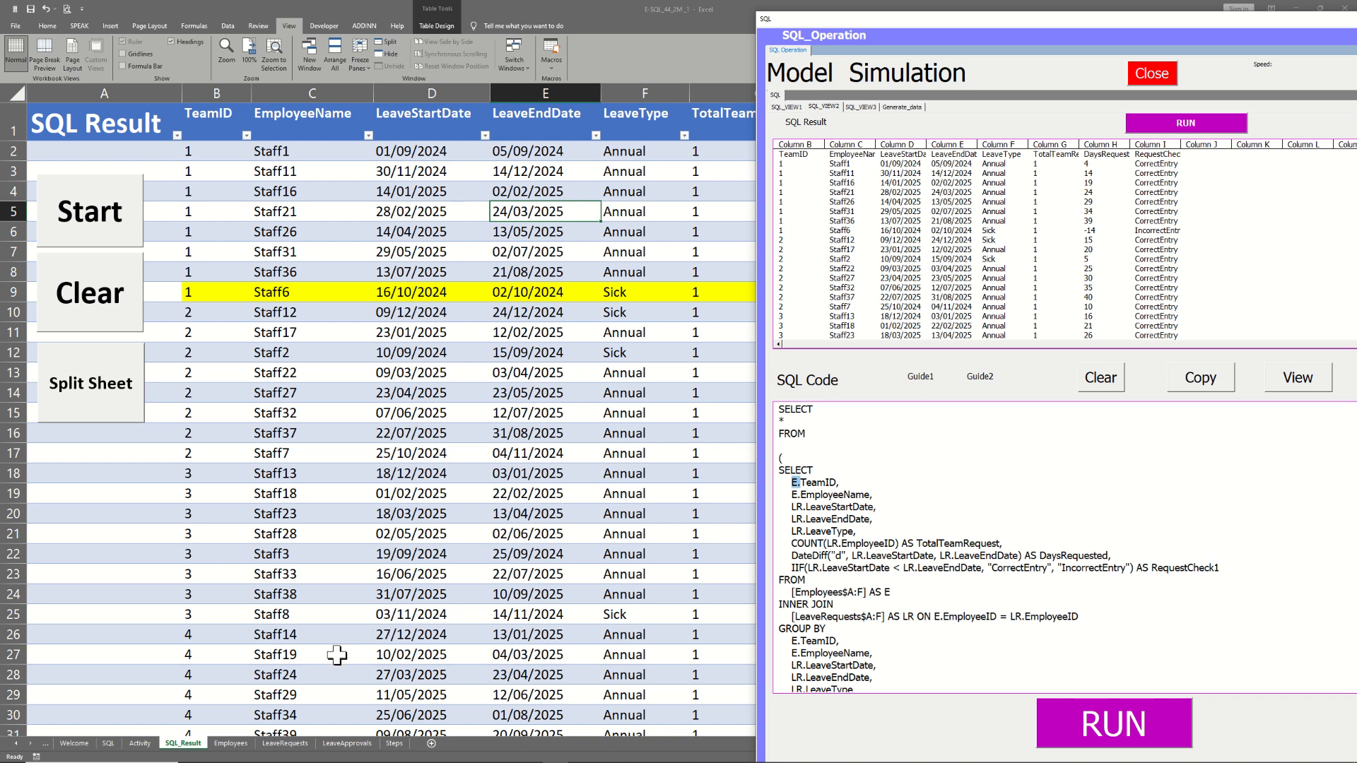
{"action": "left_click", "coordinate": [230, 745]}
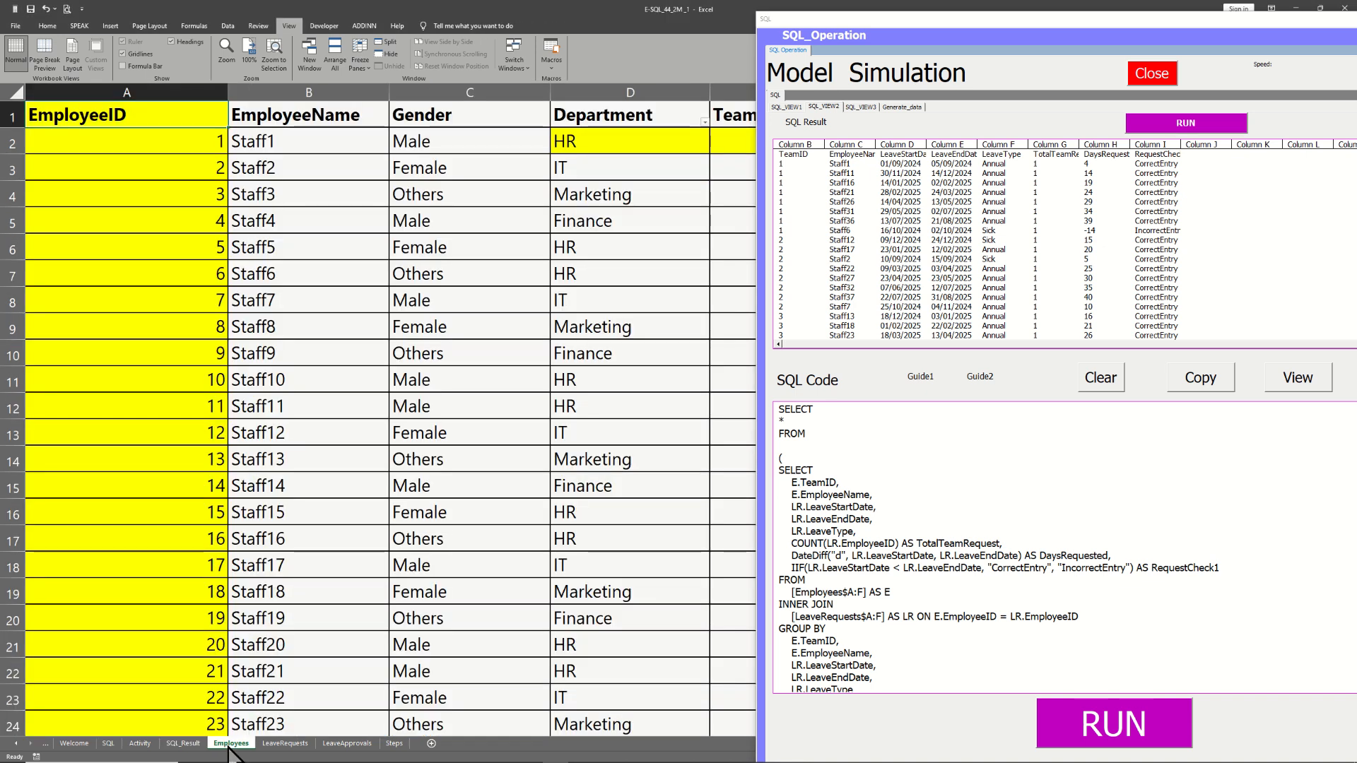
{"action": "left_click_drag", "start_coordinate": [873, 495], "coordinate": [818, 470]}
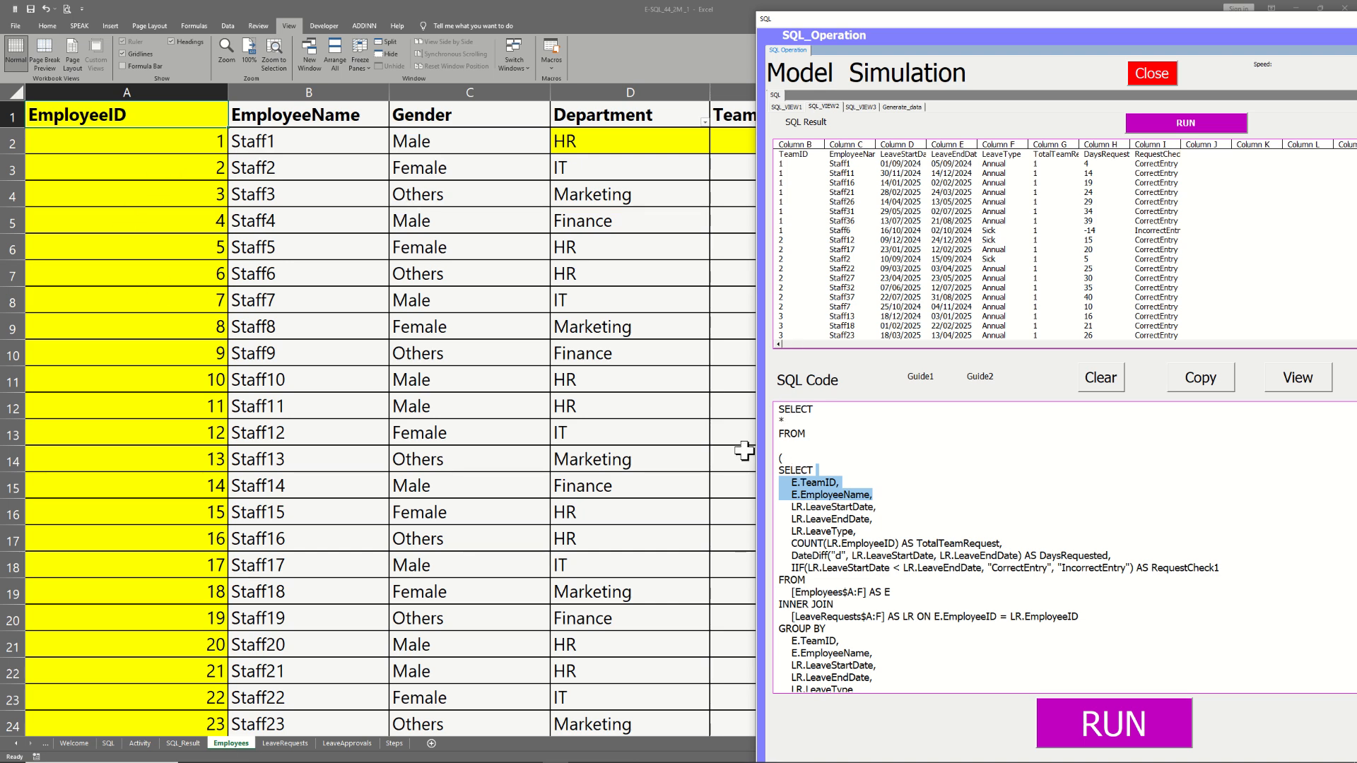
{"action": "left_click_drag", "start_coordinate": [824, 17], "coordinate": [938, 19]}
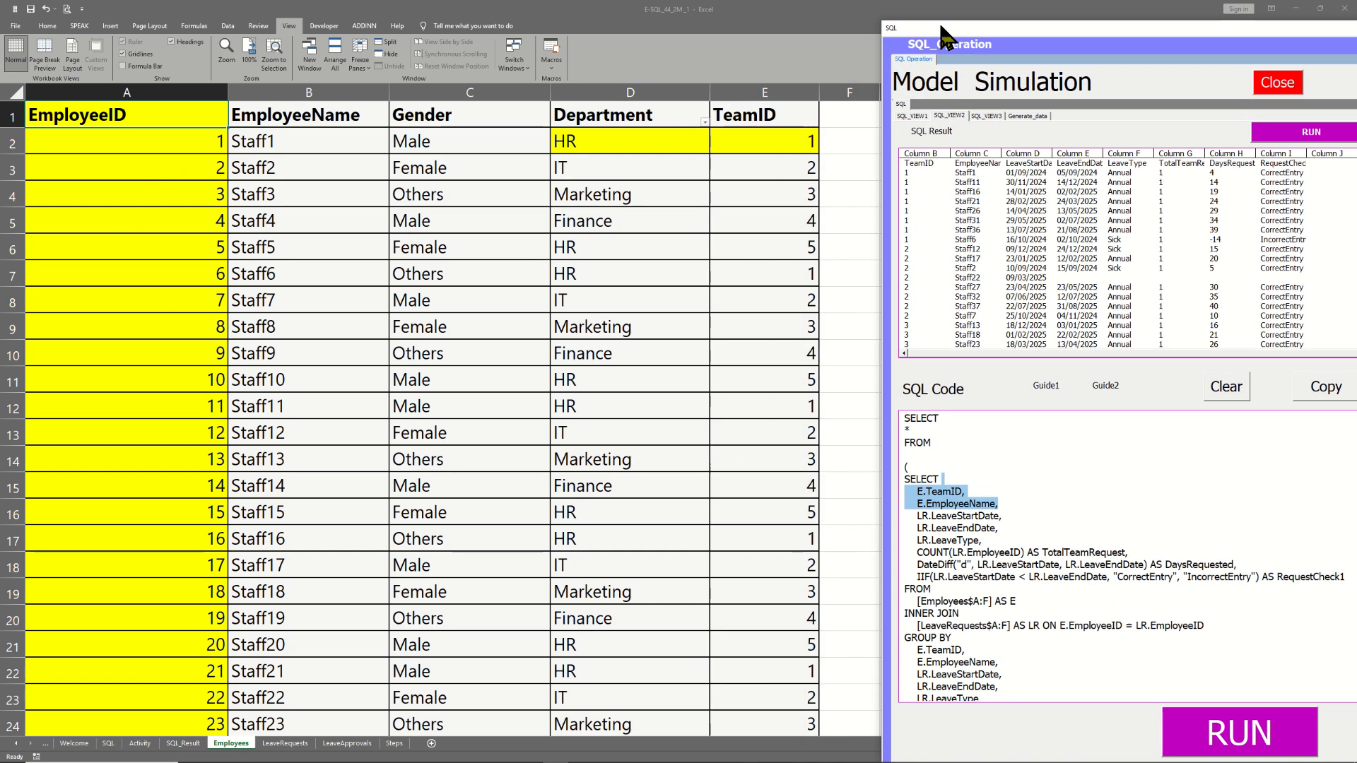
{"action": "left_click", "coordinate": [748, 88]}
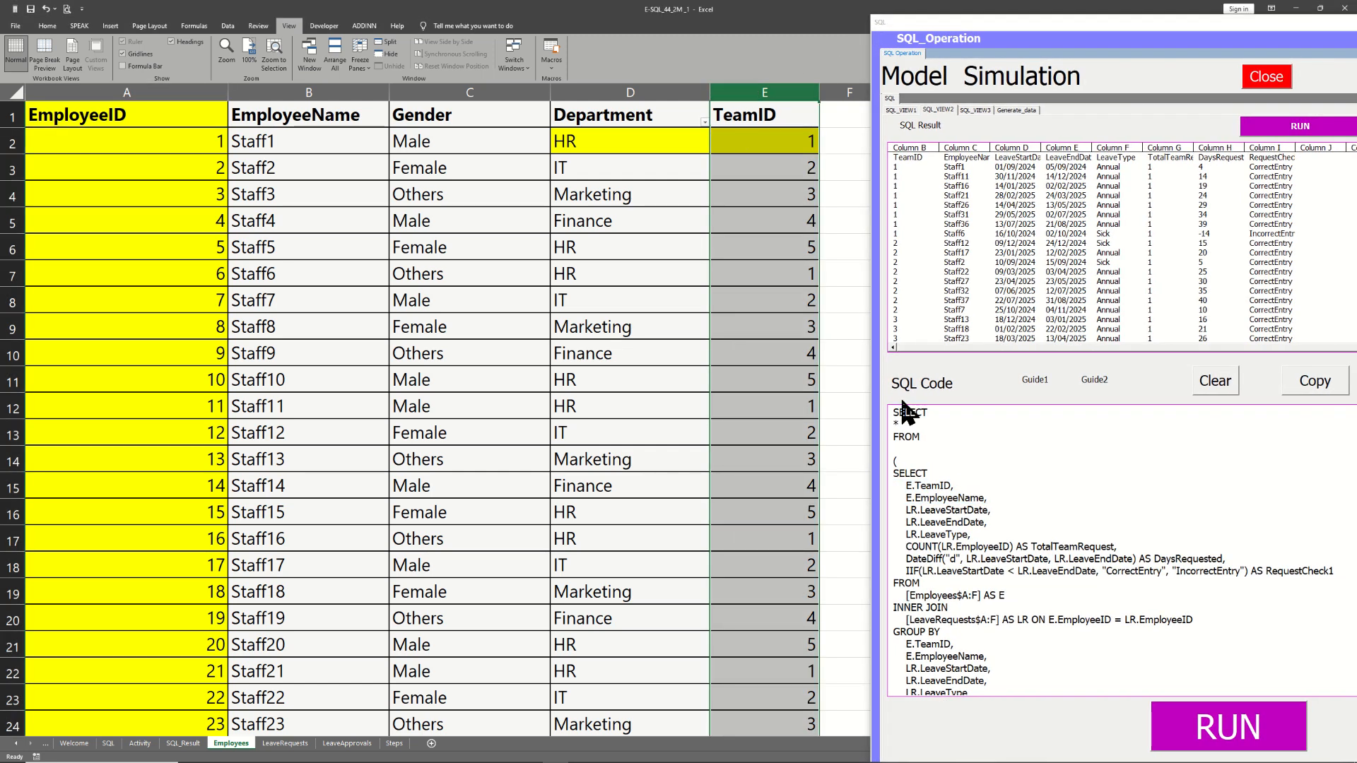
{"action": "left_click_drag", "start_coordinate": [988, 499], "coordinate": [955, 486]}
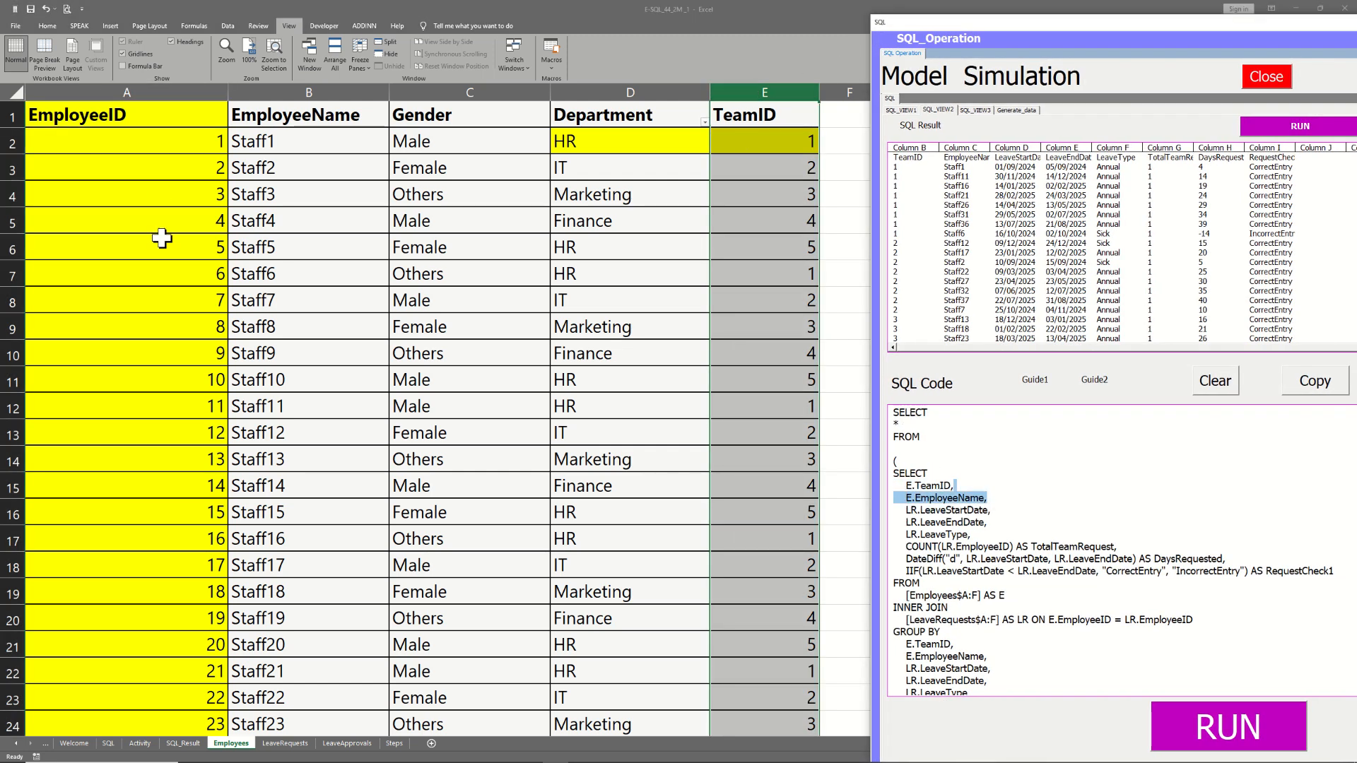
{"action": "left_click", "coordinate": [343, 92]}
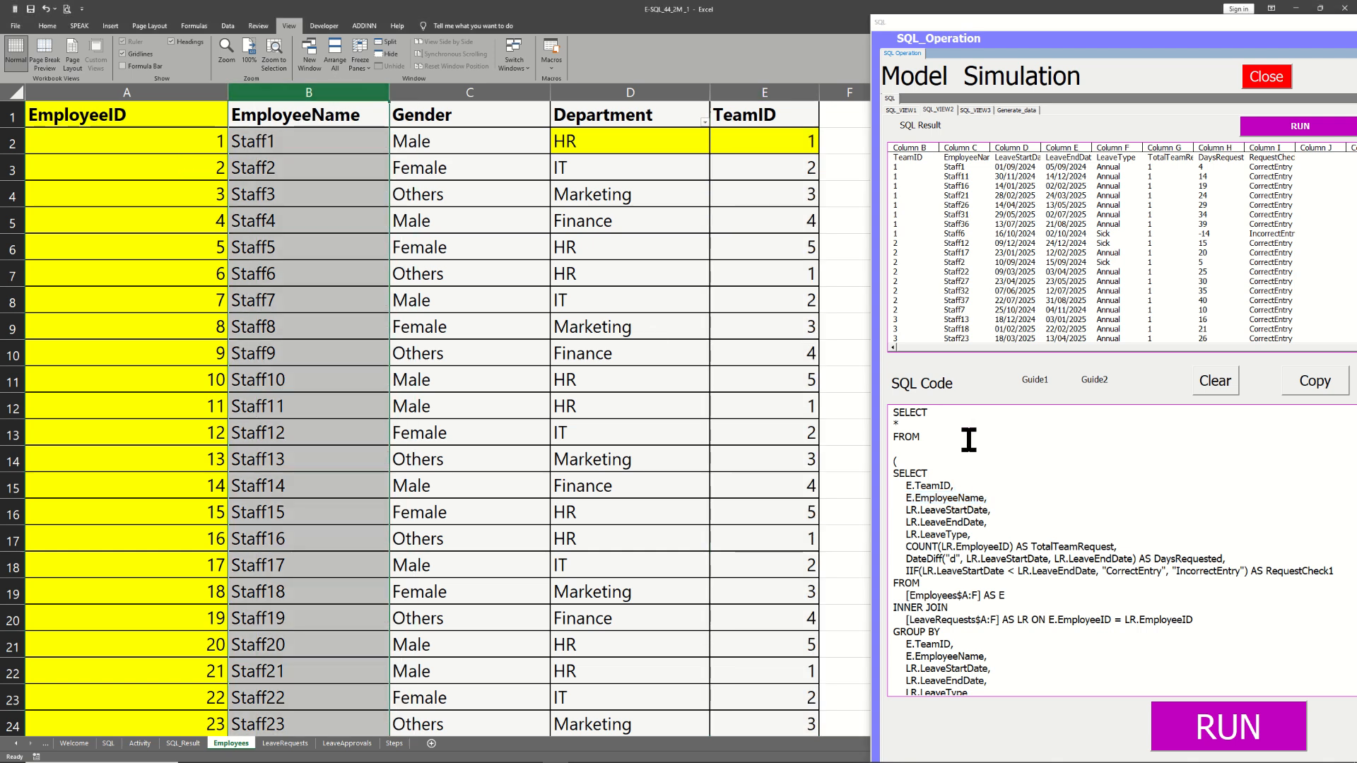
Match LR.LeaveStartDate, LR.LeaveEndDate and LR.LeaveType in the inner SELECT with the columns on the LeaveRequests sheet.
{"action": "mouse_move", "coordinate": [989, 525]}
{"action": "left_mouse_down"}
{"action": "mouse_move", "coordinate": [887, 520]}
{"action": "mouse_move", "coordinate": [979, 524]}
{"action": "left_mouse_up"}
{"action": "left_click", "coordinate": [946, 510]}
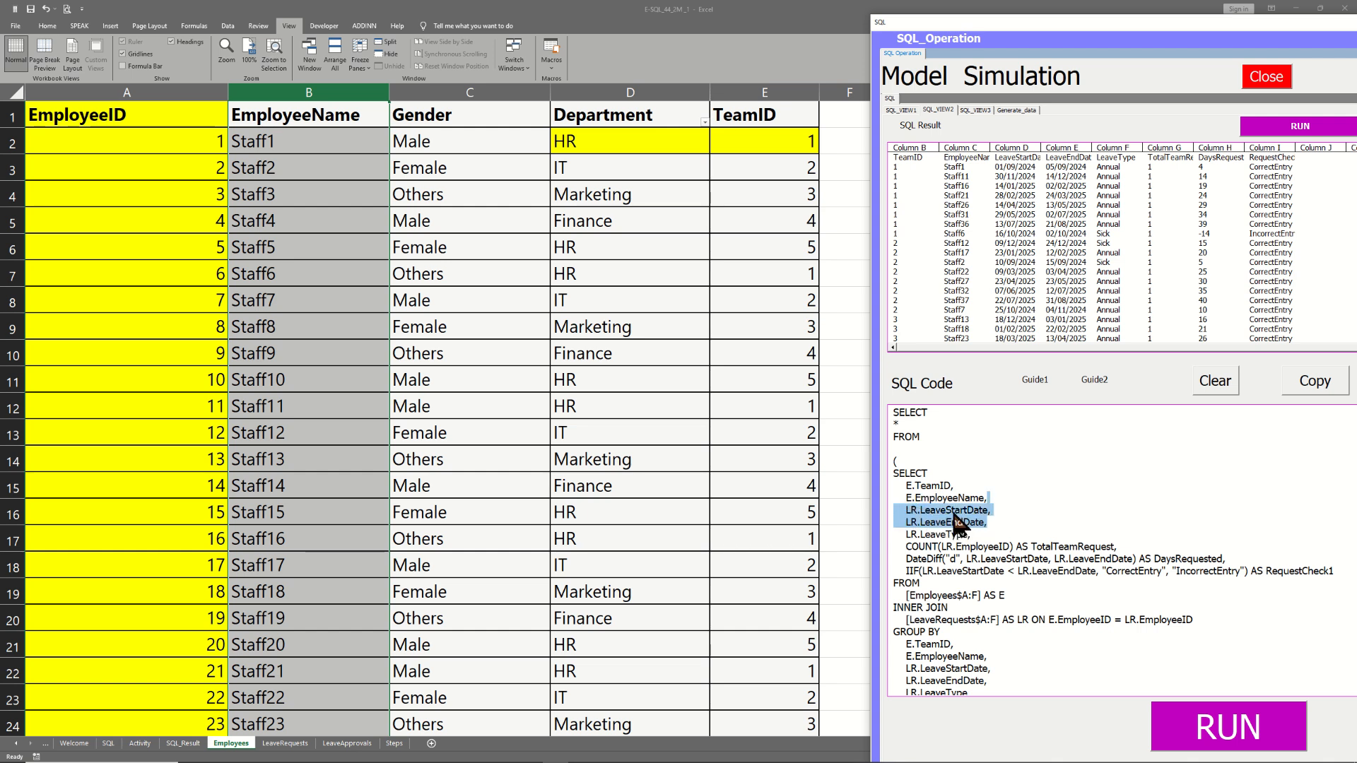
{"action": "left_click", "coordinate": [965, 523]}
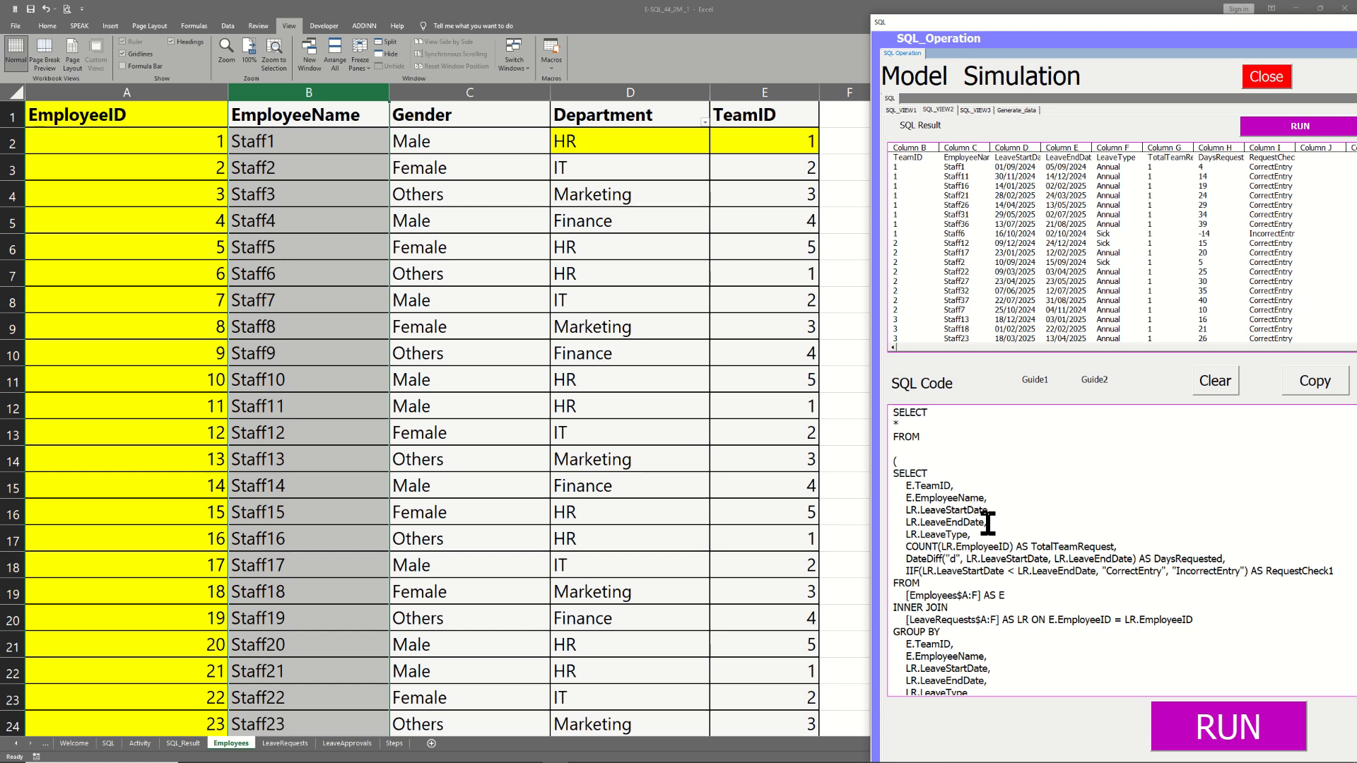
{"action": "left_click_drag", "start_coordinate": [906, 486], "coordinate": [988, 495]}
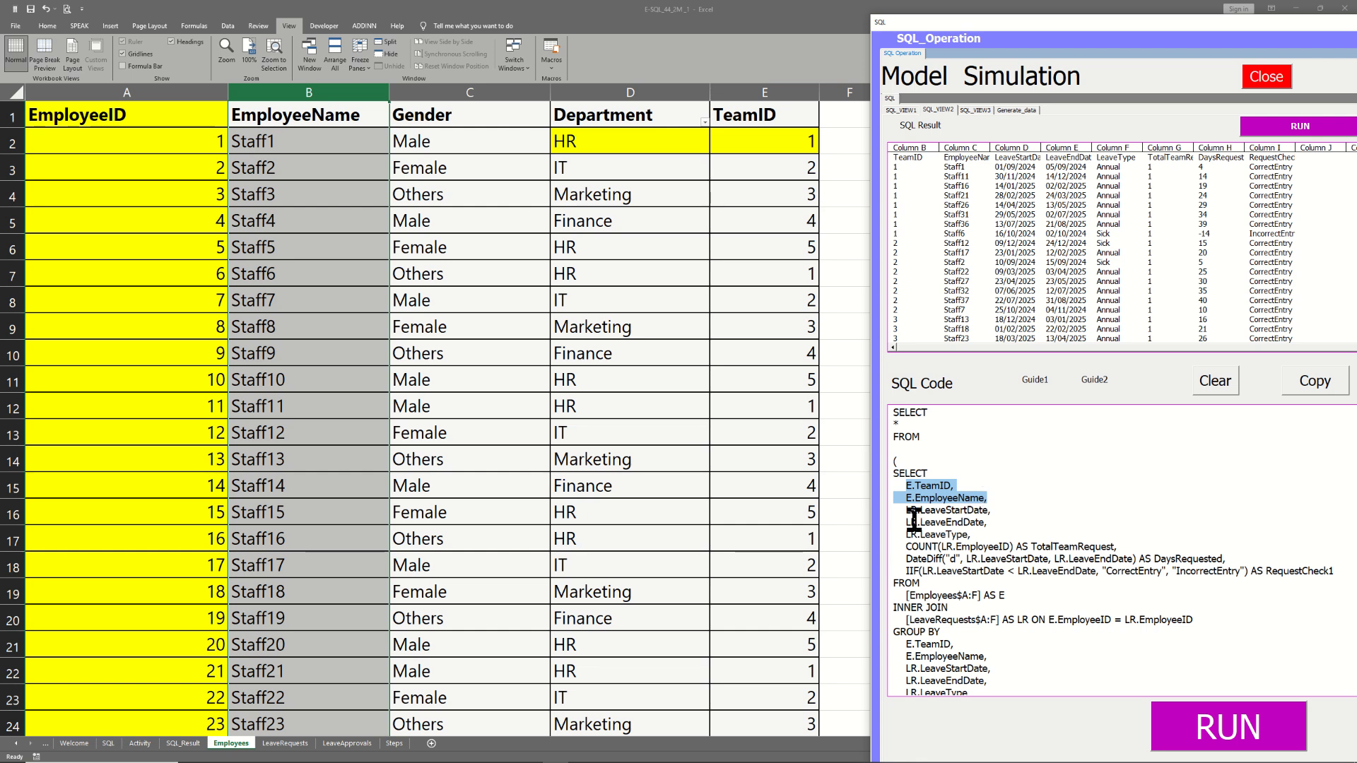
{"action": "left_click_drag", "start_coordinate": [905, 514], "coordinate": [944, 529]}
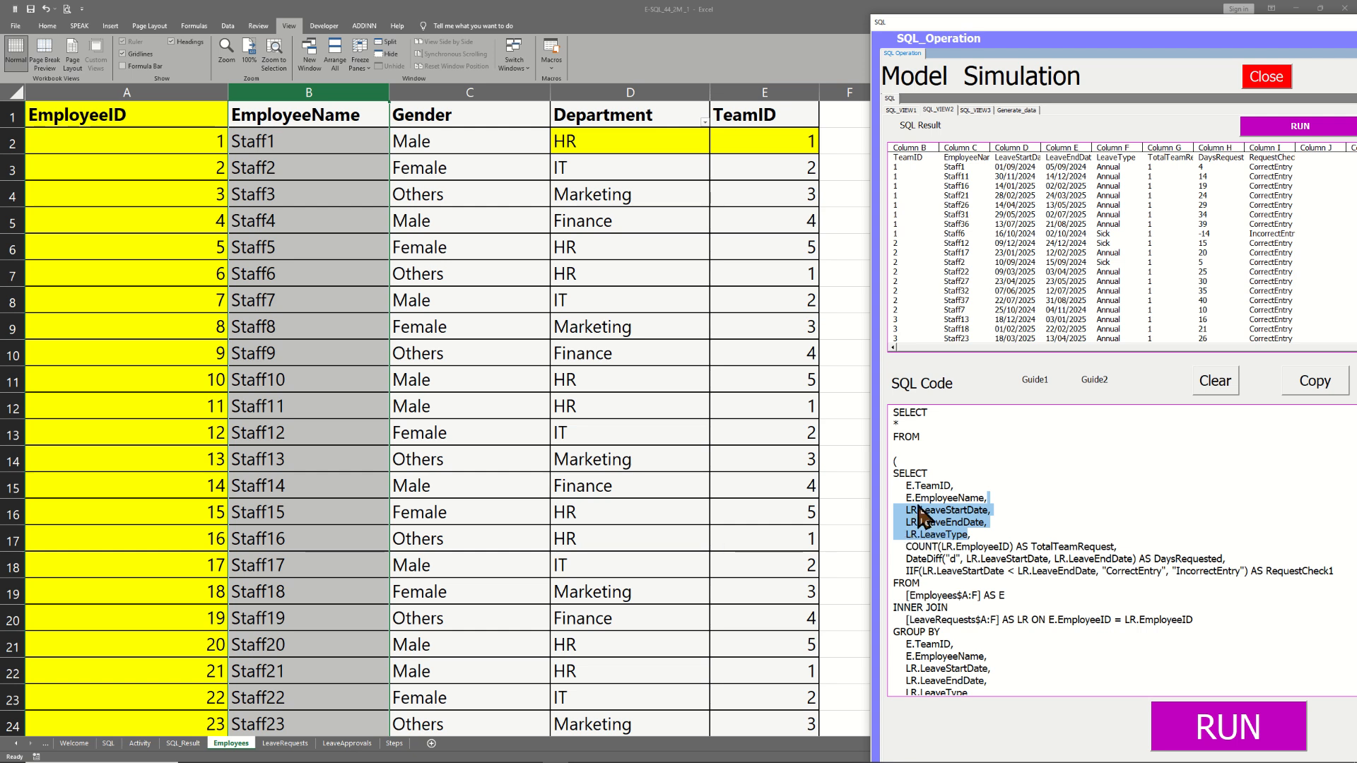
{"action": "left_click", "coordinate": [285, 743]}
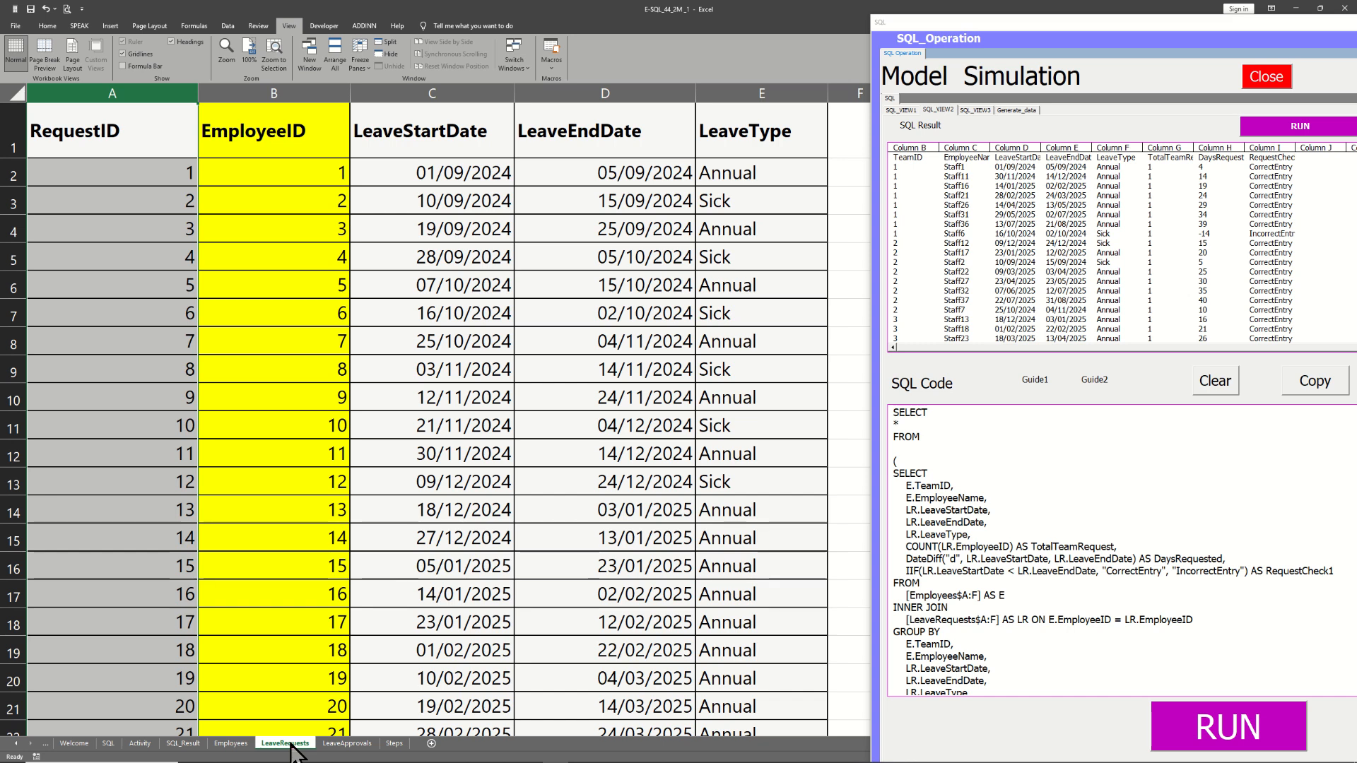
{"action": "left_click", "coordinate": [294, 247]}
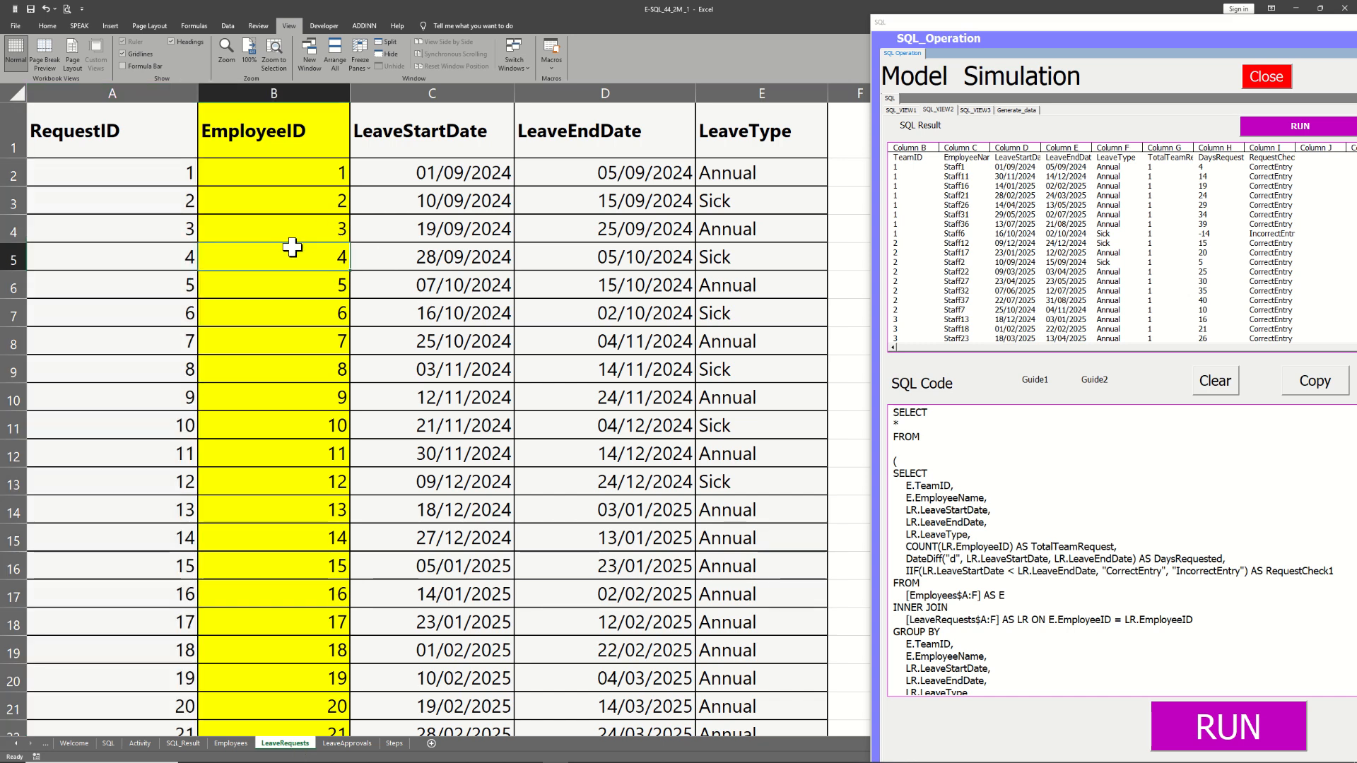
{"action": "left_click_drag", "start_coordinate": [989, 499], "coordinate": [966, 535]}
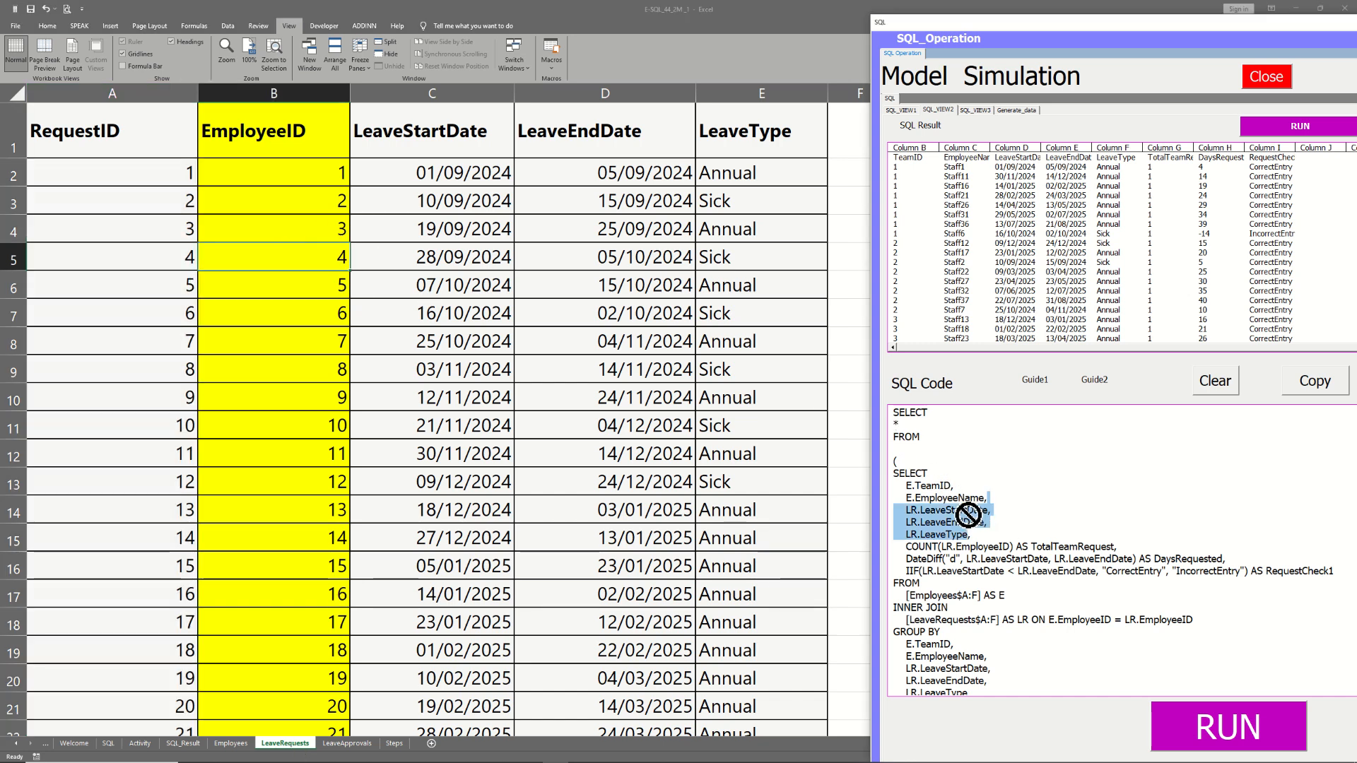
{"action": "left_click", "coordinate": [986, 521]}
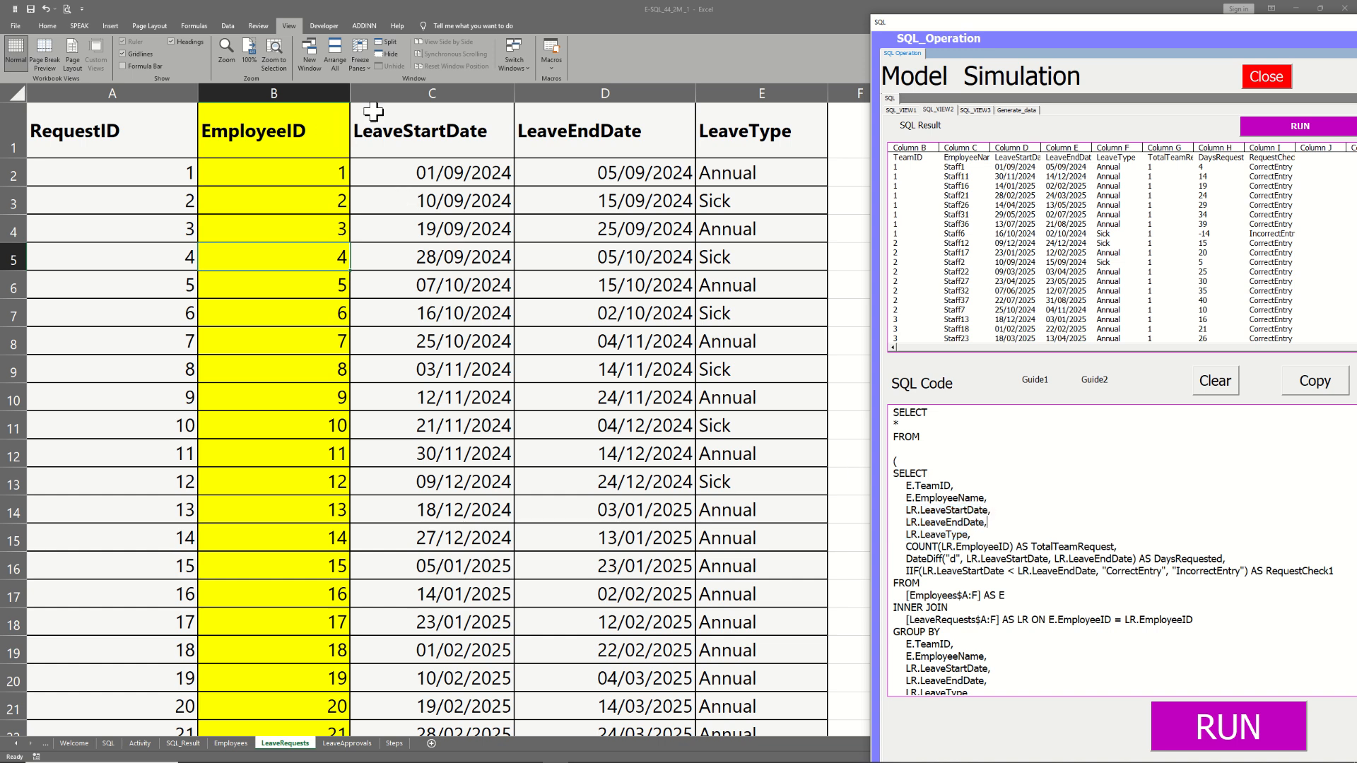
{"action": "left_click", "coordinate": [402, 86]}
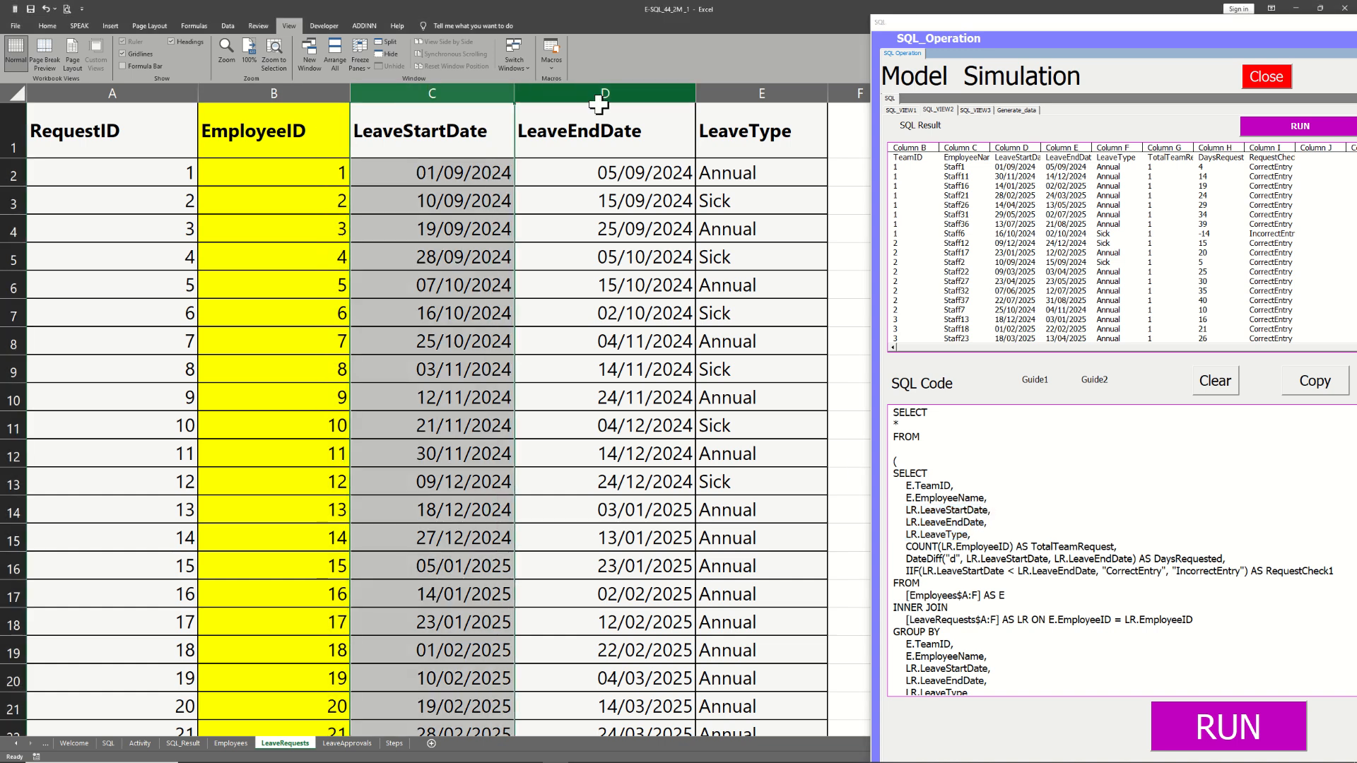
{"action": "left_click", "coordinate": [599, 93]}
Examine the COUNT(LR.EmployeeID) AS TotalTeamRequest line and match its argument with the EmployeeID column on the LeaveRequests sheet.
{"action": "left_click", "coordinate": [959, 541]}
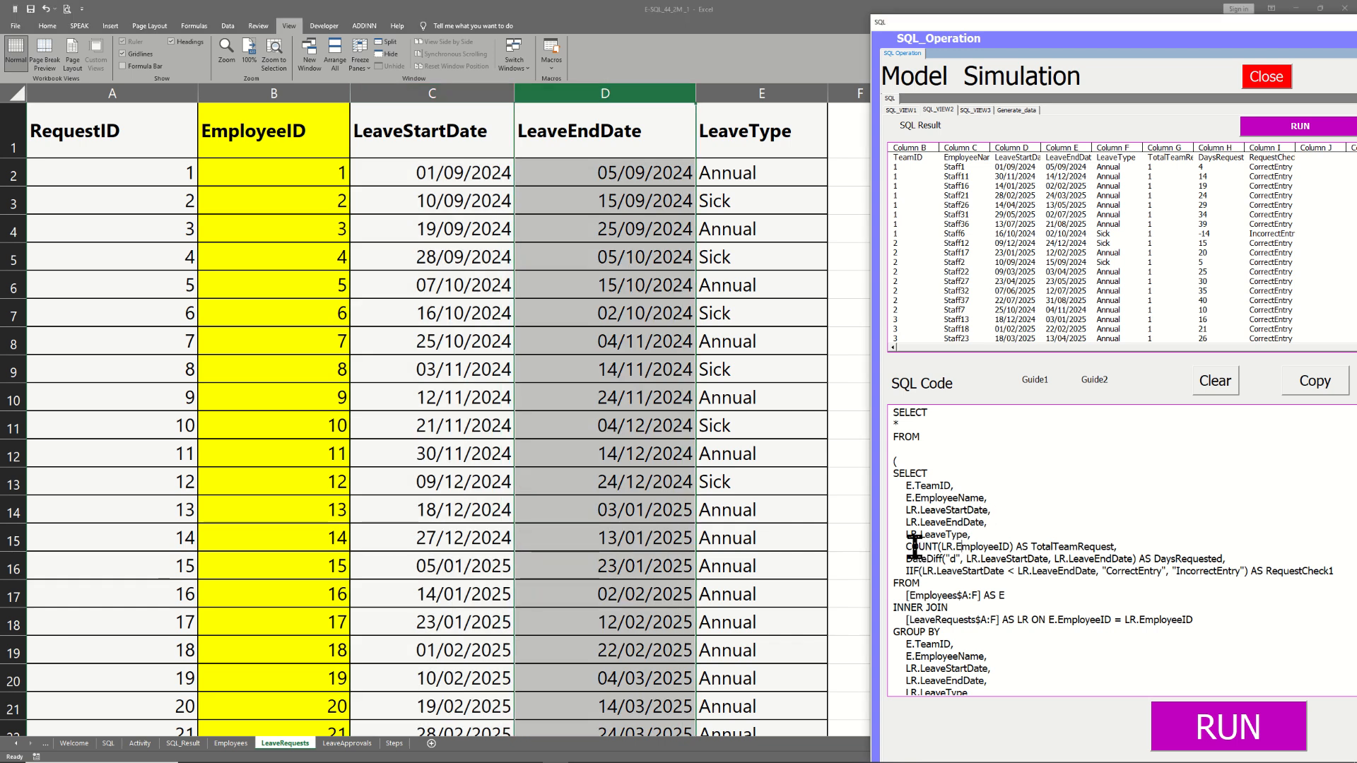
{"action": "left_click_drag", "start_coordinate": [903, 544], "coordinate": [1114, 543]}
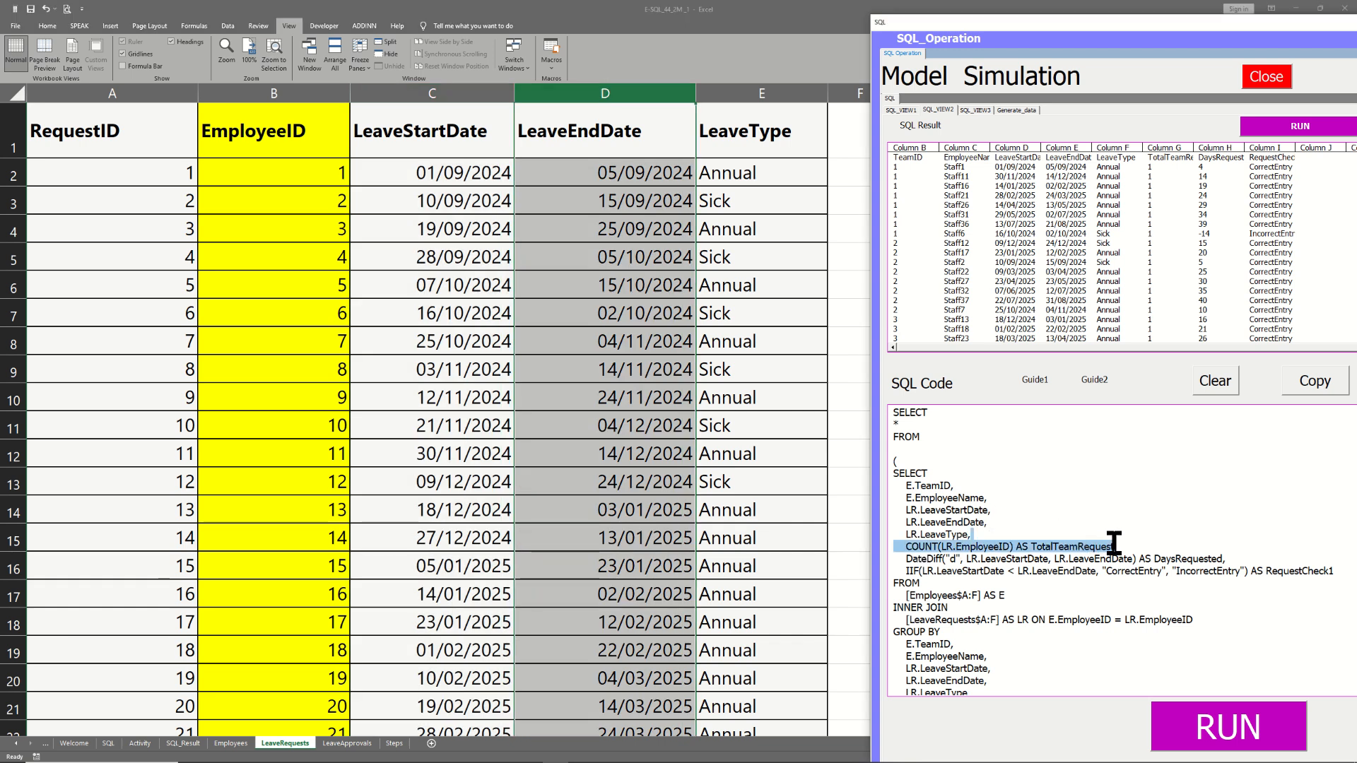
{"action": "left_click", "coordinate": [956, 557]}
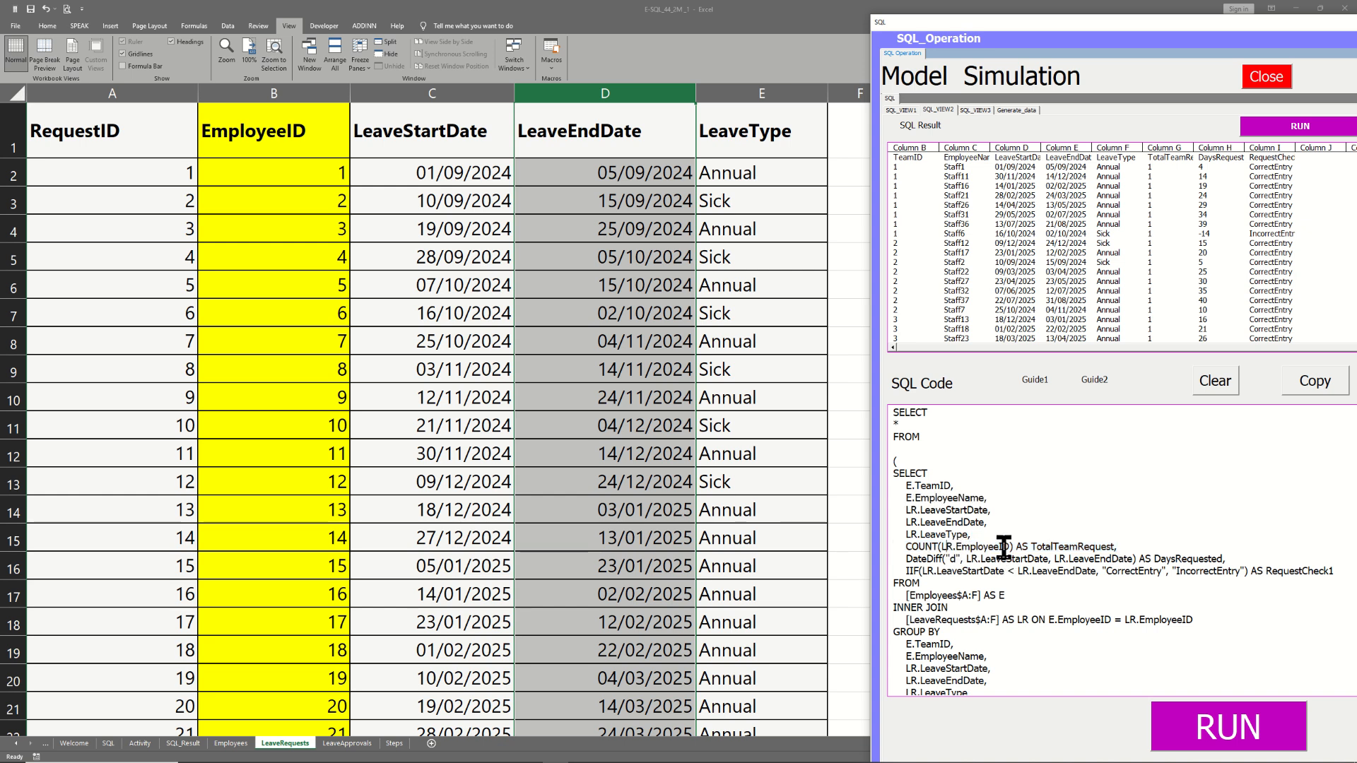
{"action": "left_click", "coordinate": [339, 261]}
{"action": "left_click_drag", "start_coordinate": [384, 258], "coordinate": [106, 229]}
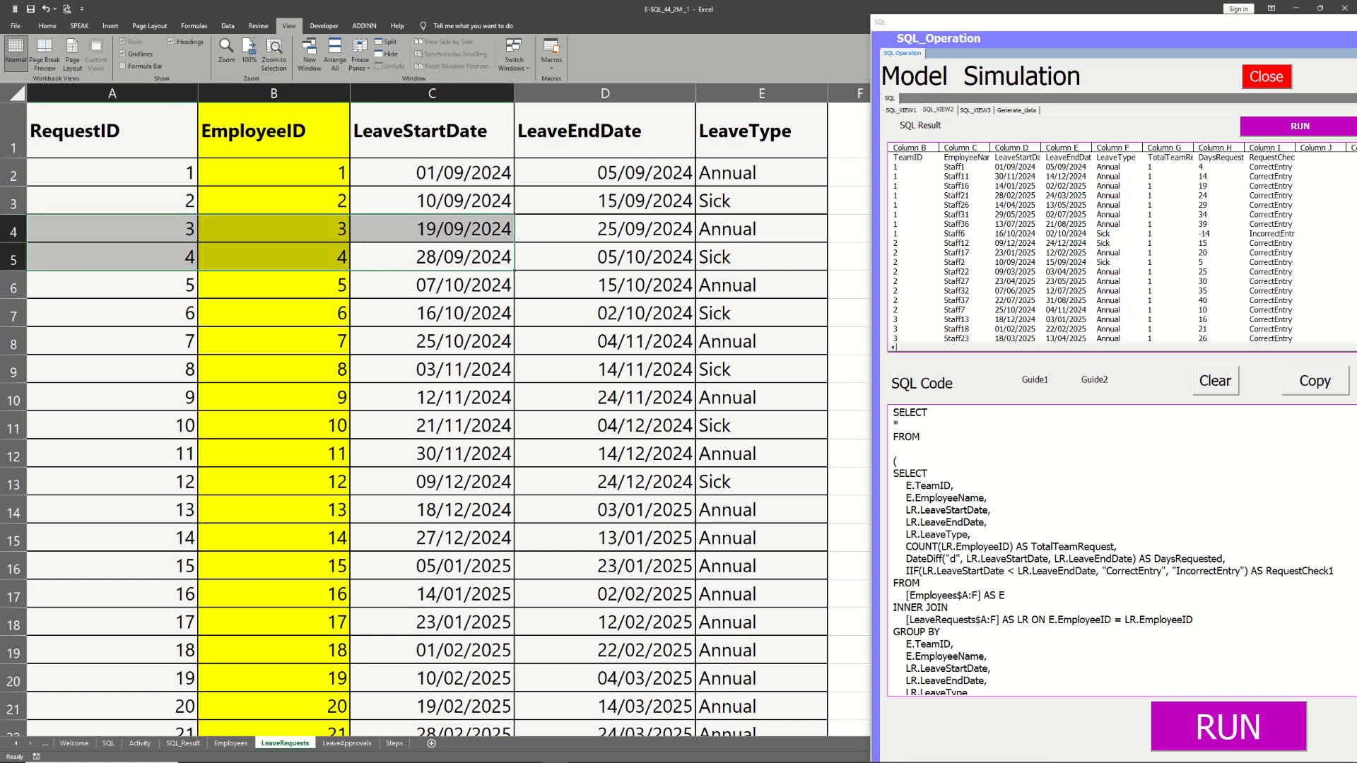
{"action": "left_click", "coordinate": [153, 195]}
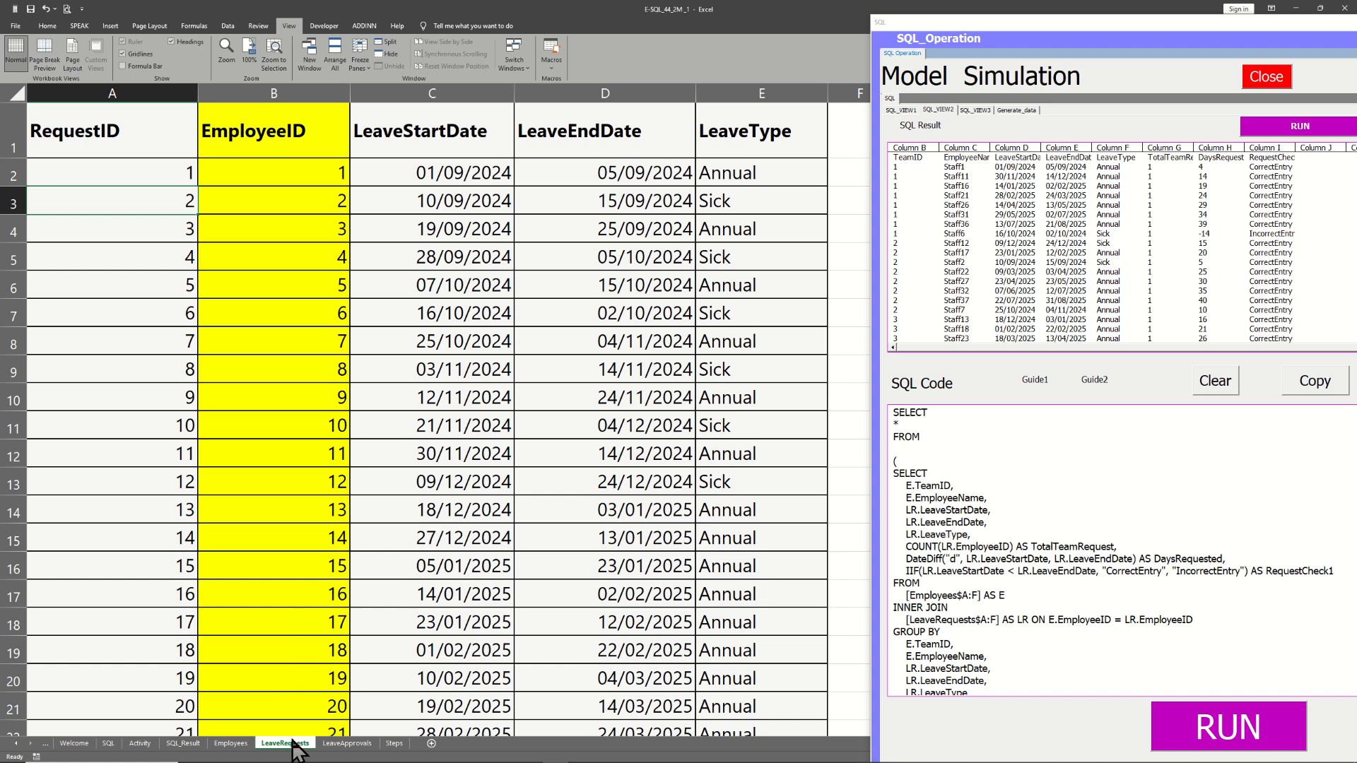
{"action": "left_click_drag", "start_coordinate": [1024, 548], "coordinate": [981, 555]}
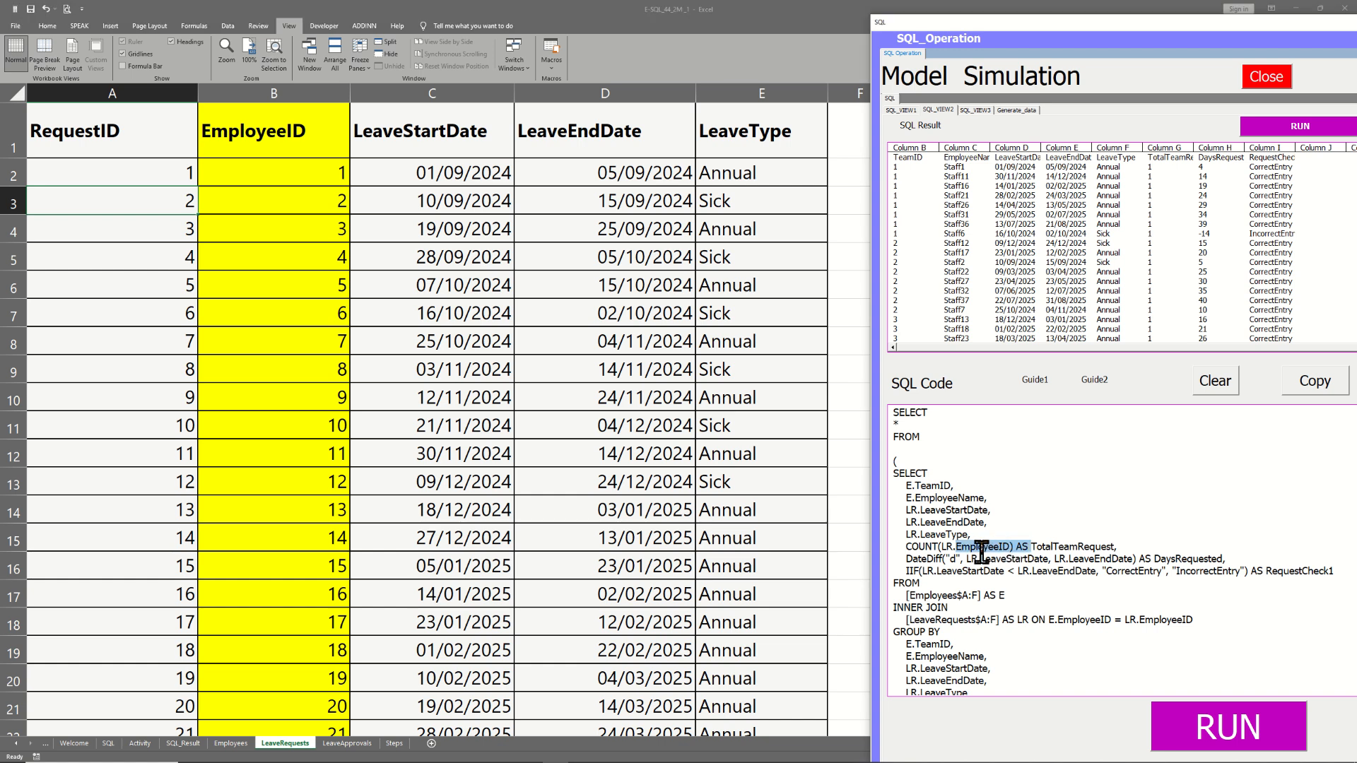
{"action": "left_click", "coordinate": [298, 86]}
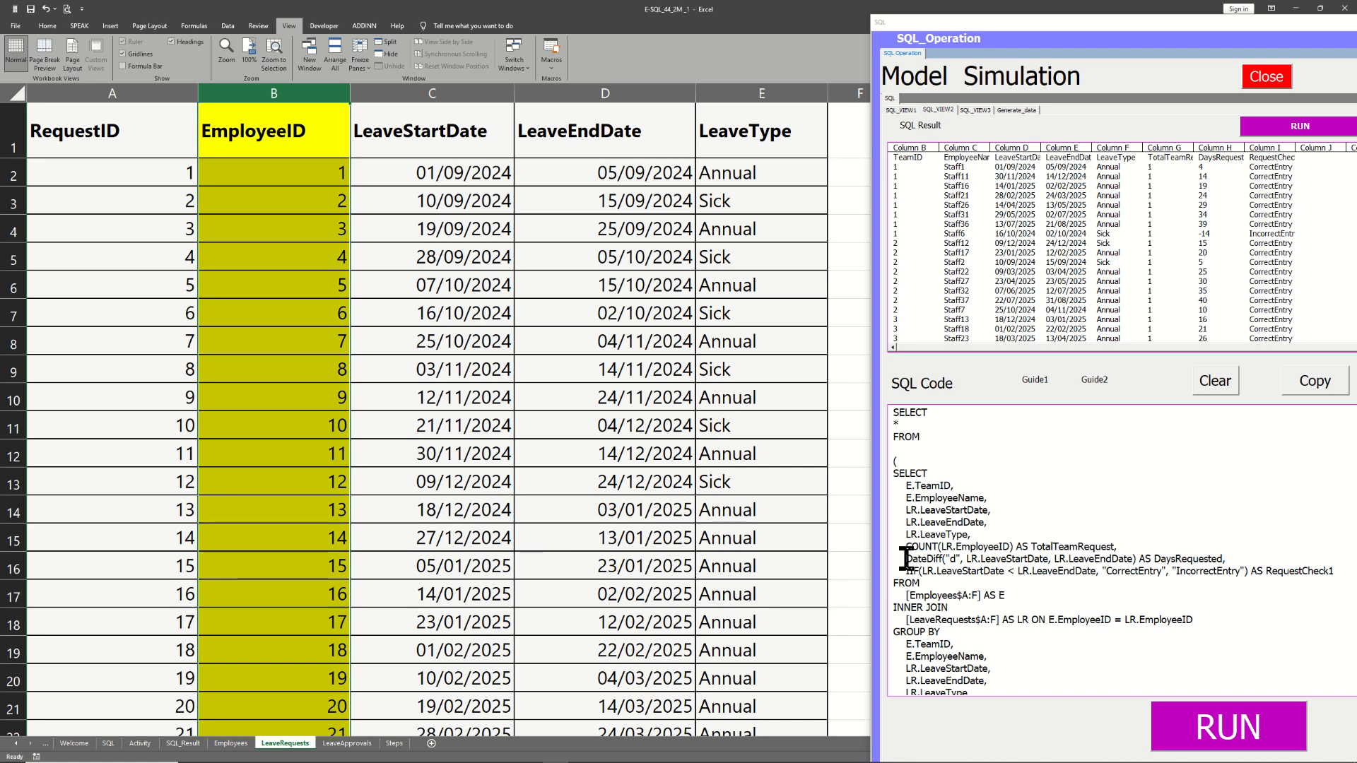
Examine the DateDiff line and locate its DaysRequested column on the SQL_Result sheet, moving the SQL form clear of the column.
{"action": "left_click_drag", "start_coordinate": [906, 558], "coordinate": [1048, 559]}
{"action": "left_click_drag", "start_coordinate": [1191, 551], "coordinate": [1228, 558]}
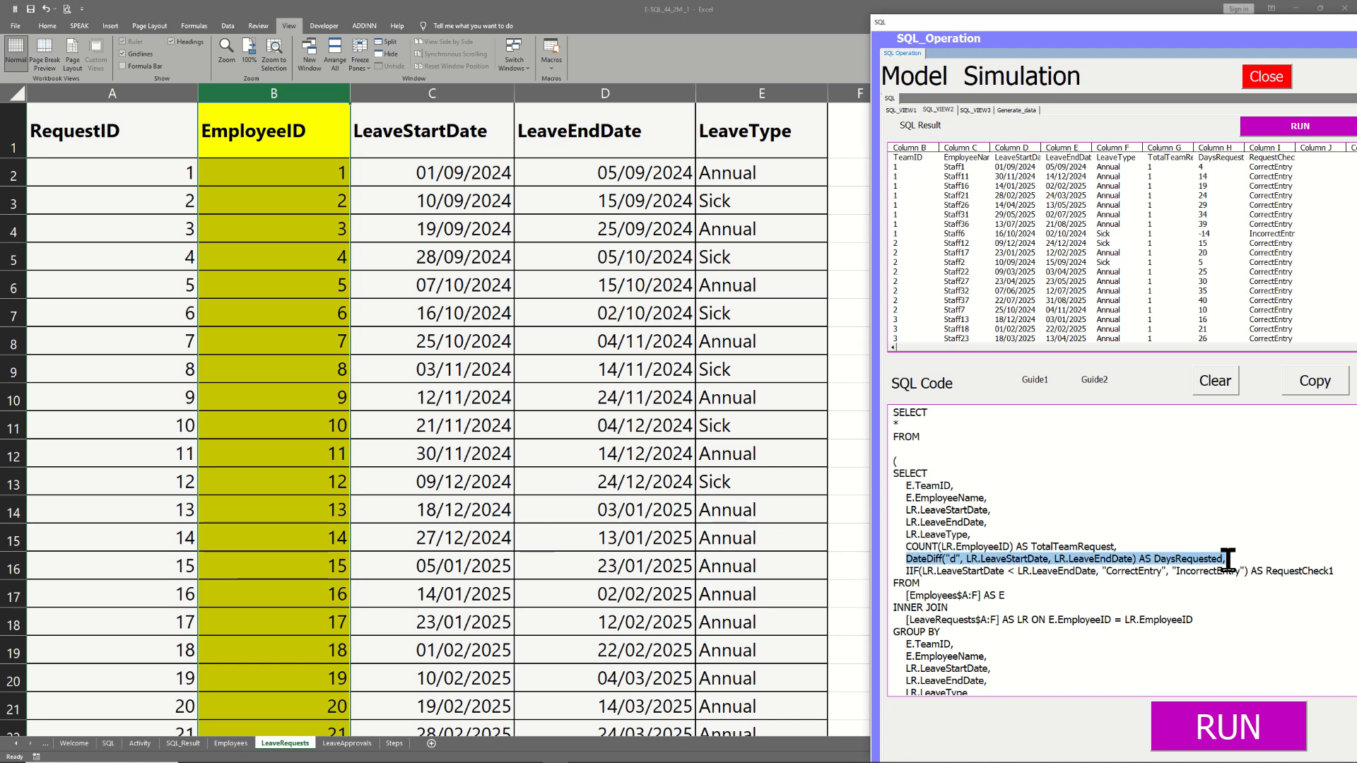
{"action": "left_click", "coordinate": [183, 743]}
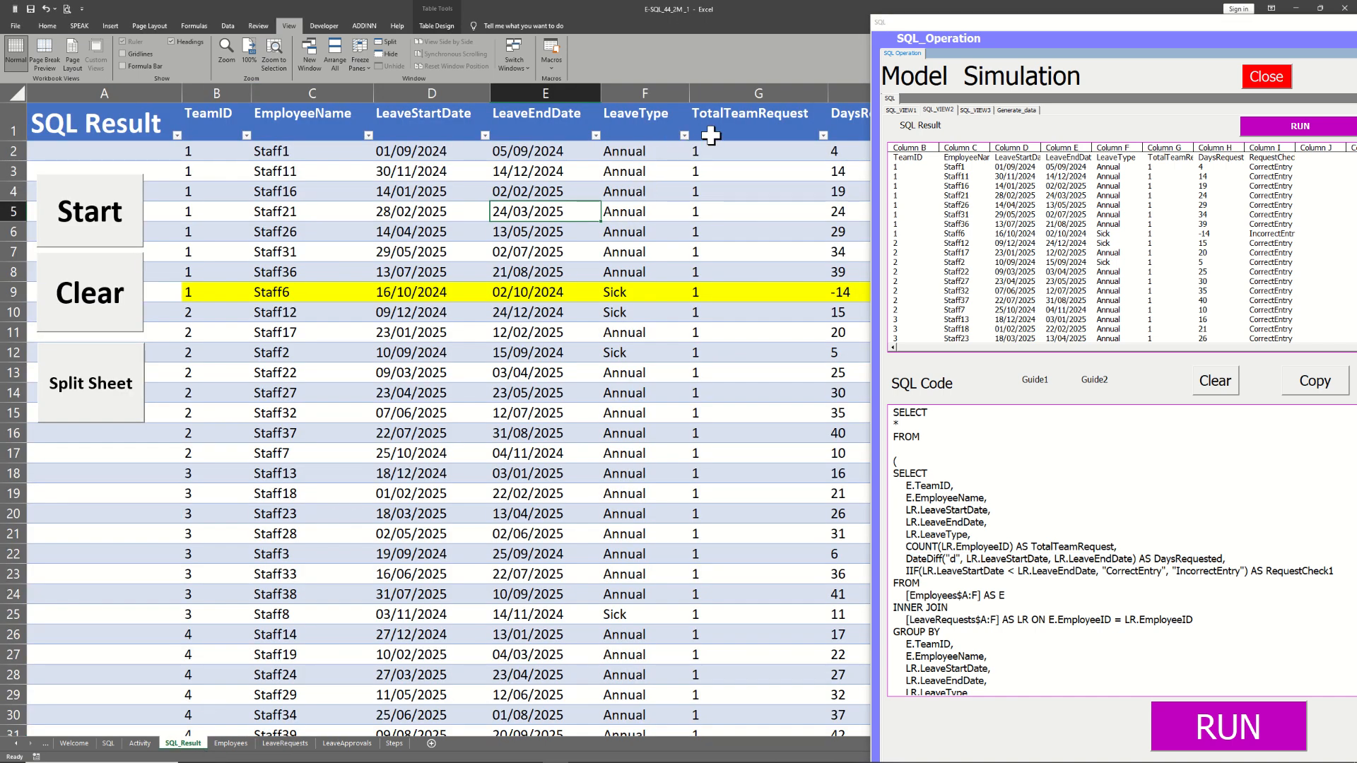
{"action": "left_click_drag", "start_coordinate": [963, 28], "coordinate": [1087, 18]}
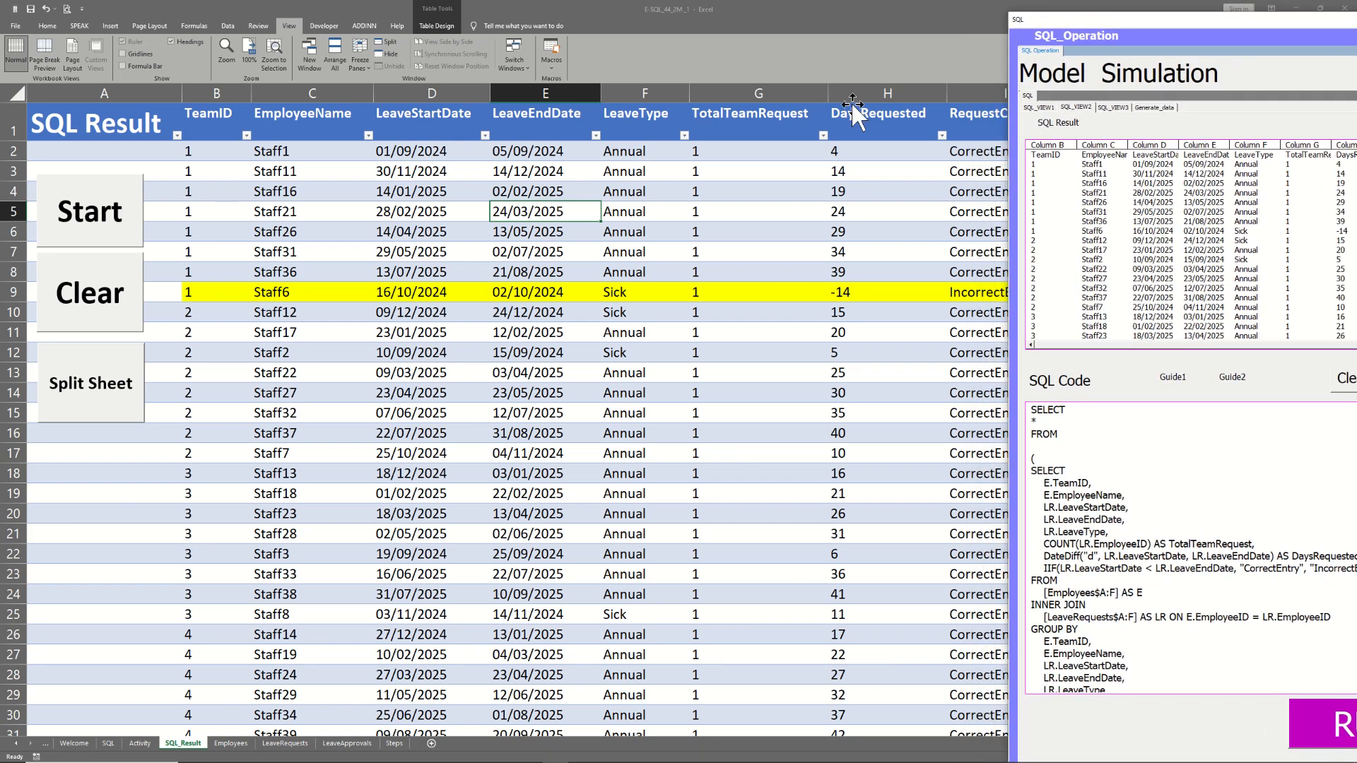
{"action": "left_click", "coordinate": [858, 86]}
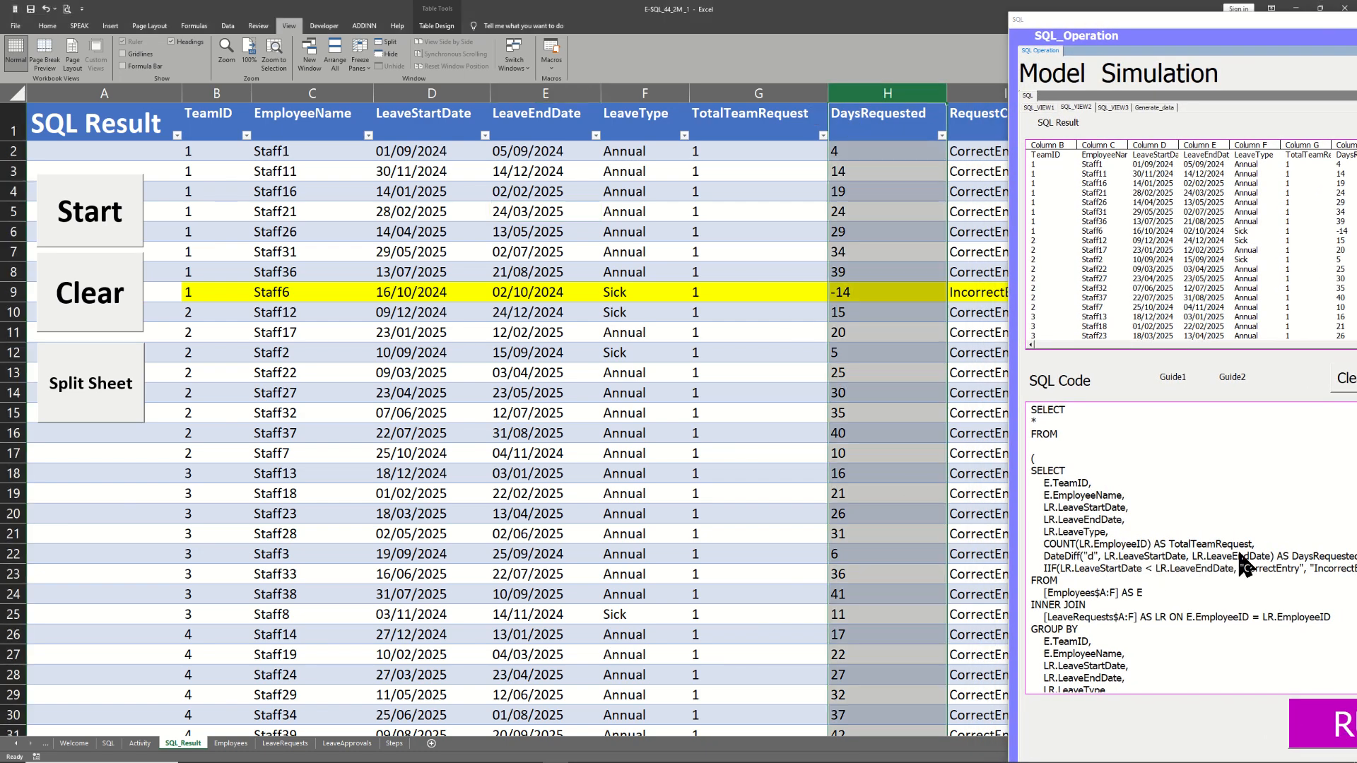
Match the TotalTeamRequest alias of the COUNT expression with the TotalTeamRequest column on the SQL_Result sheet.
{"action": "left_click_drag", "start_coordinate": [1264, 540], "coordinate": [1170, 544]}
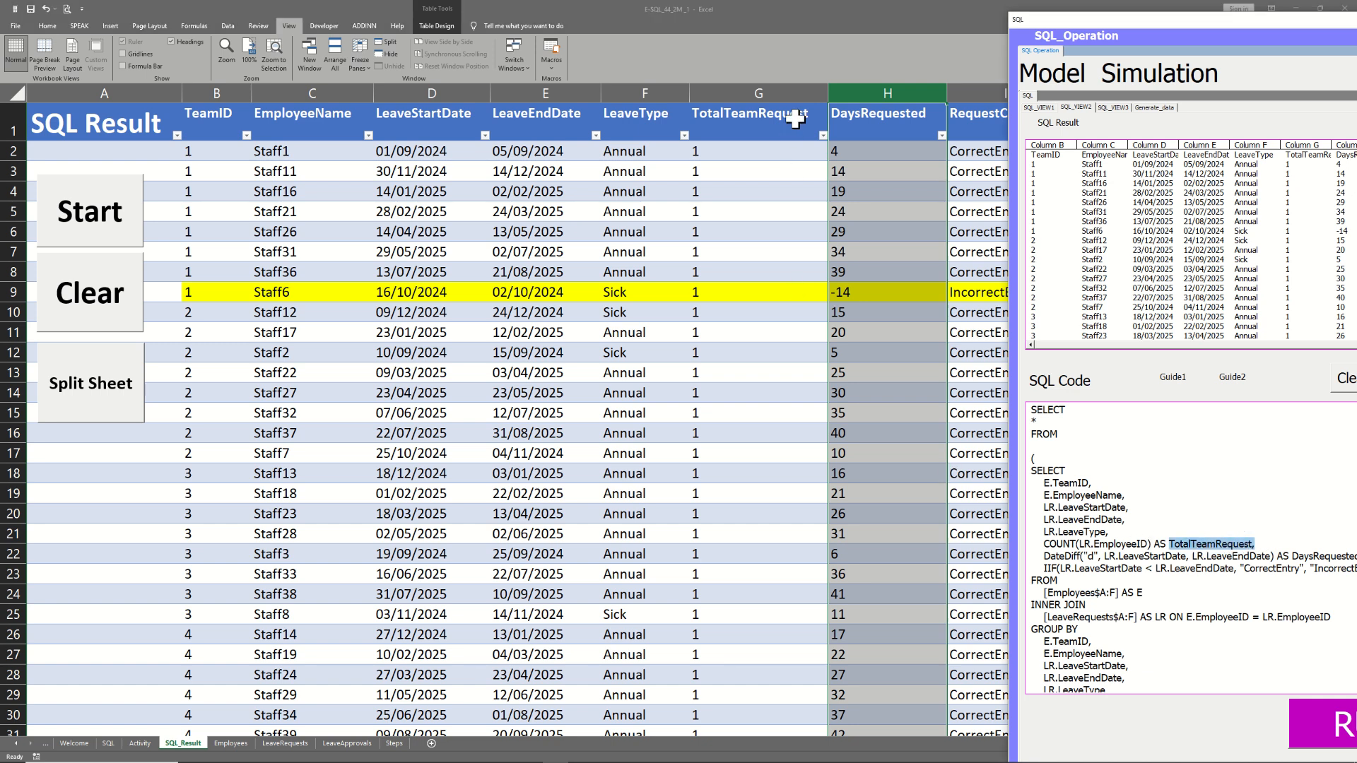
{"action": "left_click", "coordinate": [760, 86]}
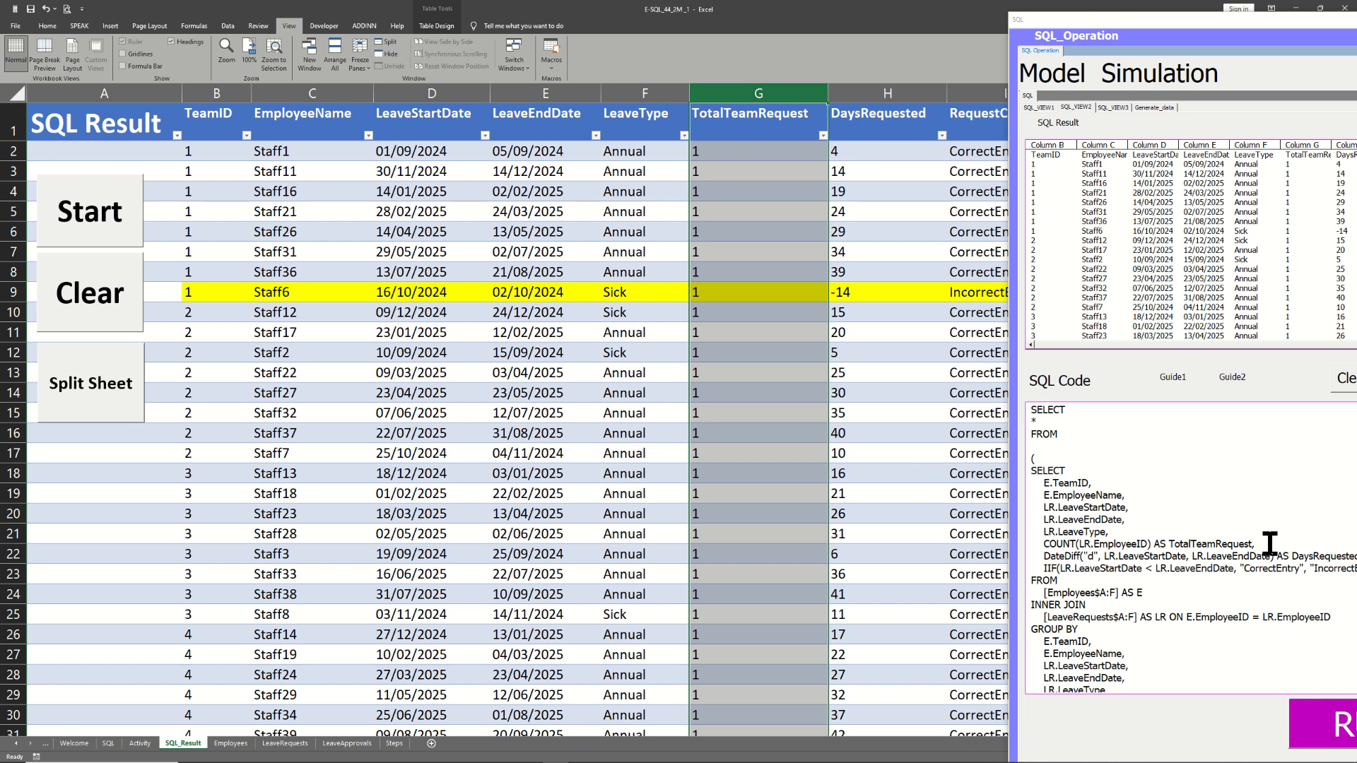
{"action": "left_click_drag", "start_coordinate": [1269, 543], "coordinate": [1044, 546]}
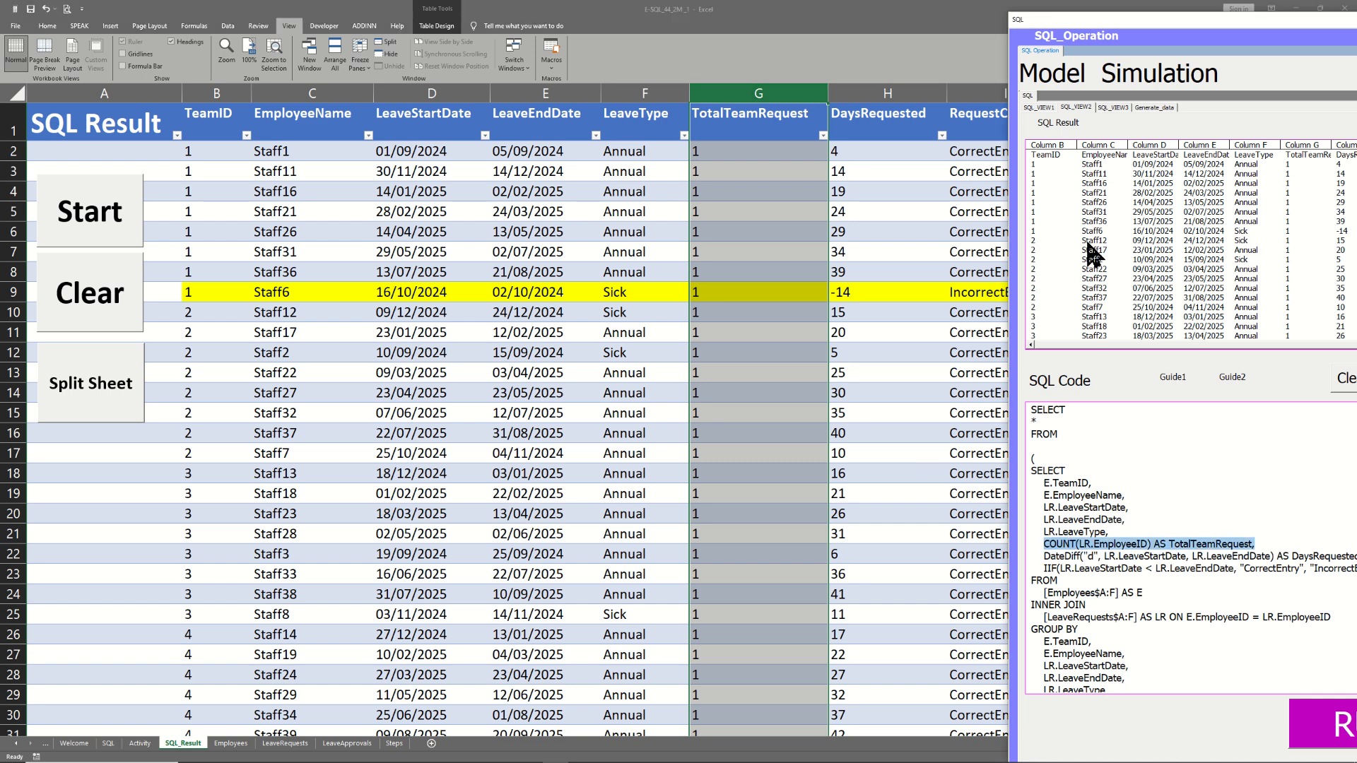
Reposition the SQL form to read the full DateDiff expression, and compare it with the LeaveStartDate, LeaveEndDate and DaysRequested result columns.
{"action": "left_click_drag", "start_coordinate": [1120, 24], "coordinate": [935, 50]}
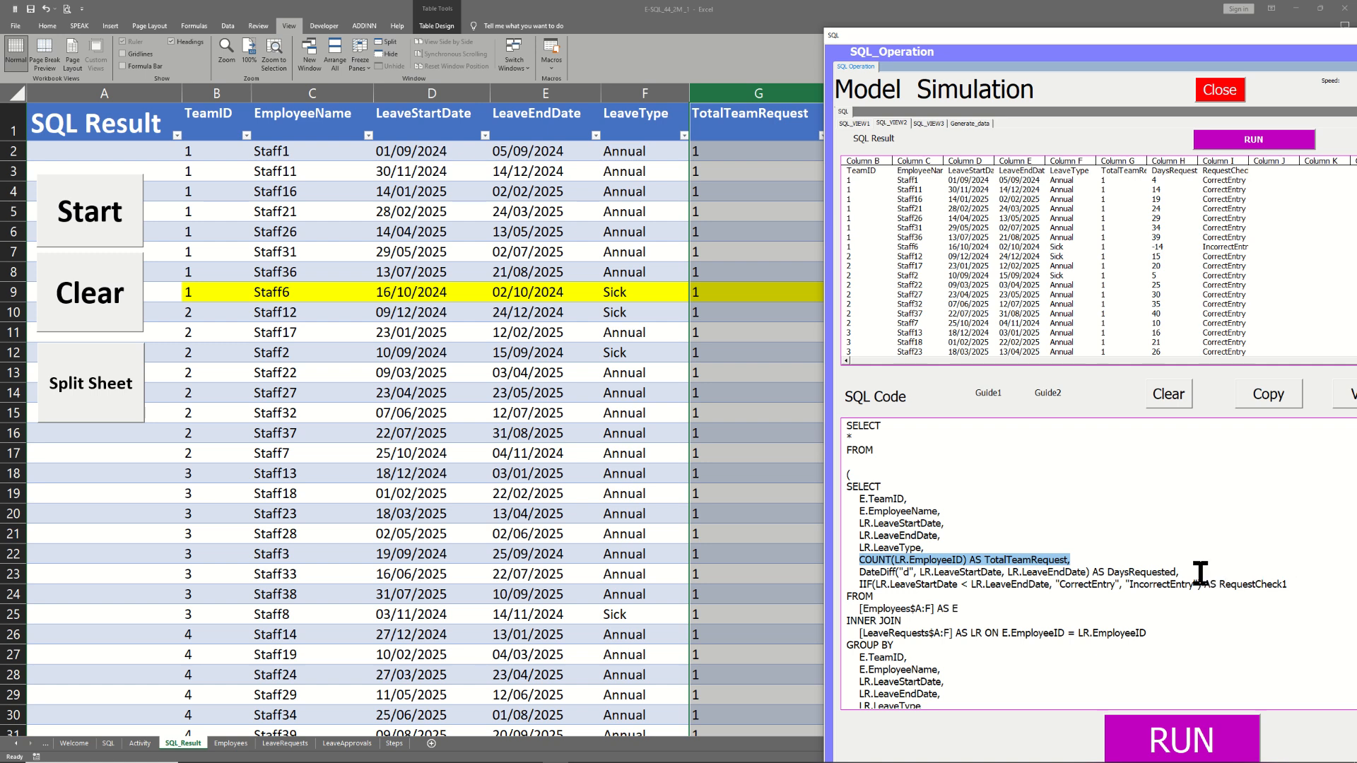
{"action": "left_click_drag", "start_coordinate": [1194, 571], "coordinate": [835, 571]}
{"action": "left_click_drag", "start_coordinate": [949, 41], "coordinate": [1022, 32]}
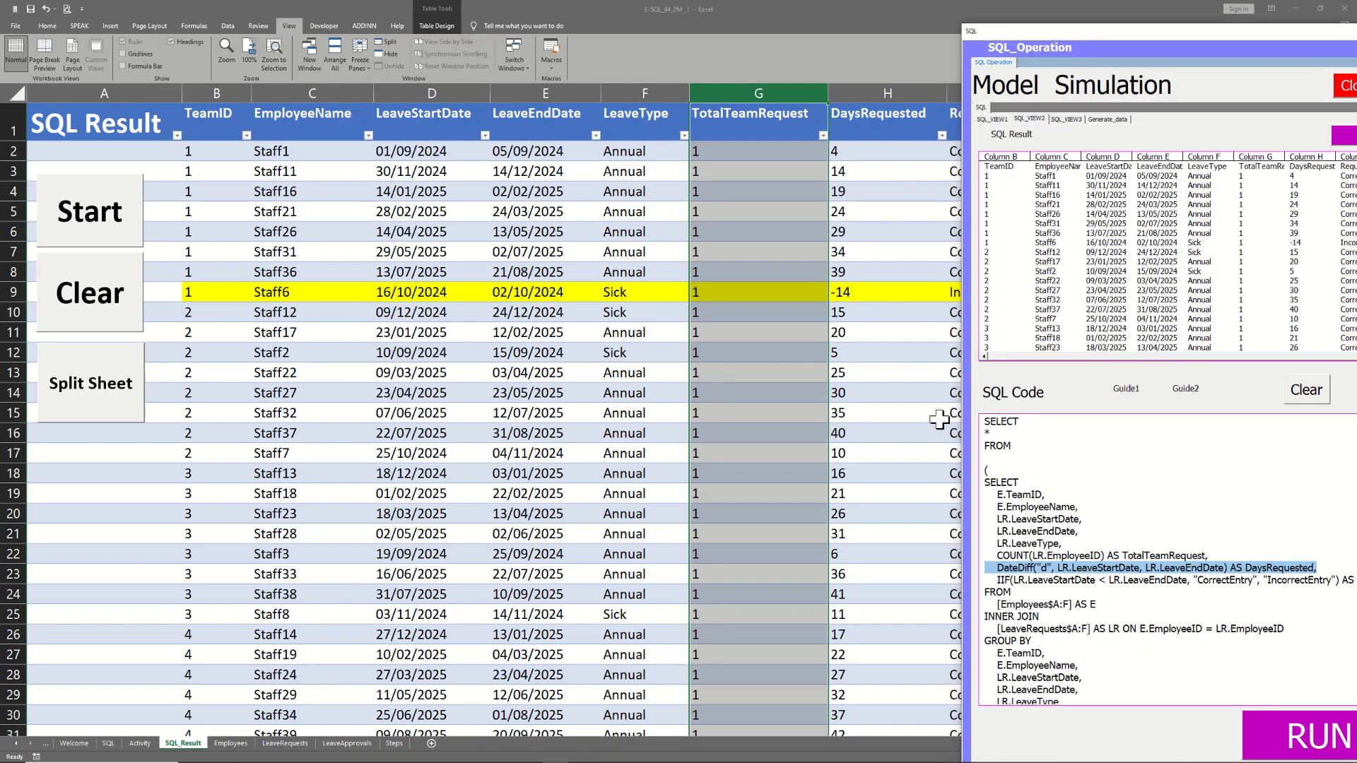
{"action": "left_click", "coordinate": [432, 88]}
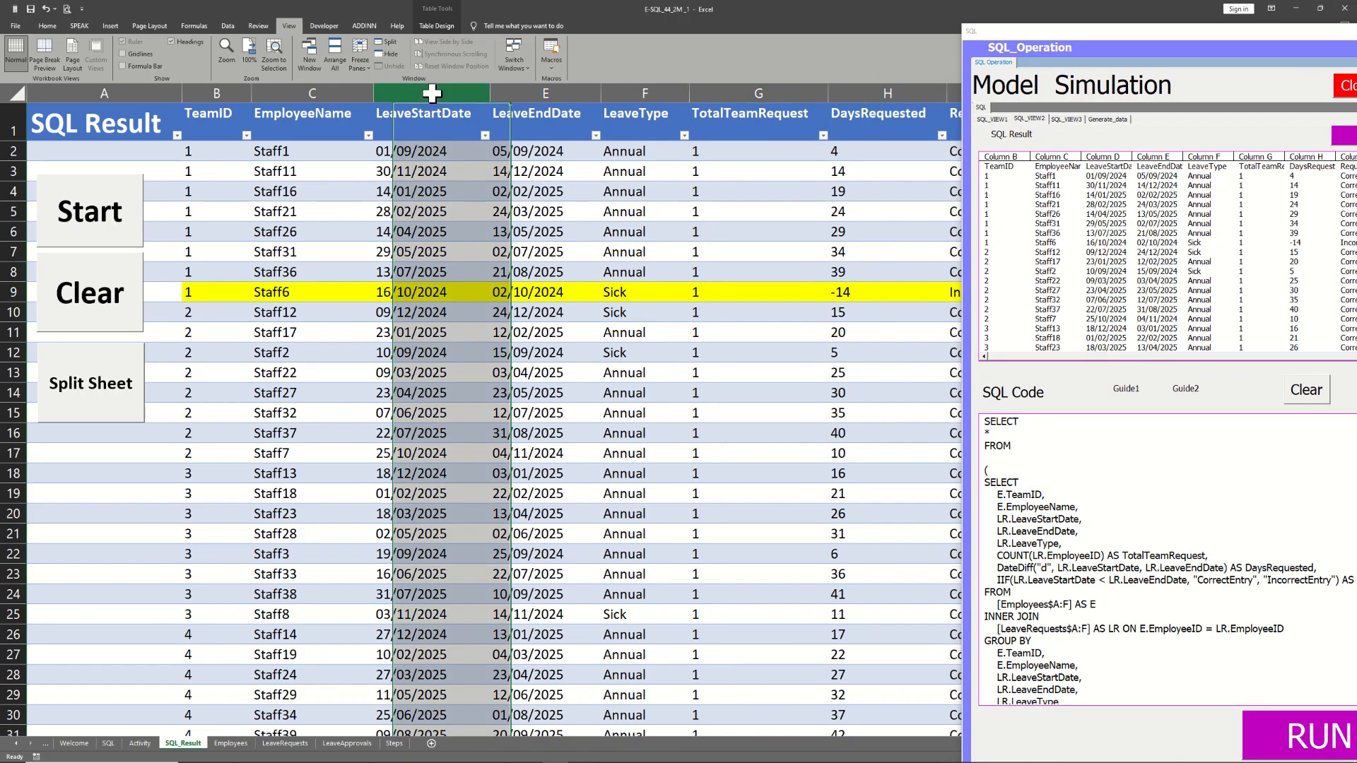
{"action": "left_click", "coordinate": [544, 87]}
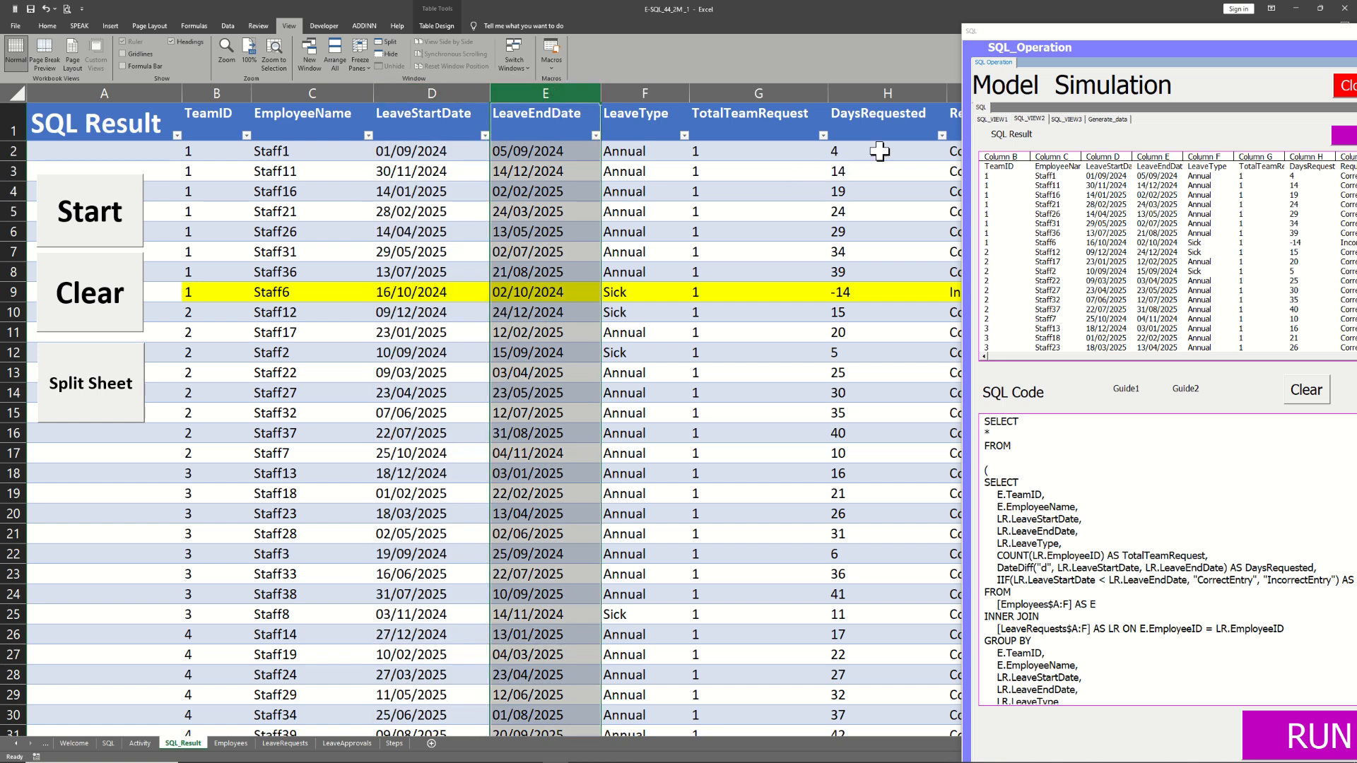
{"action": "left_click", "coordinate": [896, 88]}
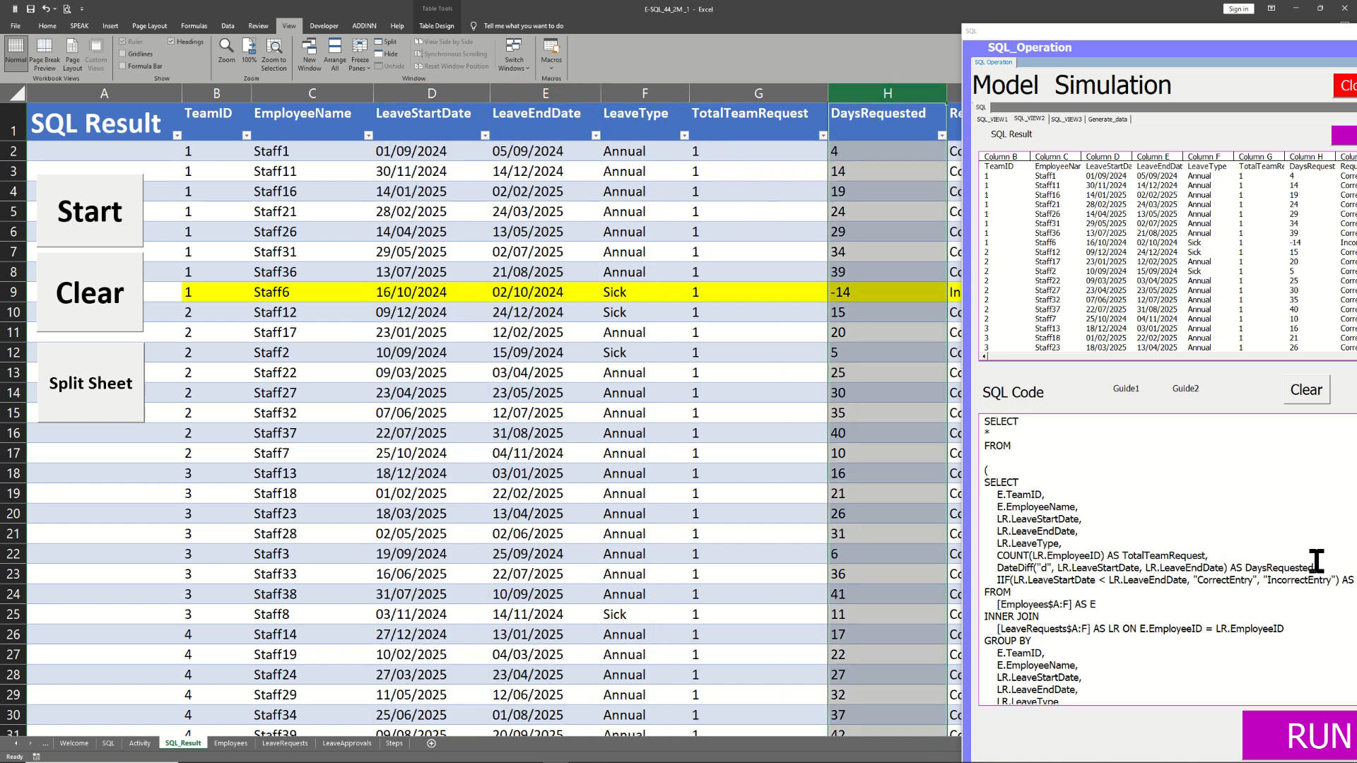
{"action": "left_click_drag", "start_coordinate": [1316, 565], "coordinate": [993, 561]}
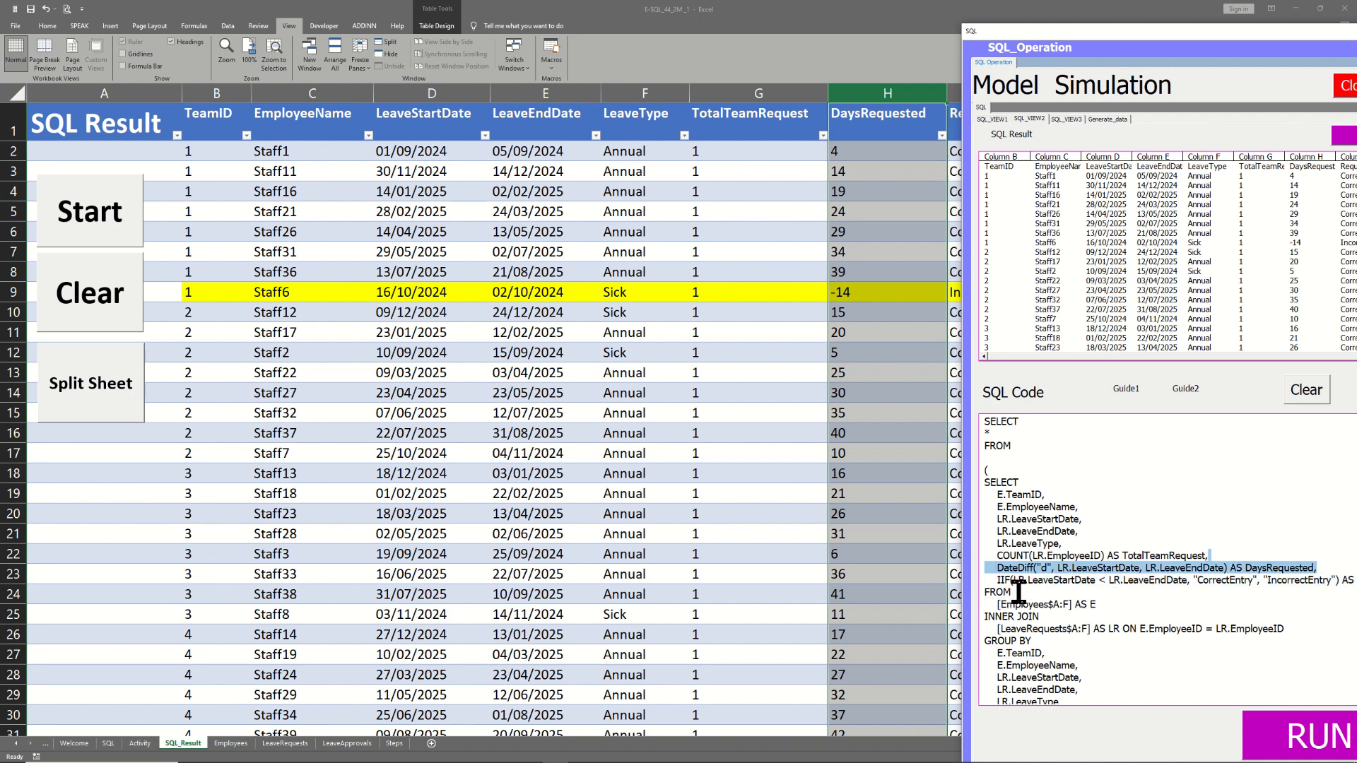
Examine the IIF expression and its "CorrectEntry" result, matching the compared dates with the LeaveStartDate and LeaveEndDate columns on the SQL_Result sheet.
{"action": "left_click", "coordinate": [1018, 590]}
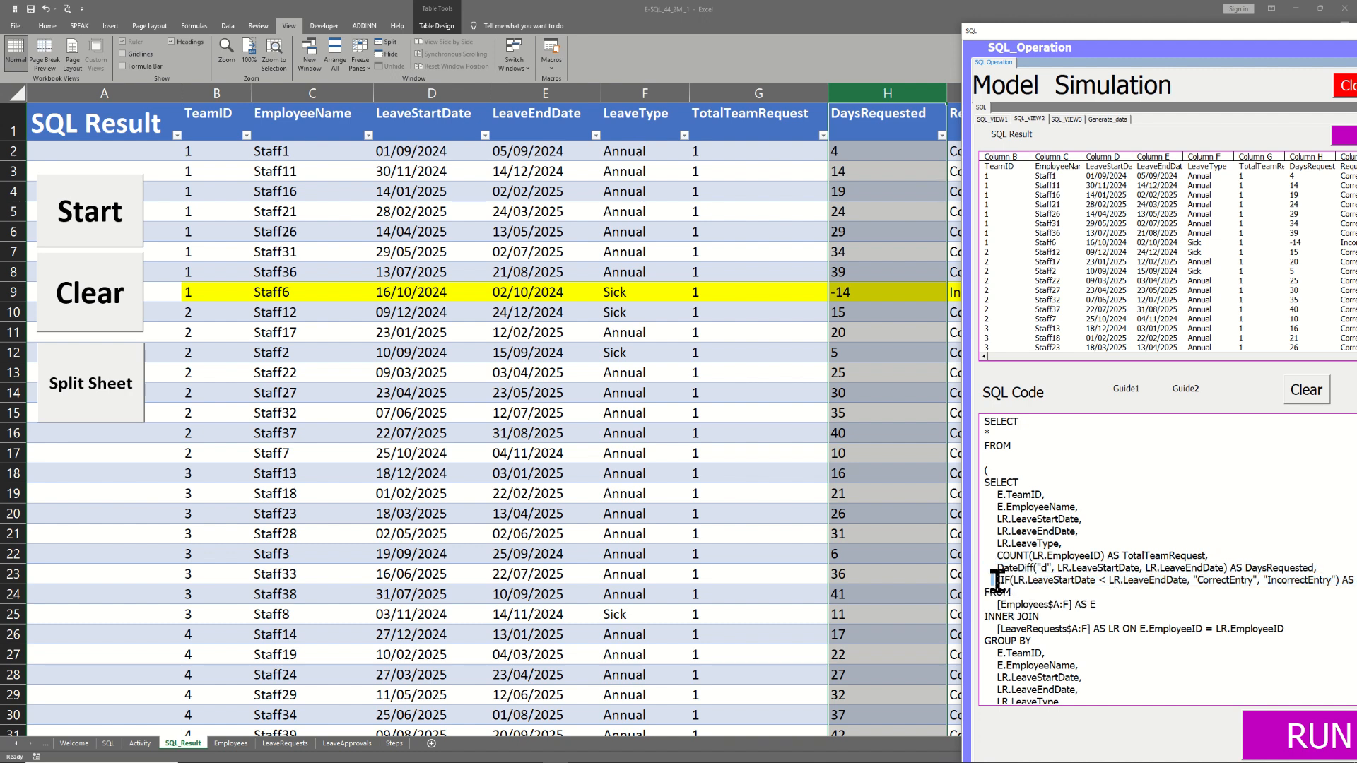
{"action": "left_click_drag", "start_coordinate": [995, 581], "coordinate": [1067, 586]}
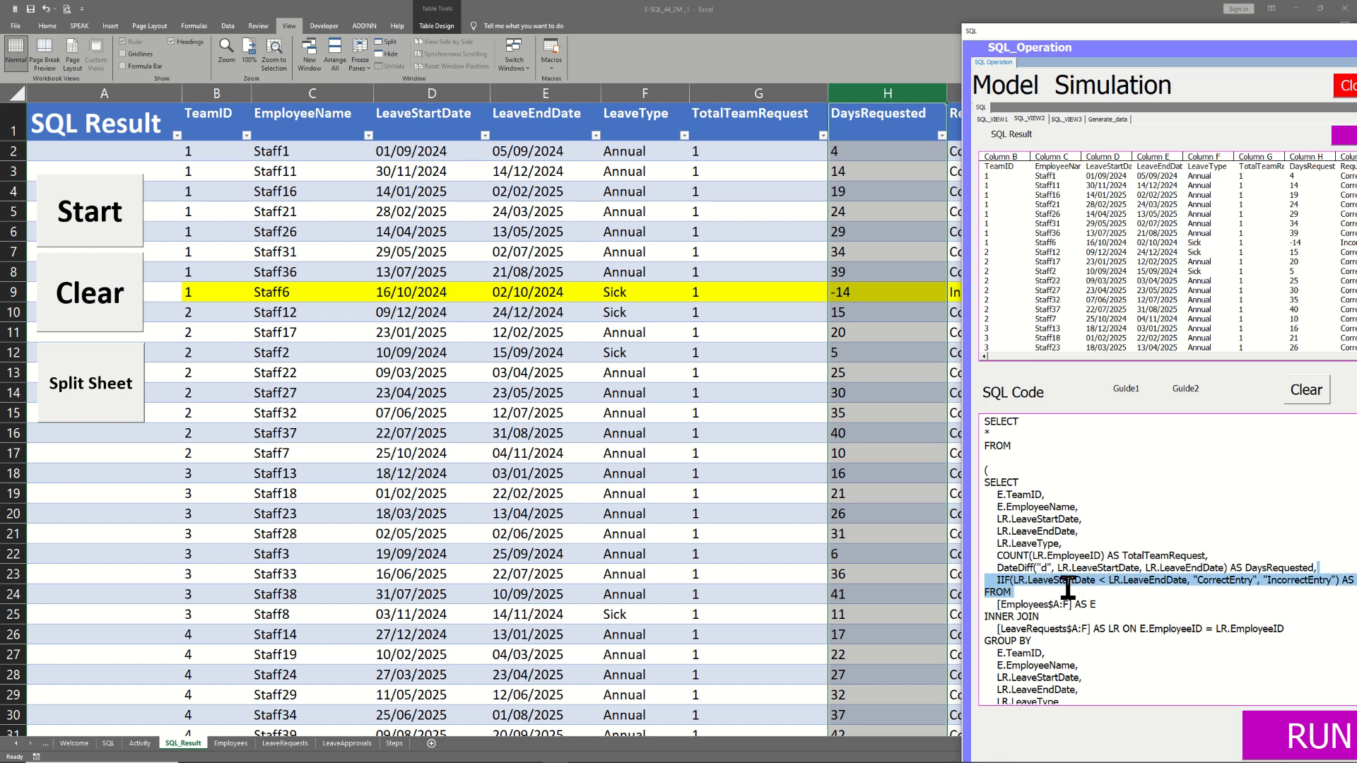
{"action": "left_click", "coordinate": [1061, 587]}
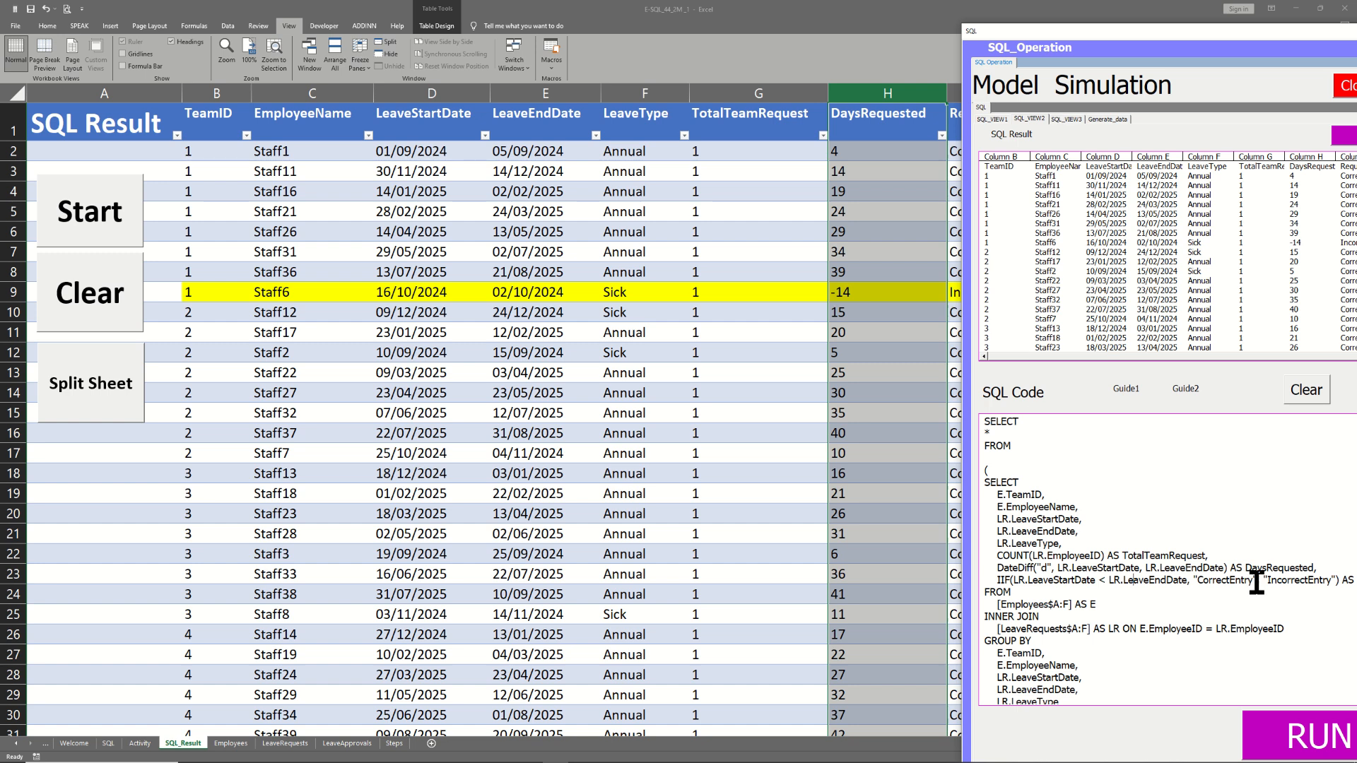
{"action": "left_click", "coordinate": [431, 85]}
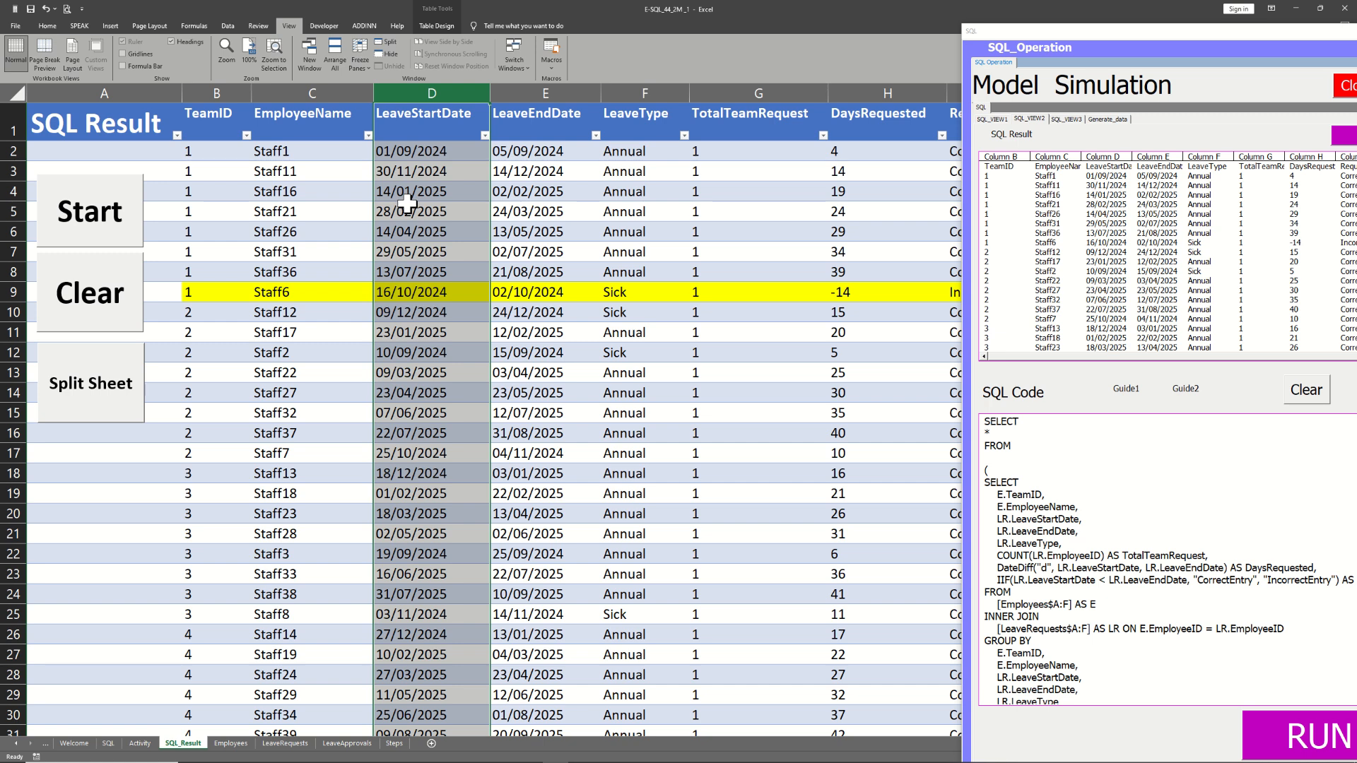
{"action": "left_click", "coordinate": [555, 88]}
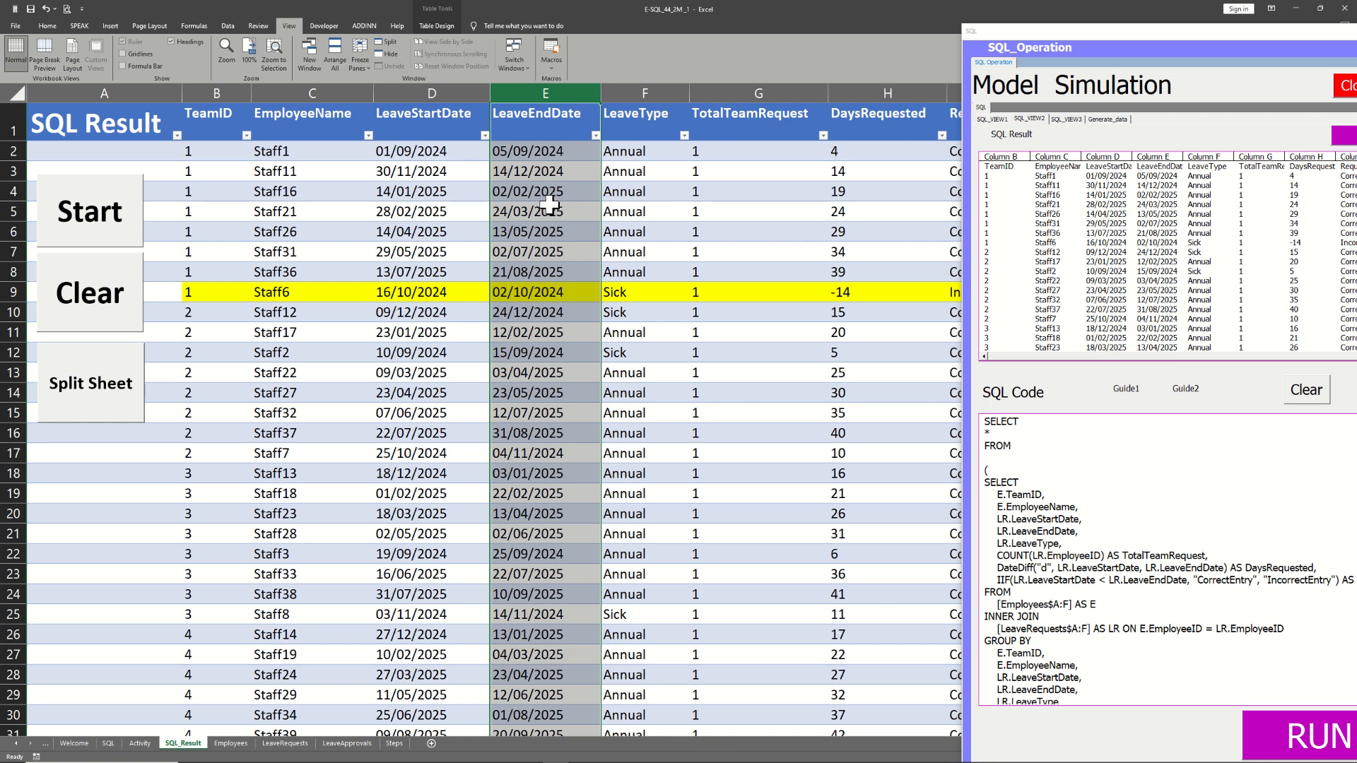
{"action": "left_click_drag", "start_coordinate": [1259, 581], "coordinate": [1198, 581]}
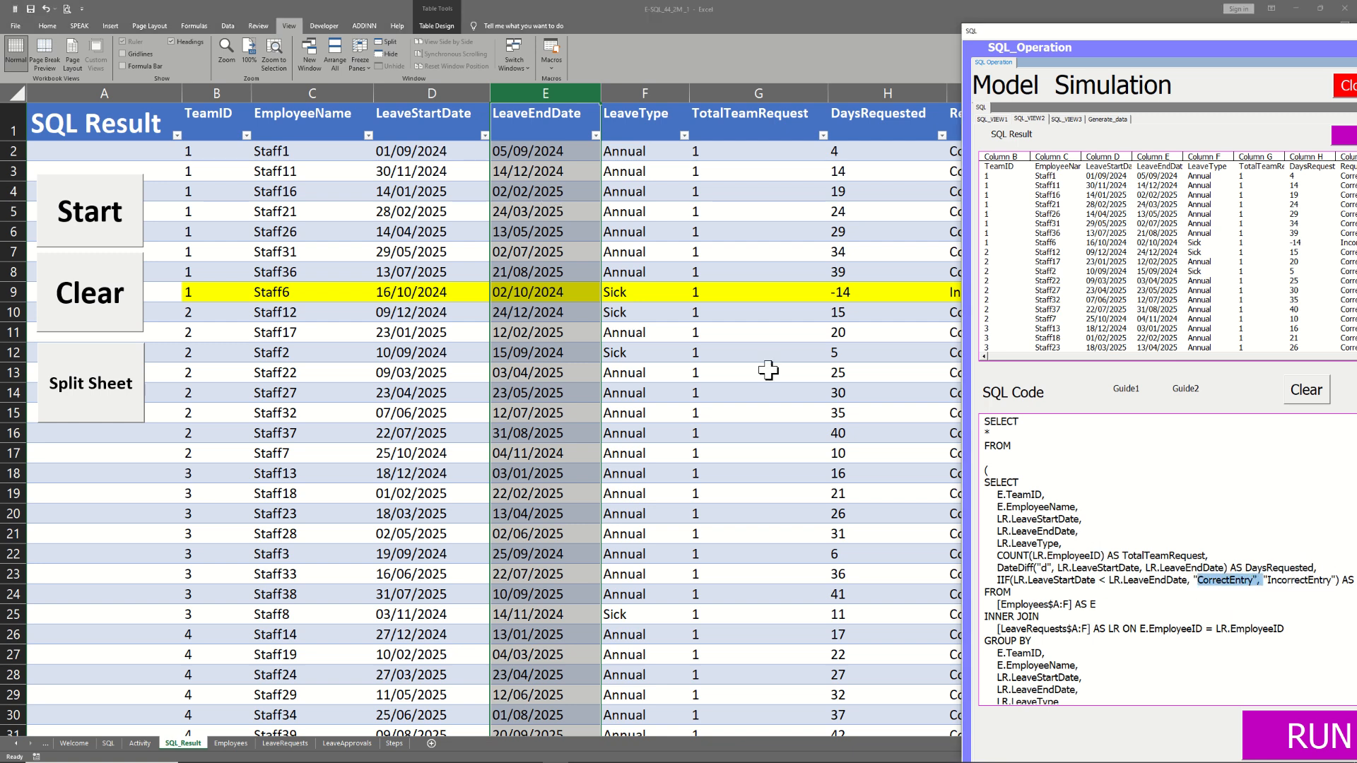
Trace the yellow row 9 across to its RequestCheck1 value on the SQL_Result sheet, moving the SQL form clear of that column.
{"action": "left_click", "coordinate": [604, 286]}
{"action": "left_click_drag", "start_coordinate": [195, 292], "coordinate": [863, 294]}
{"action": "left_click_drag", "start_coordinate": [1074, 43], "coordinate": [1175, 44]}
{"action": "left_click", "coordinate": [1013, 292]}
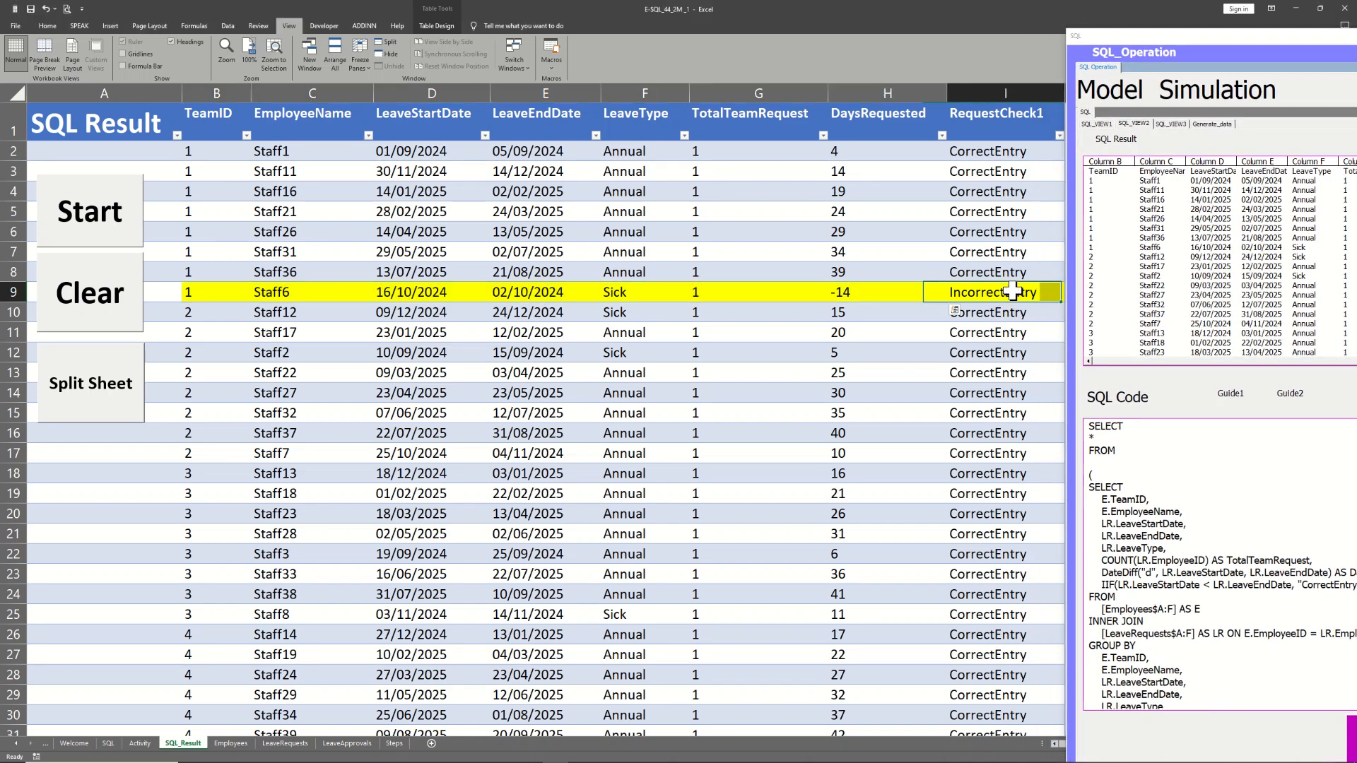
{"action": "left_click_drag", "start_coordinate": [1012, 292], "coordinate": [289, 308]}
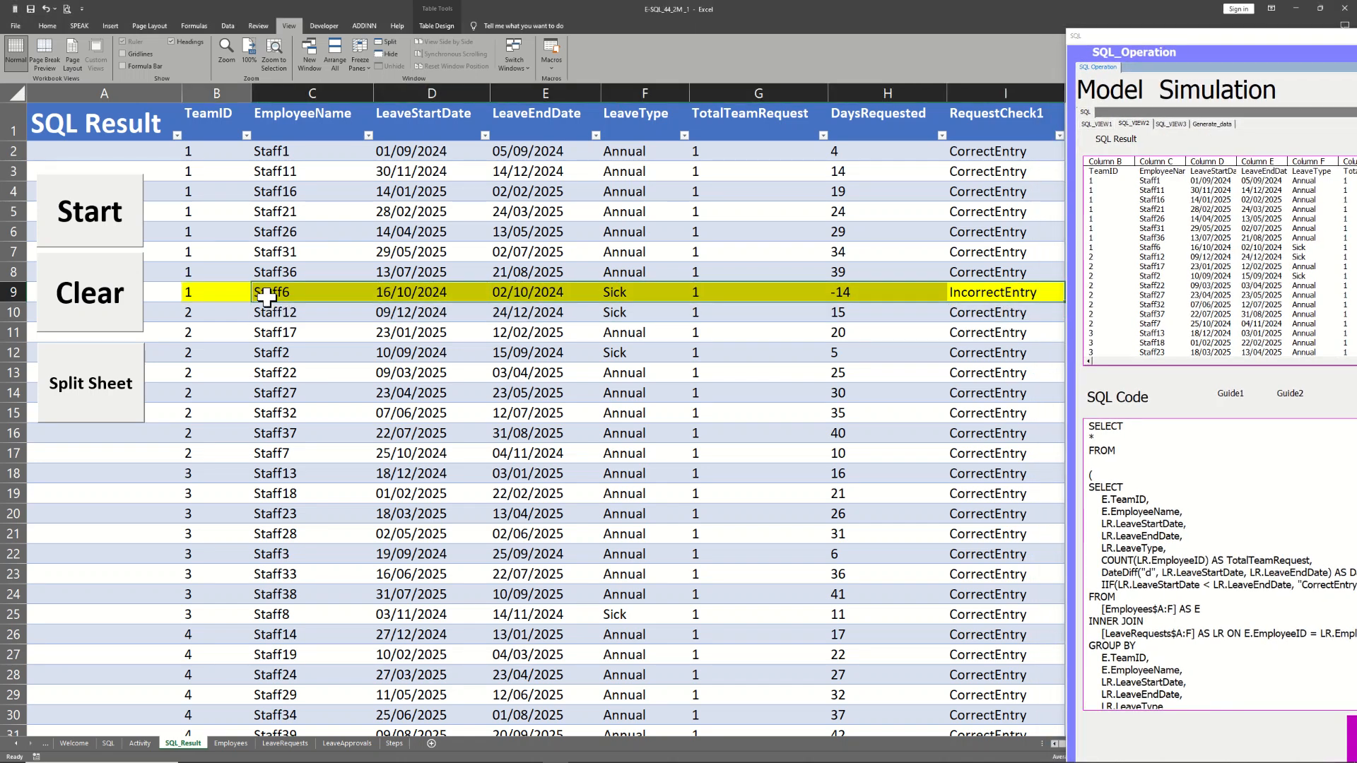
Reposition the SQL form and review the code from the outer SELECT down to the RequestCheck1 expression.
{"action": "left_click_drag", "start_coordinate": [1196, 38], "coordinate": [760, 43]}
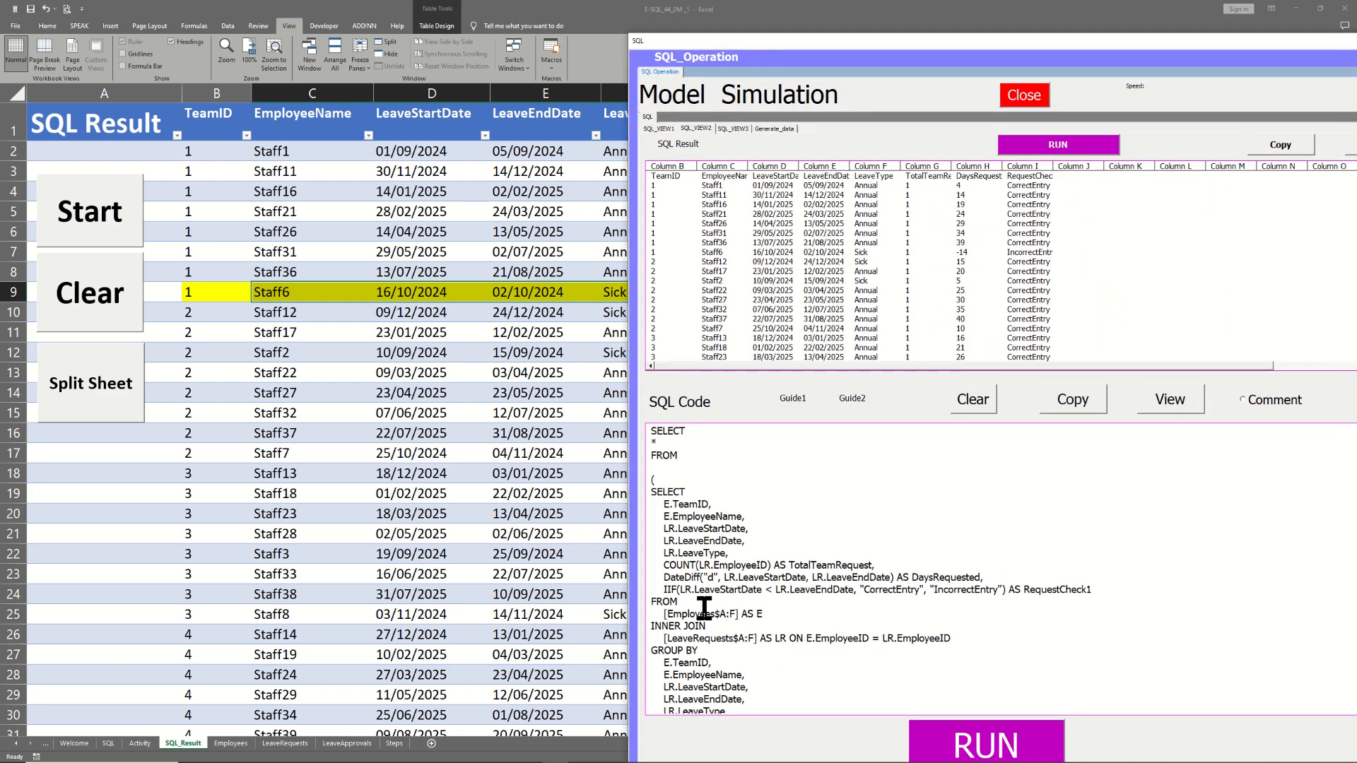
{"action": "left_click_drag", "start_coordinate": [1116, 591], "coordinate": [623, 394]}
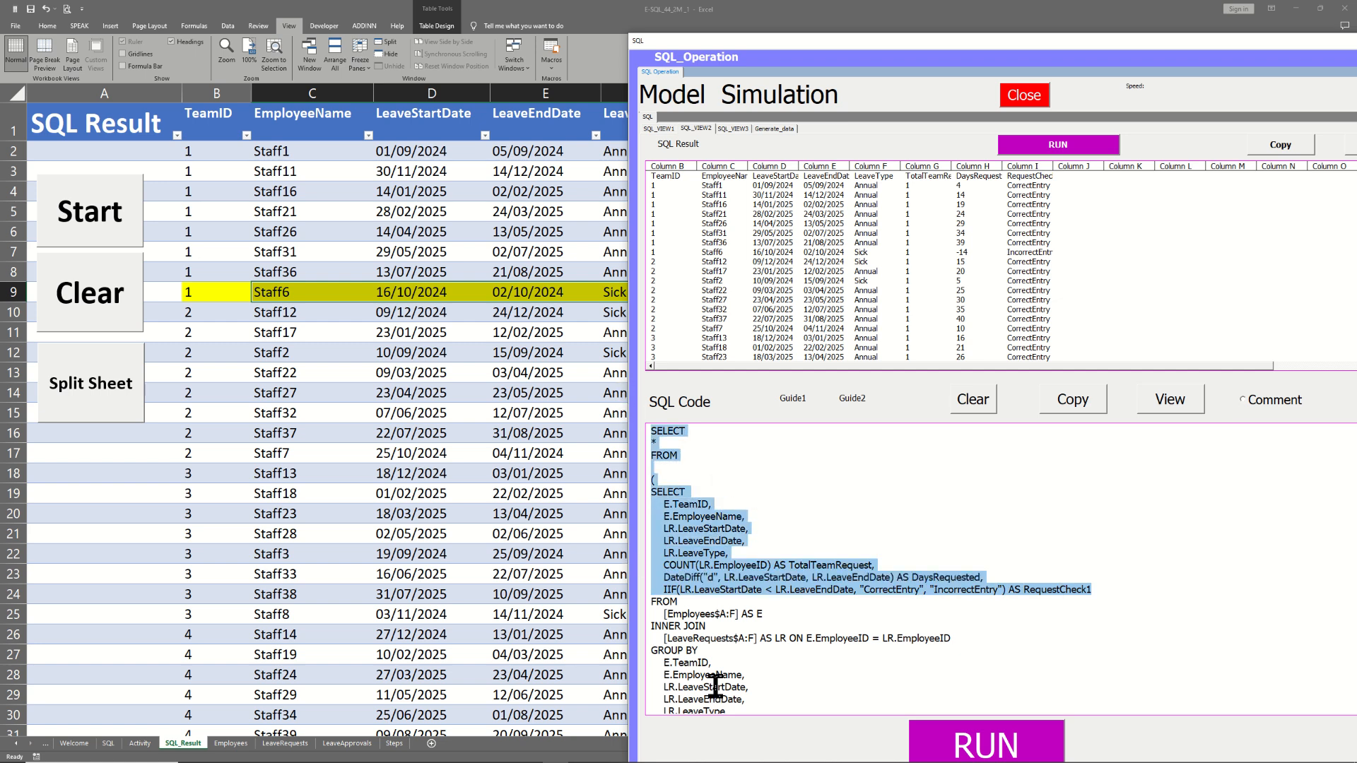
{"action": "left_click", "coordinate": [715, 638]}
Match the [Employees$A:F] source and its alias E in the FROM clause with the Employees sheet, moving the SQL form aside.
{"action": "left_click_drag", "start_coordinate": [777, 612], "coordinate": [648, 615]}
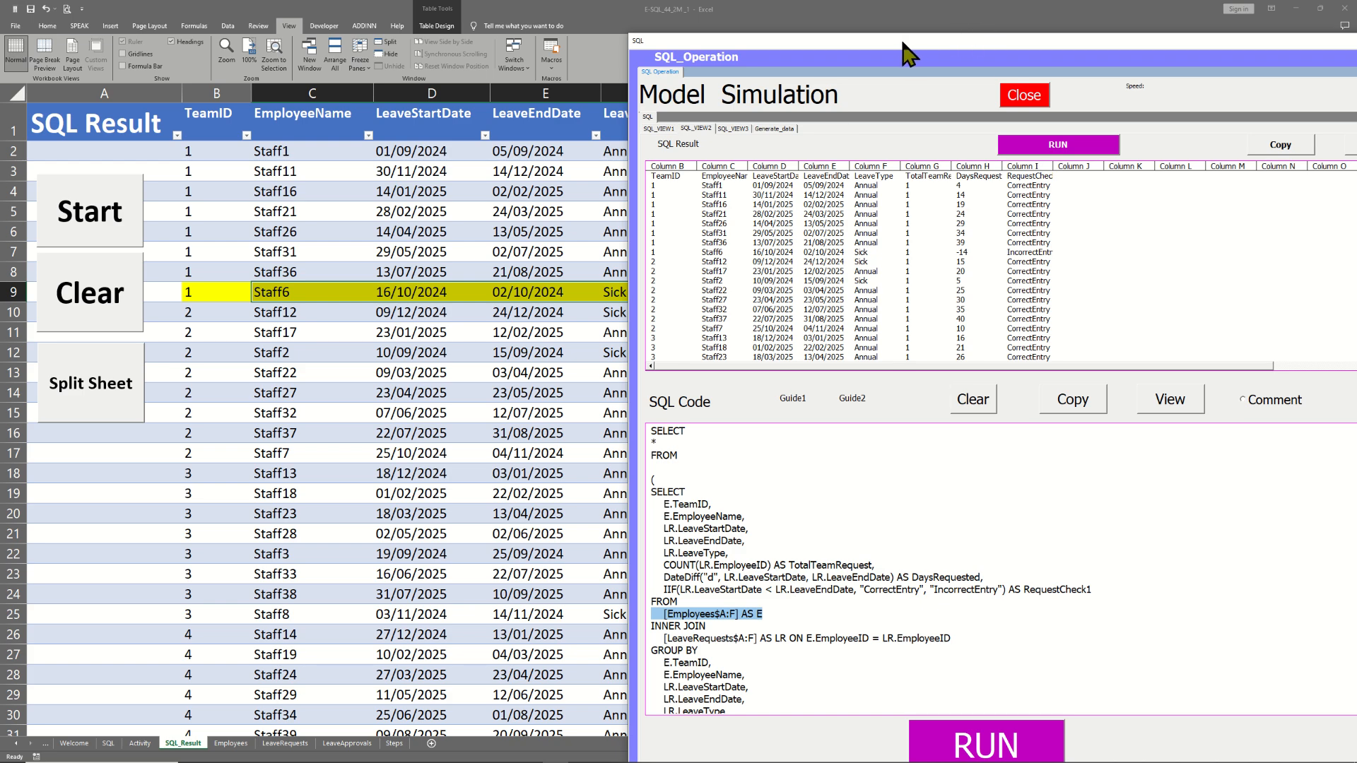
{"action": "left_click_drag", "start_coordinate": [908, 53], "coordinate": [1179, 45]}
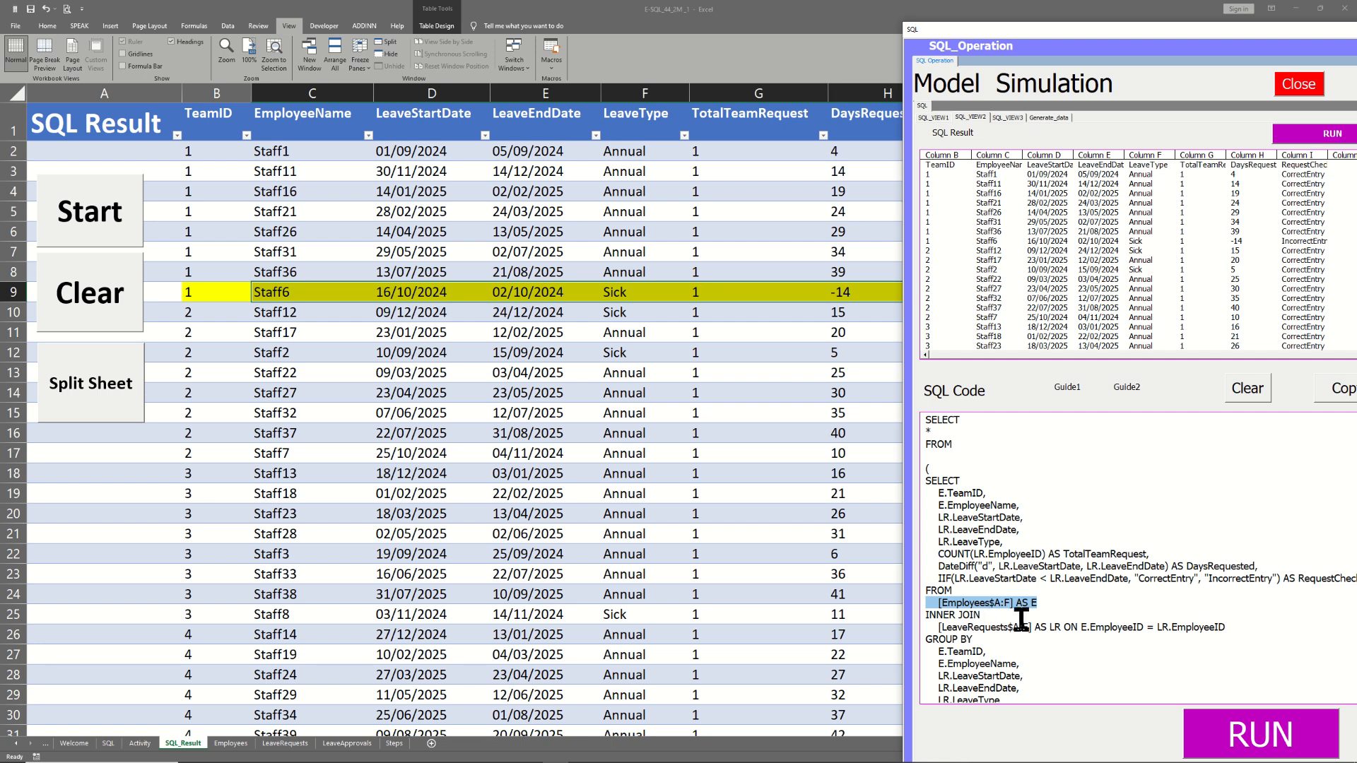
{"action": "left_click", "coordinate": [232, 743]}
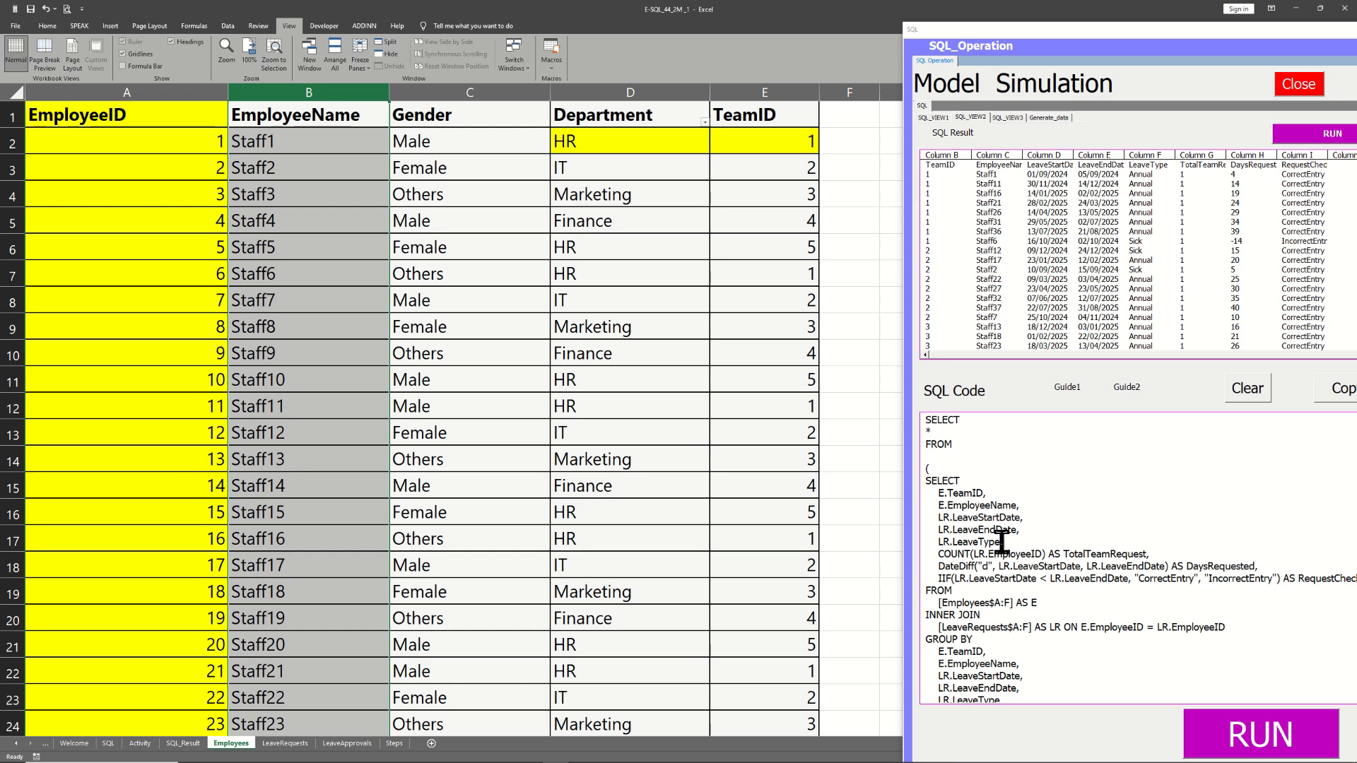
{"action": "left_click", "coordinate": [1036, 604]}
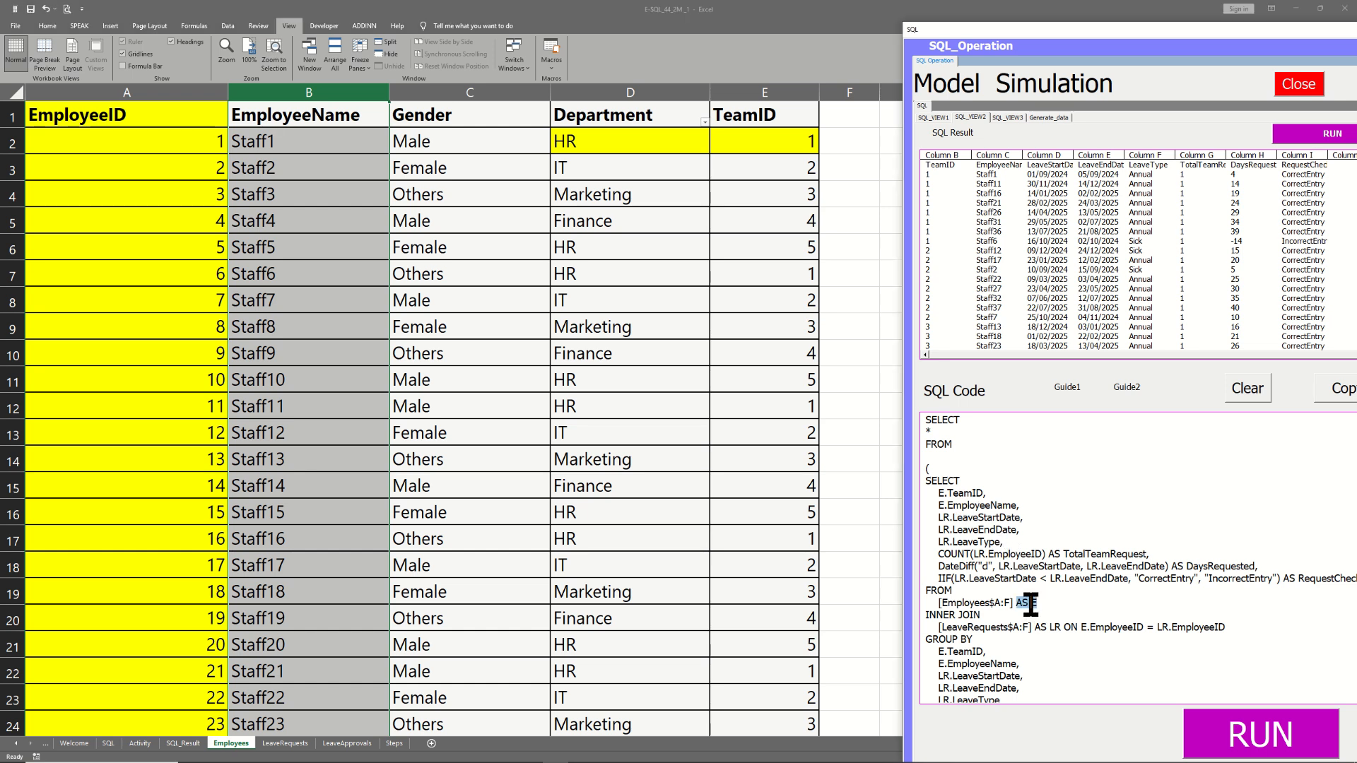
{"action": "left_click_drag", "start_coordinate": [1031, 605], "coordinate": [1038, 604]}
{"action": "left_click", "coordinate": [1037, 604]}
Examine the INNER JOIN on EmployeeID and match it with the EmployeeID columns of the Employees and LeaveRequests sheets.
{"action": "left_click_drag", "start_coordinate": [931, 626], "coordinate": [1216, 627]}
{"action": "left_click", "coordinate": [1082, 640]}
{"action": "left_click", "coordinate": [158, 88]}
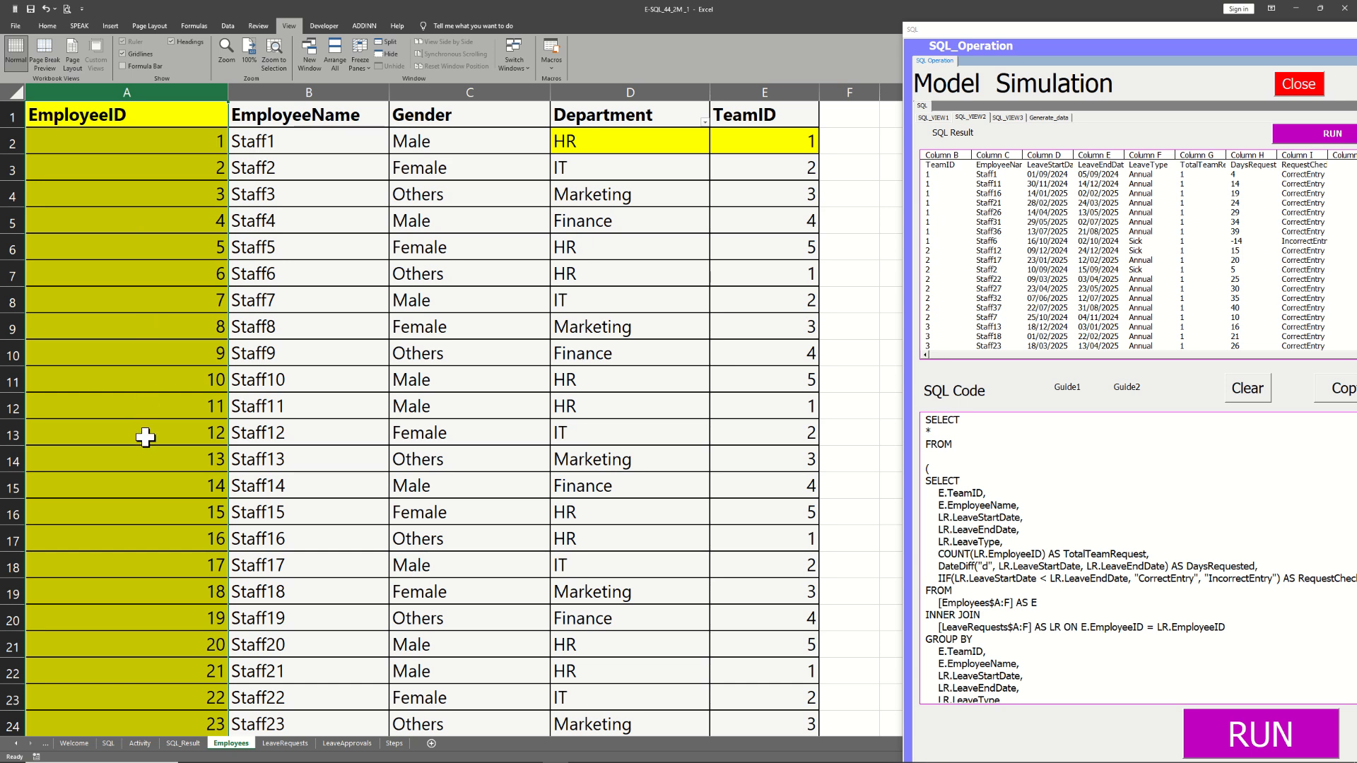
{"action": "left_click", "coordinate": [285, 742]}
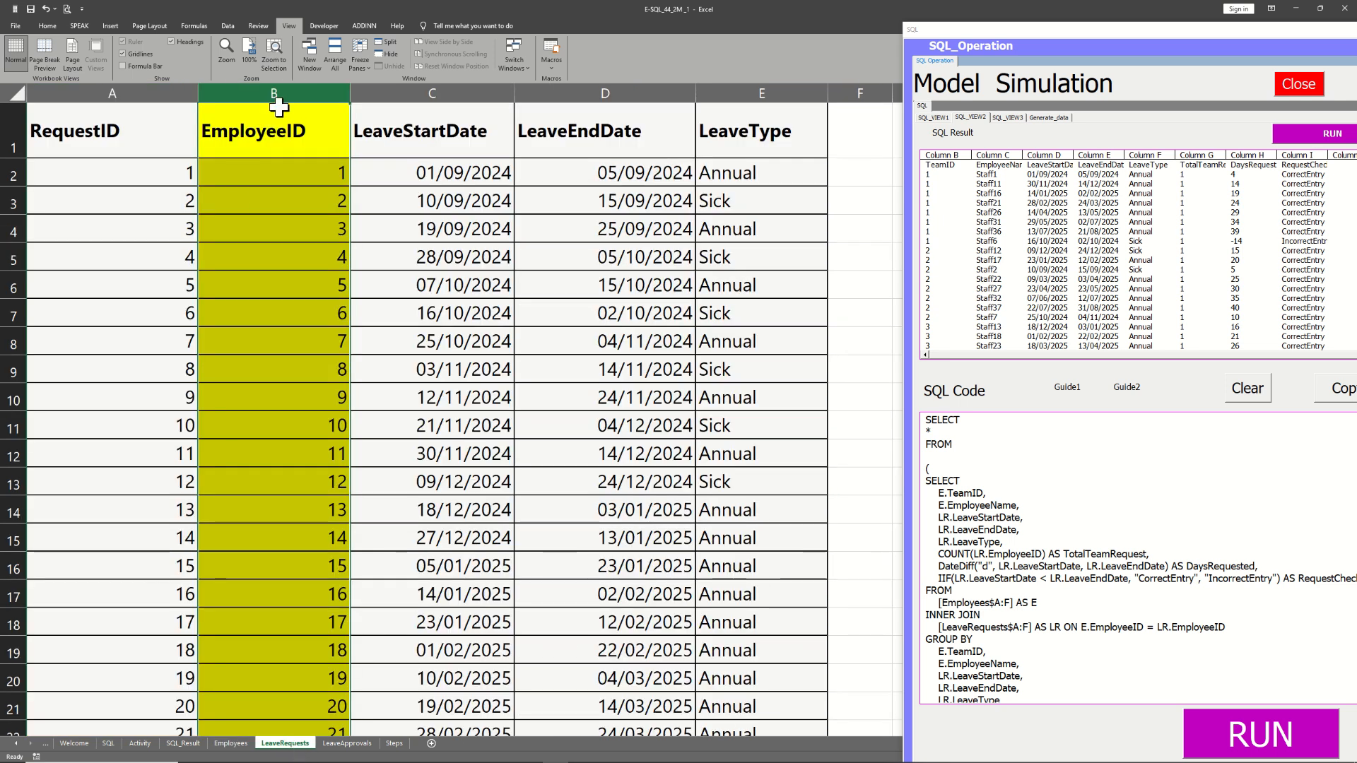
Examine the overlap of the Employees and LeaveRequests circles on the Steps sheet, moving the SQL form off the diagram and back.
{"action": "left_click", "coordinate": [394, 743]}
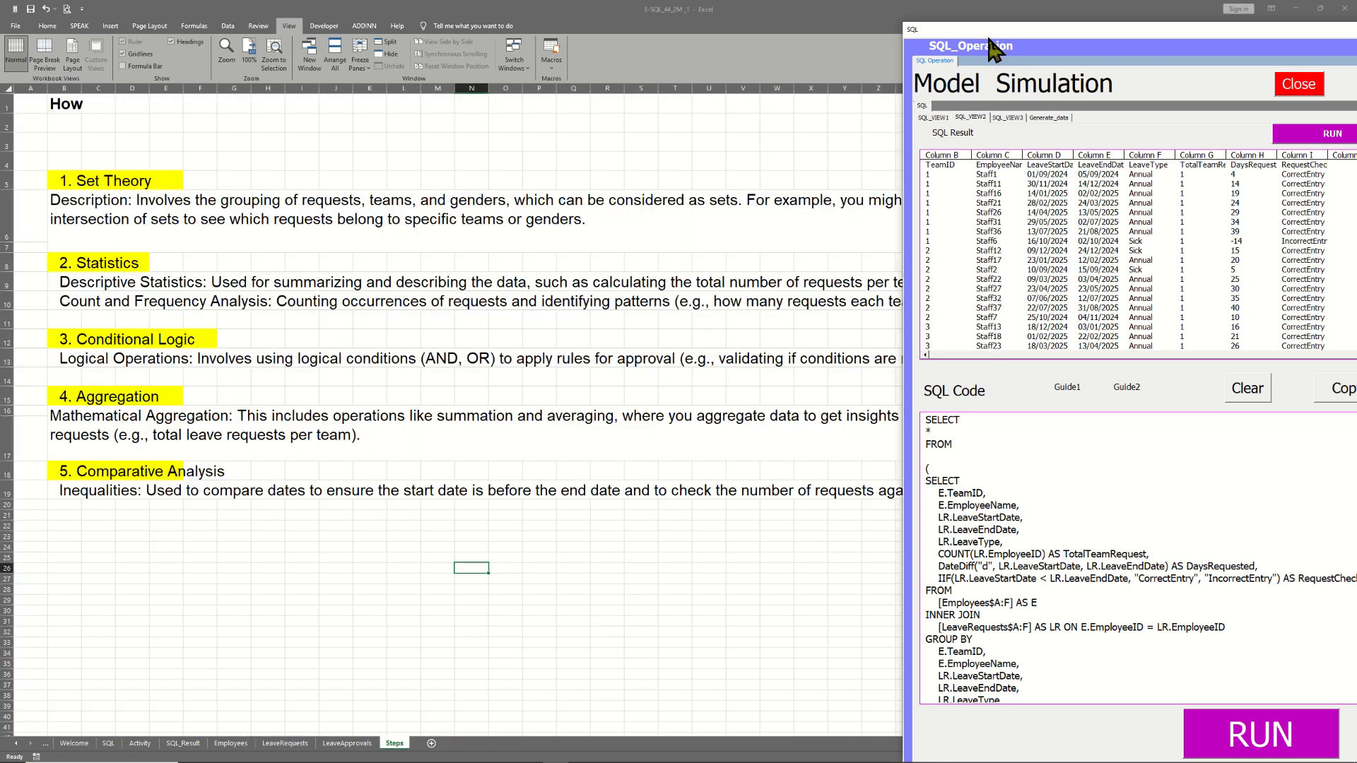
{"action": "left_click_drag", "start_coordinate": [976, 58], "coordinate": [768, 398]}
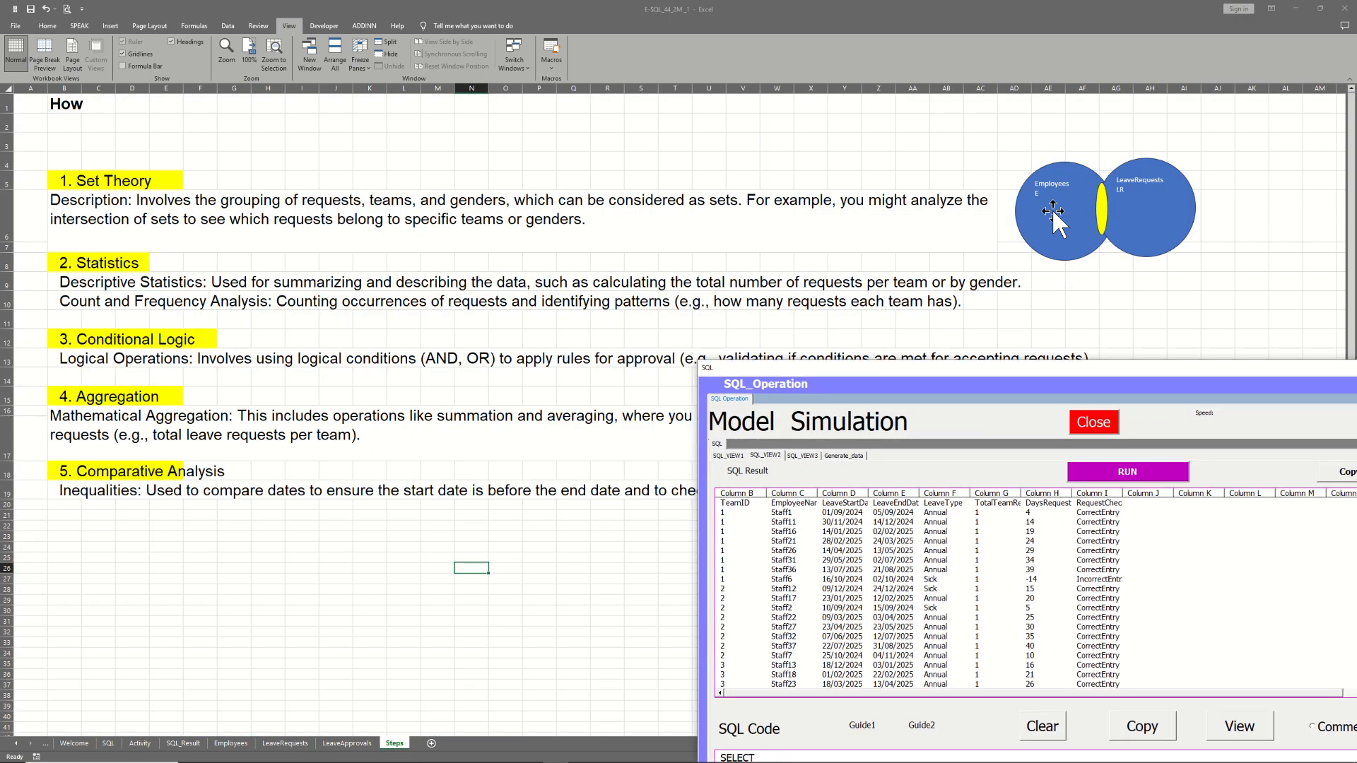
{"action": "left_click", "coordinate": [1102, 206]}
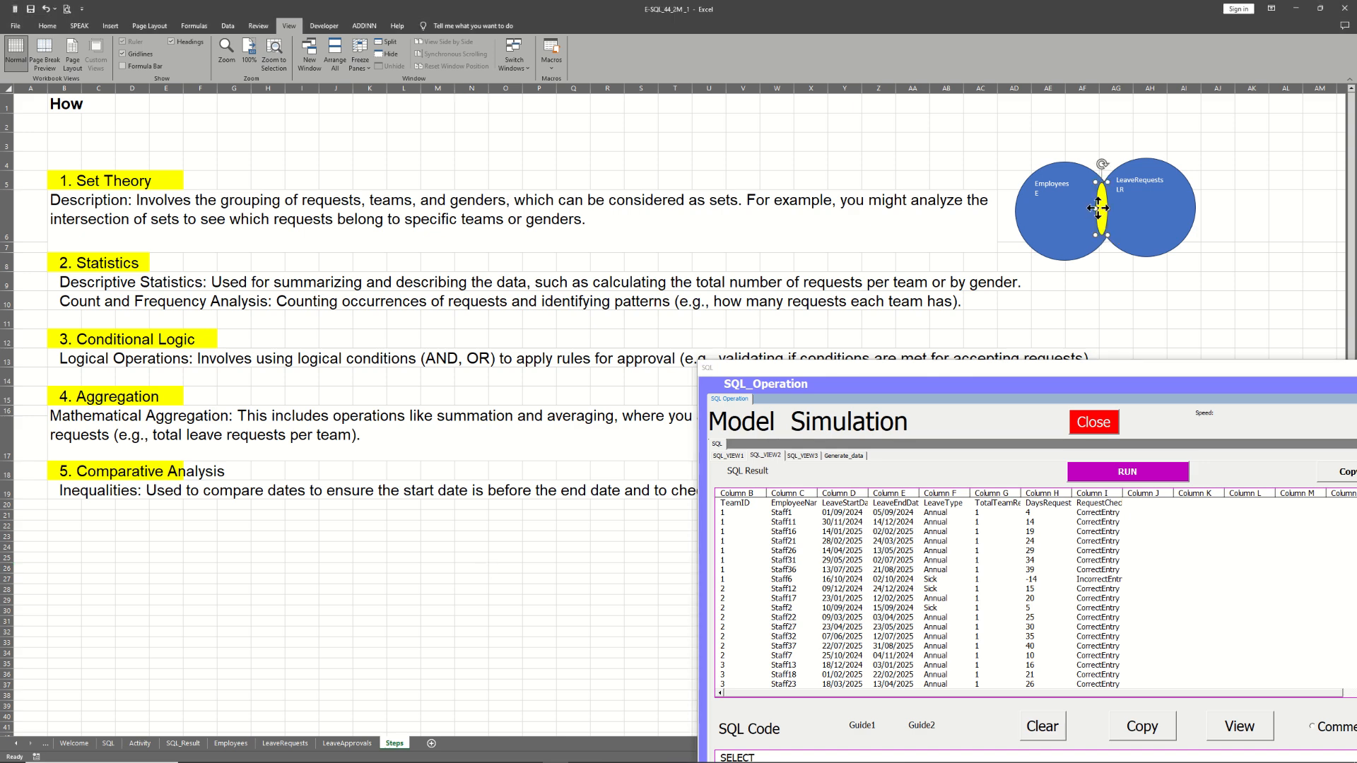
{"action": "left_click_drag", "start_coordinate": [1041, 368], "coordinate": [1103, 13]}
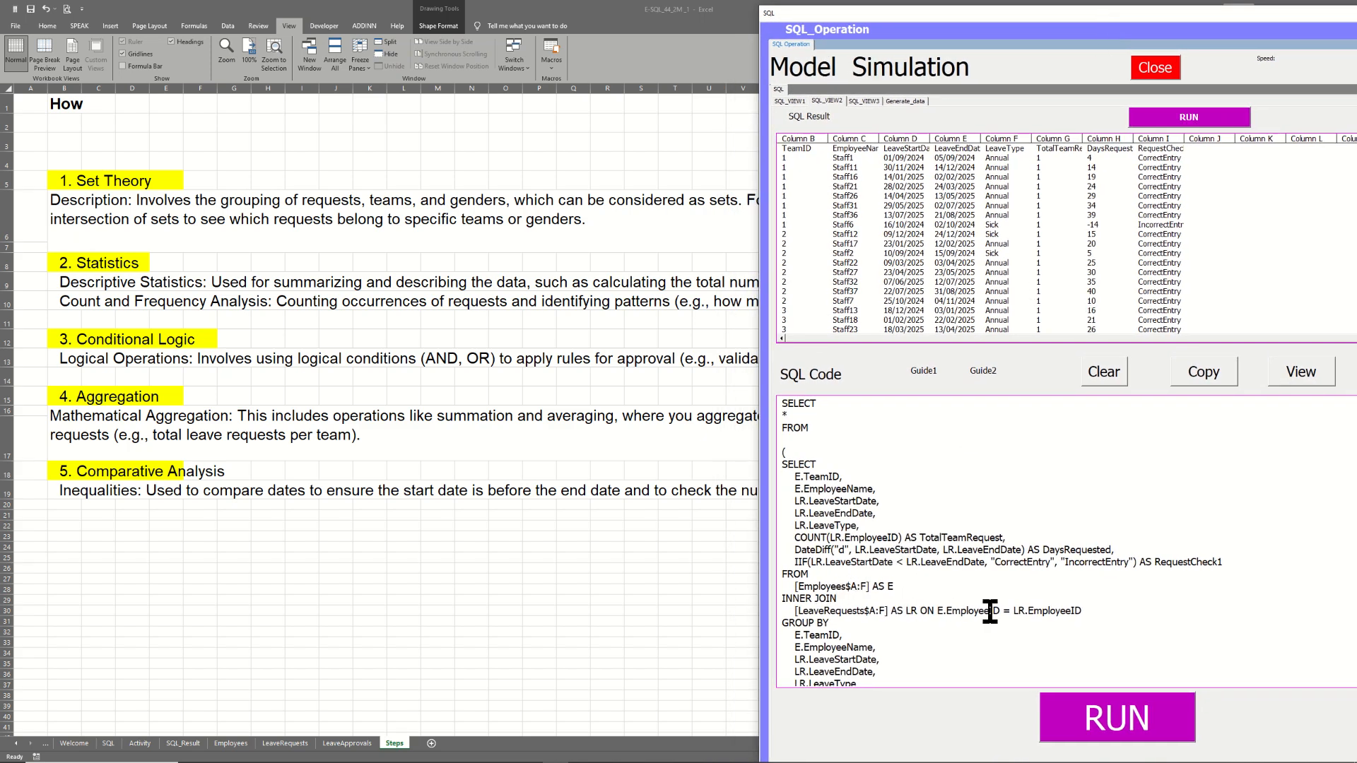
Review the inner query down to its GROUP BY clause and match E.TeamID with the TeamID column on the SQL_Result sheet.
{"action": "left_click_drag", "start_coordinate": [1081, 610], "coordinate": [767, 466]}
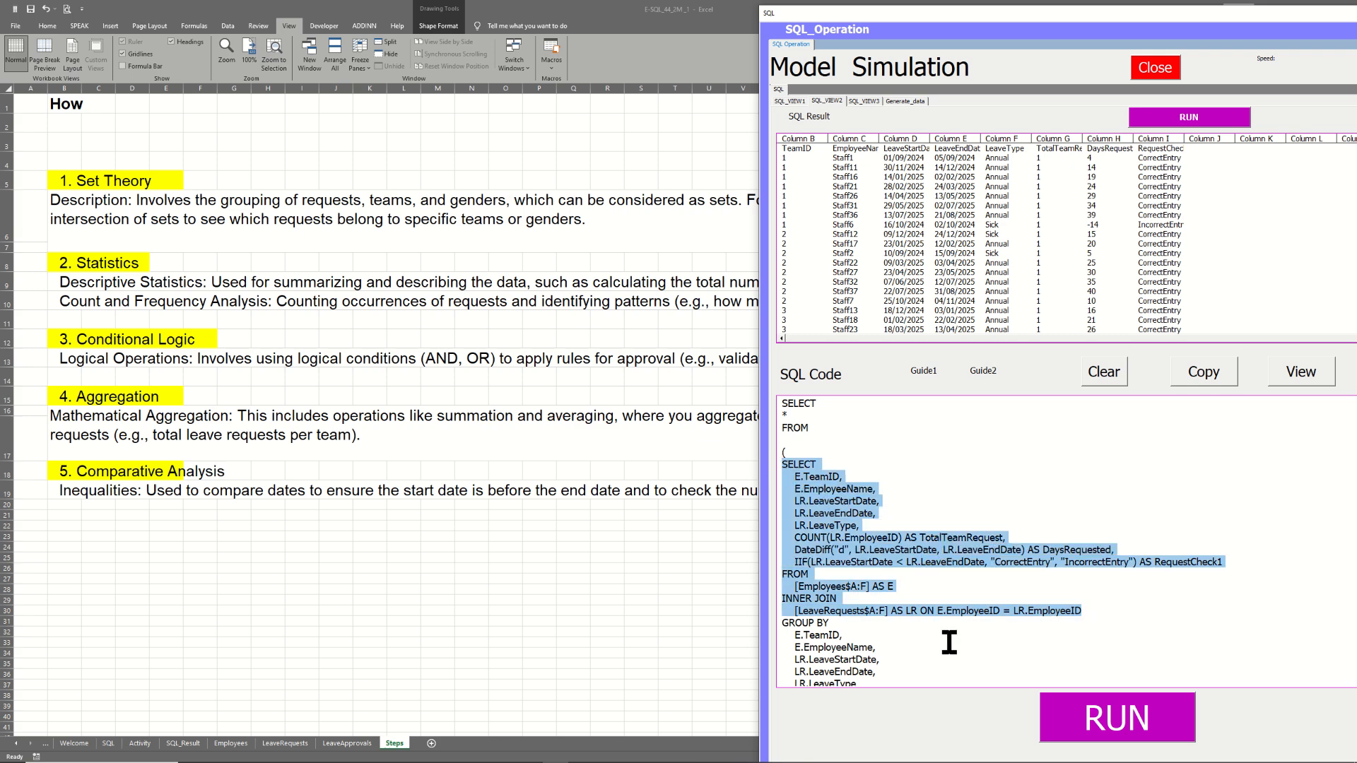
{"action": "left_click_drag", "start_coordinate": [874, 648], "coordinate": [869, 690]}
{"action": "left_click", "coordinate": [823, 564]}
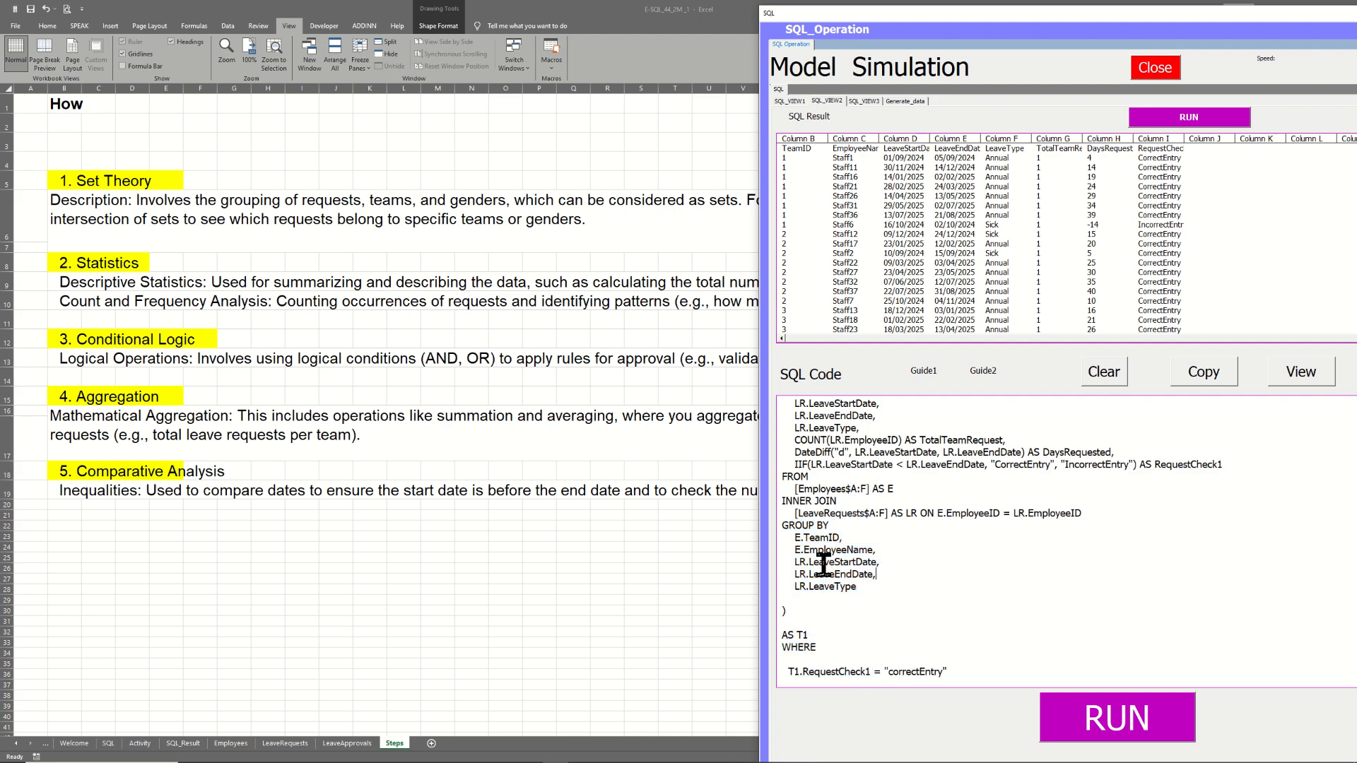
{"action": "left_click_drag", "start_coordinate": [851, 541], "coordinate": [787, 536]}
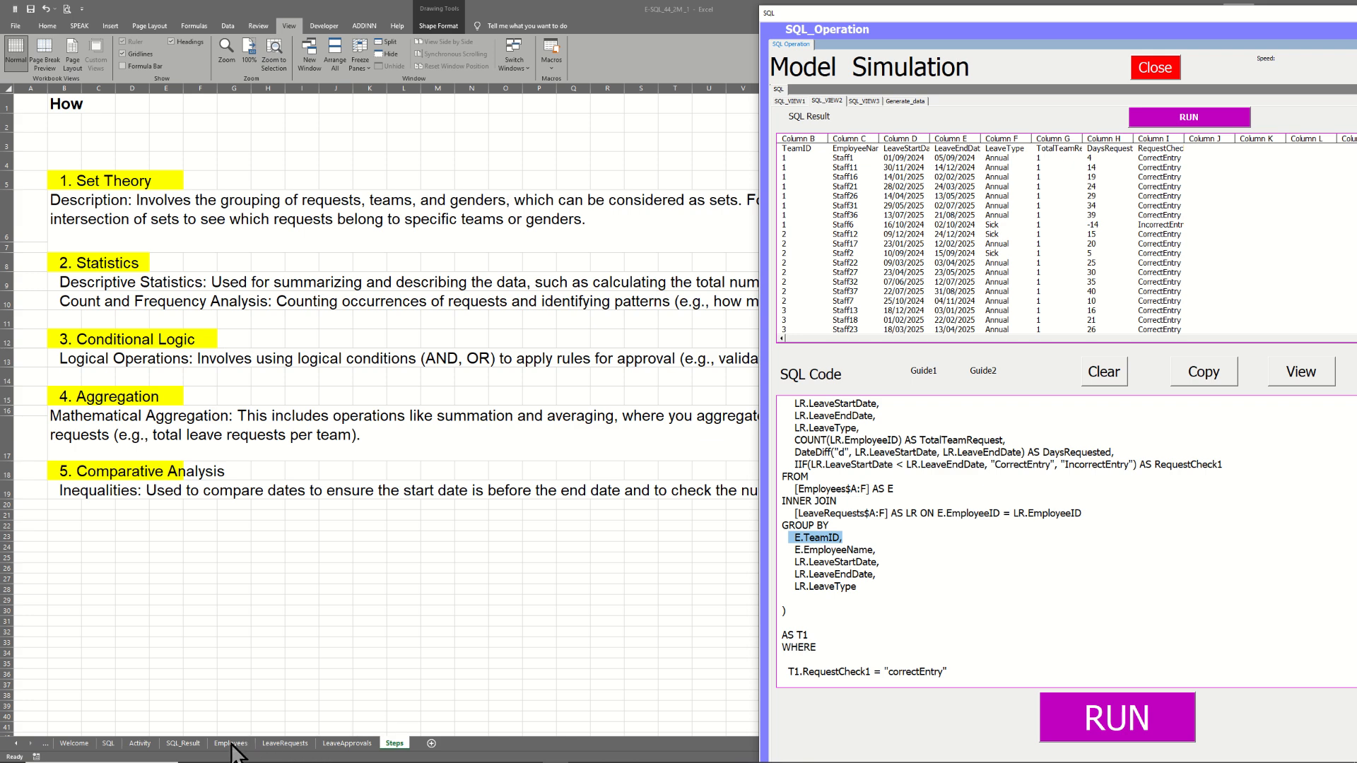
{"action": "left_click", "coordinate": [185, 743]}
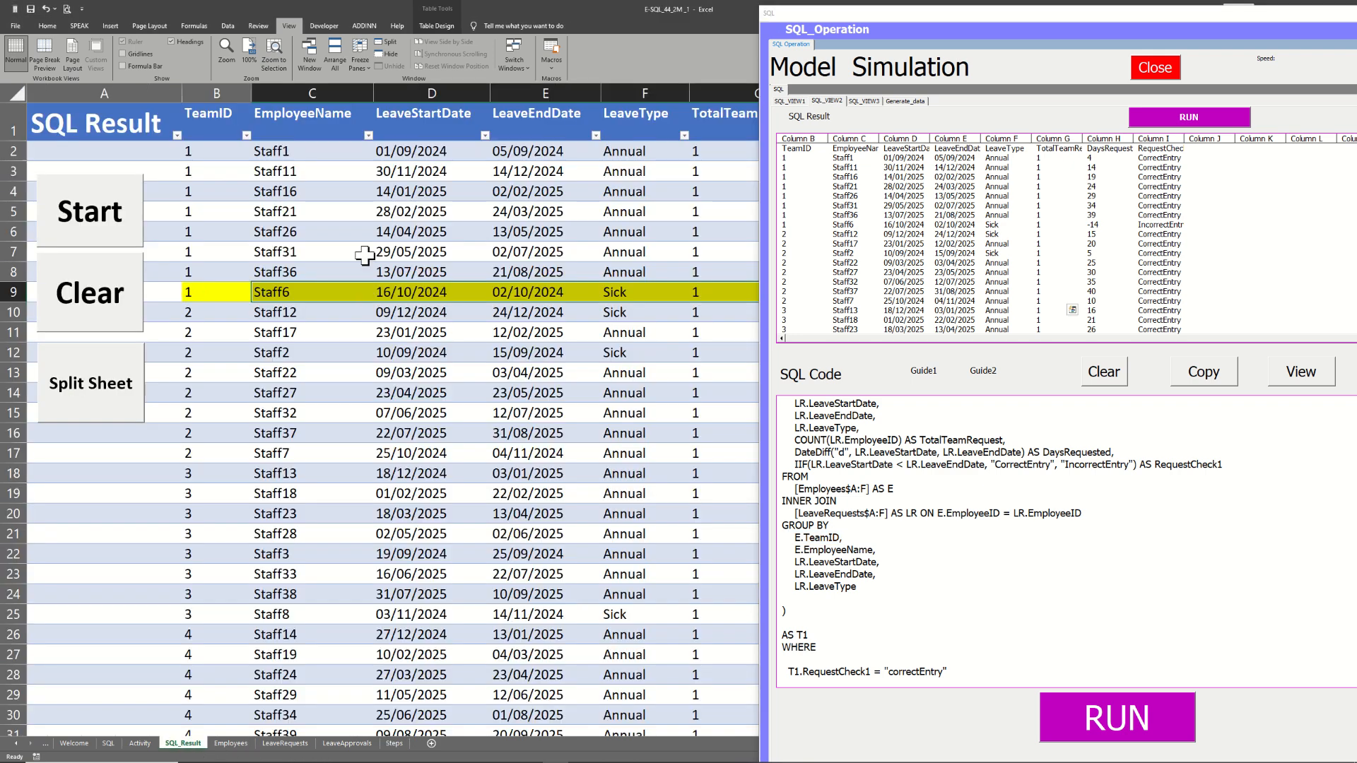
{"action": "left_click", "coordinate": [206, 94]}
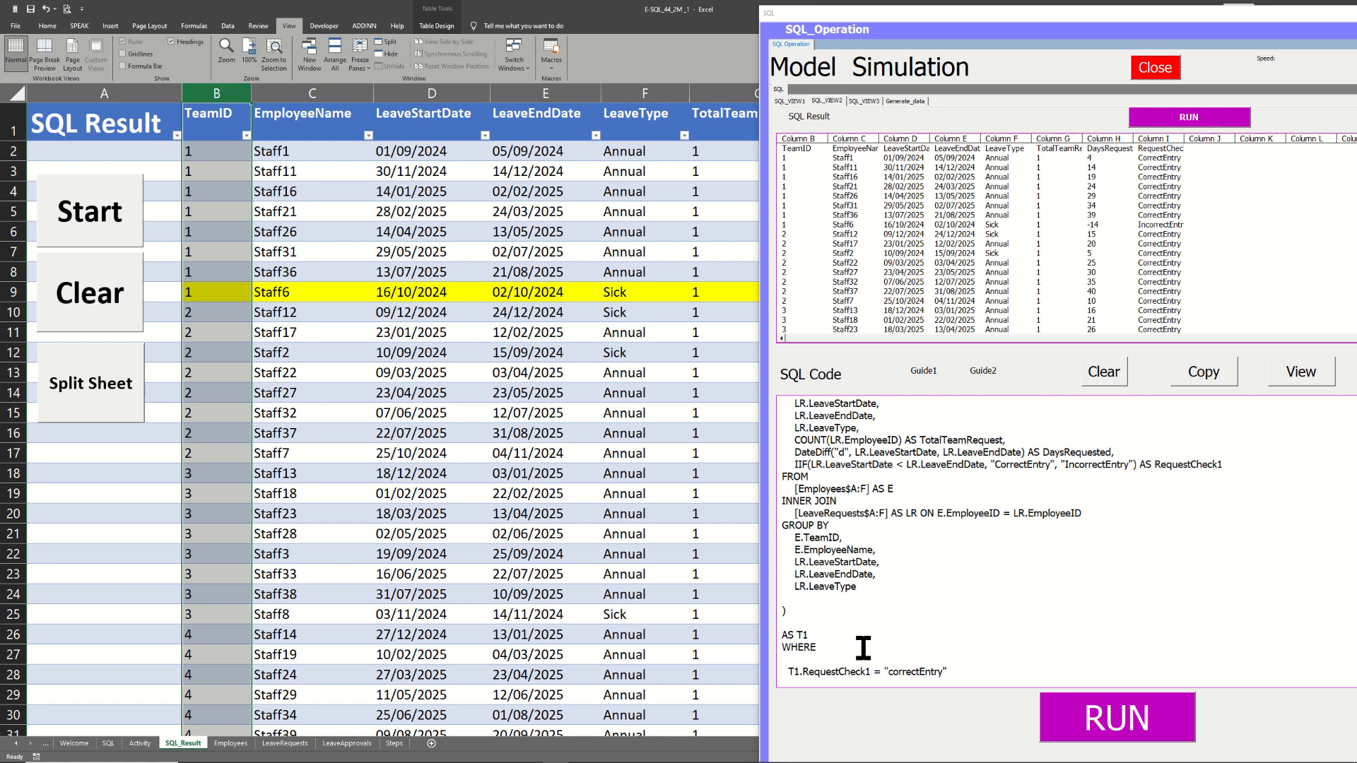
Examine the EmployeeName and LR.LeaveType fields of the GROUP BY clause.
{"action": "left_click_drag", "start_coordinate": [877, 550], "coordinate": [804, 550]}
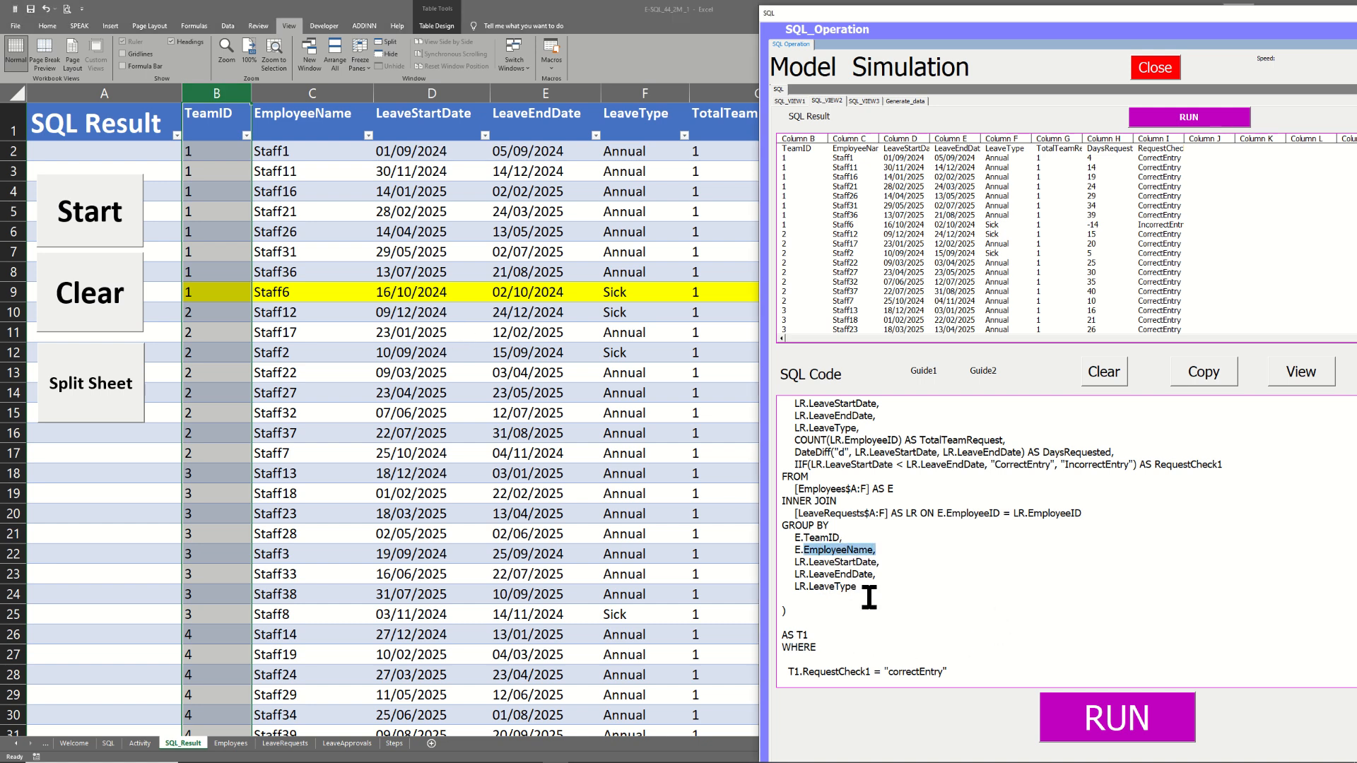
{"action": "left_click_drag", "start_coordinate": [868, 588], "coordinate": [778, 581]}
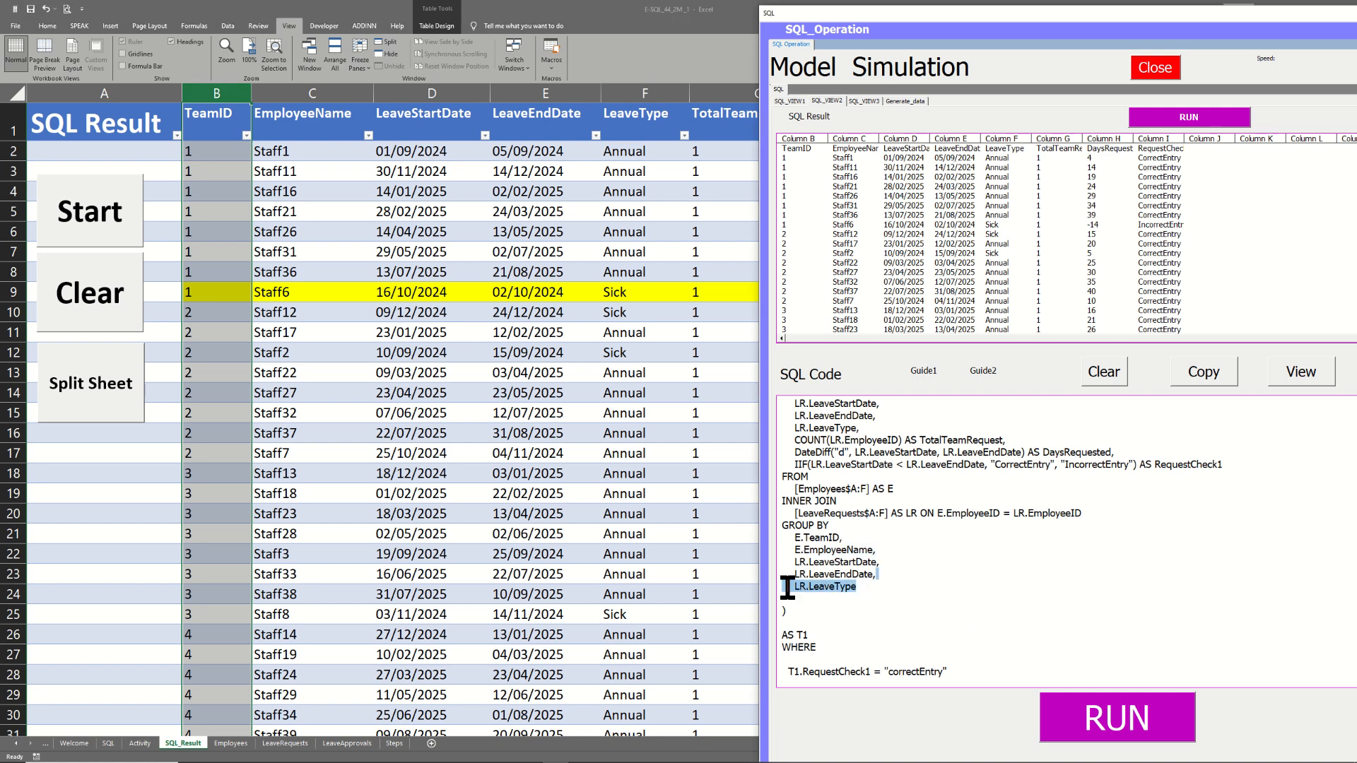
{"action": "left_click", "coordinate": [850, 596]}
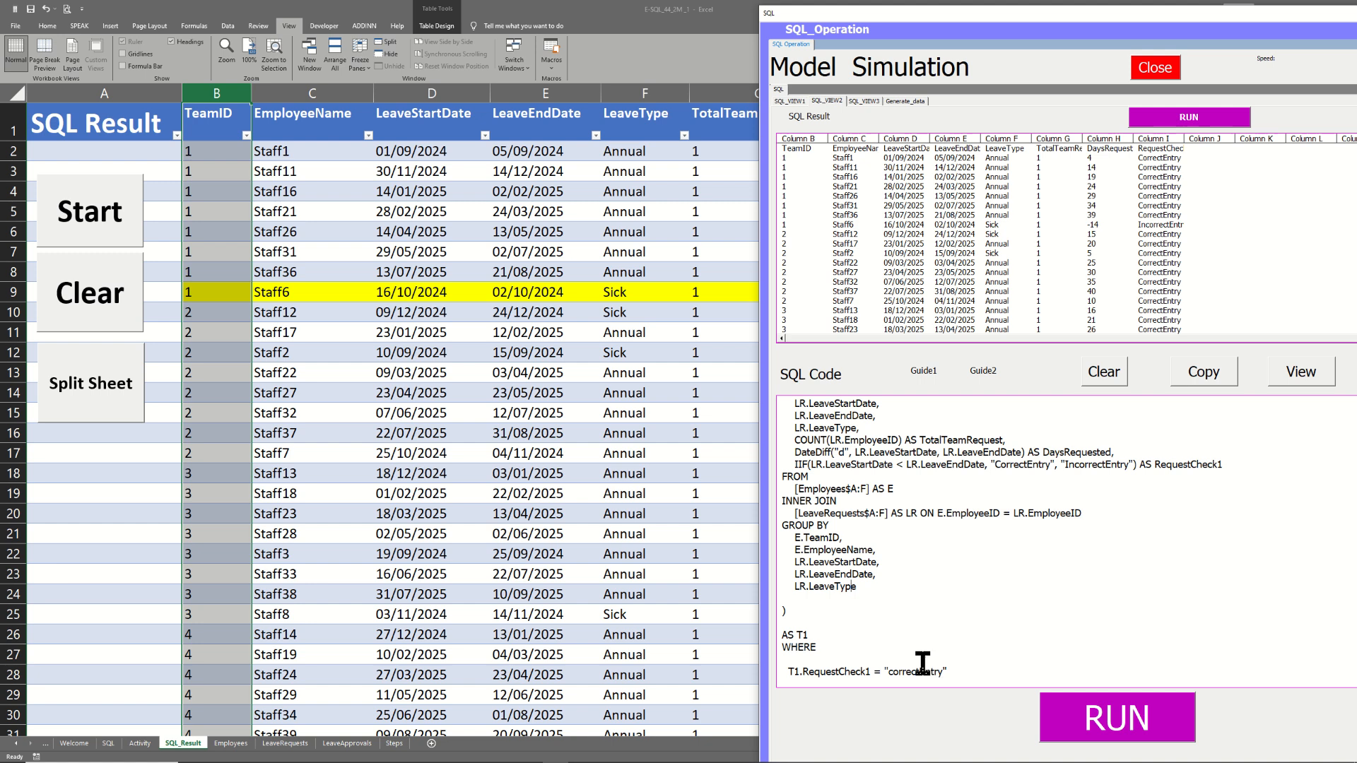
Review the whole inner query from SELECT to LR.LeaveType, and the outer SELECT * FROM that encloses it.
{"action": "left_click_drag", "start_coordinate": [877, 594], "coordinate": [777, 453]}
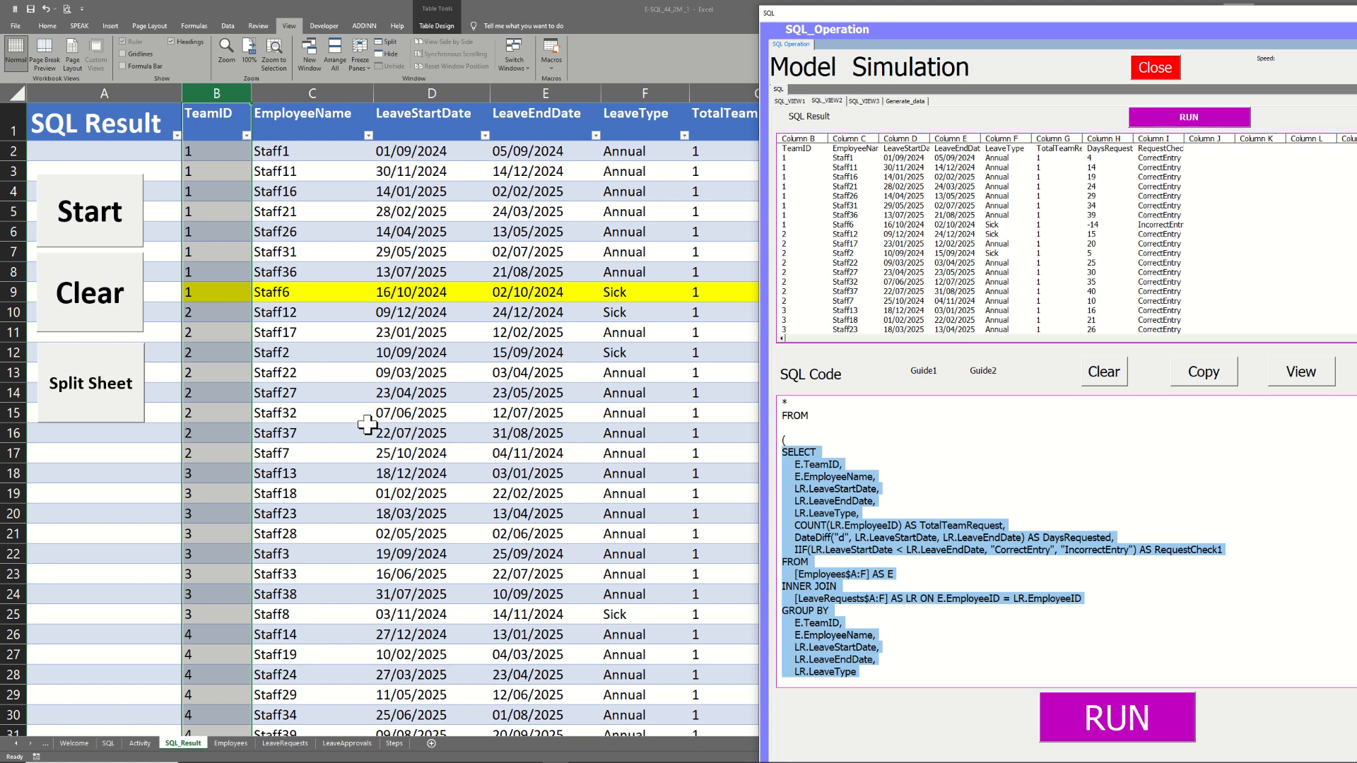
{"action": "left_click", "coordinate": [933, 447]}
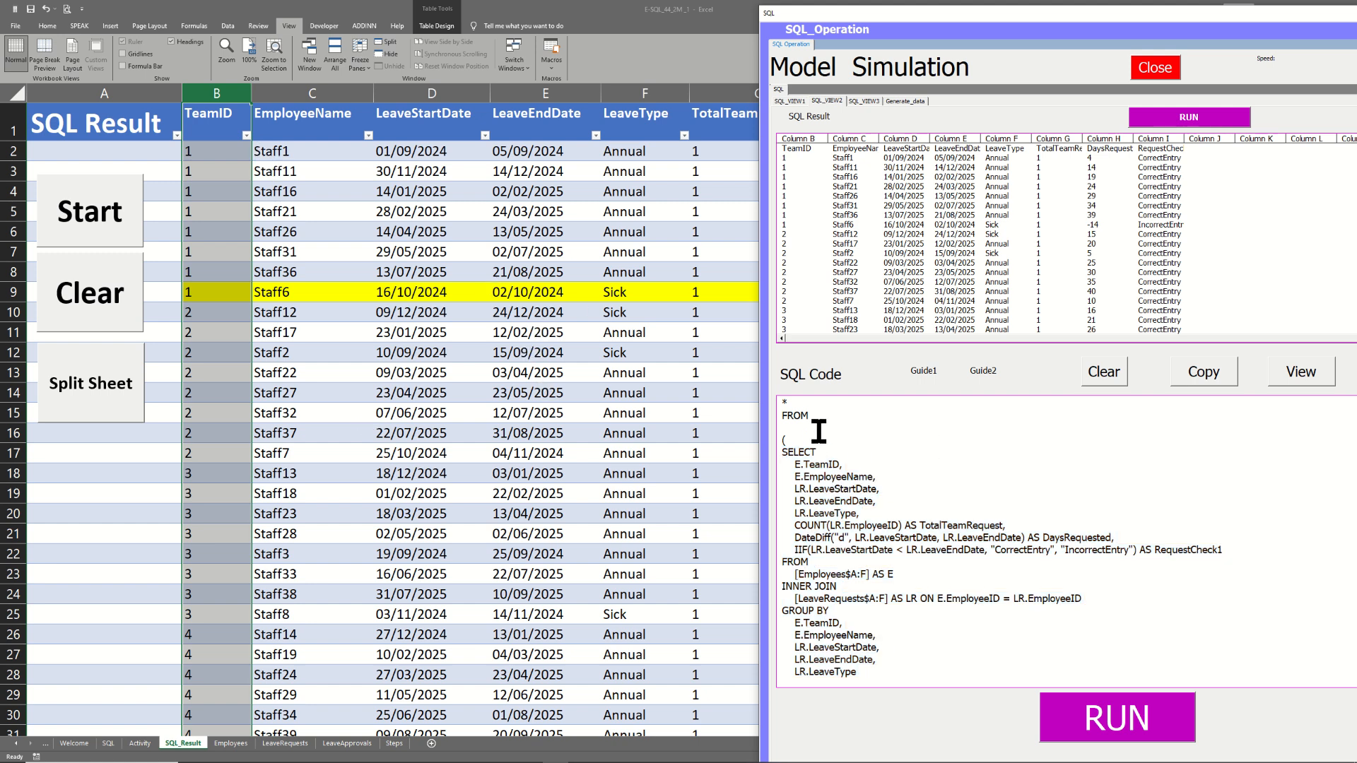
{"action": "left_click_drag", "start_coordinate": [812, 425], "coordinate": [765, 386]}
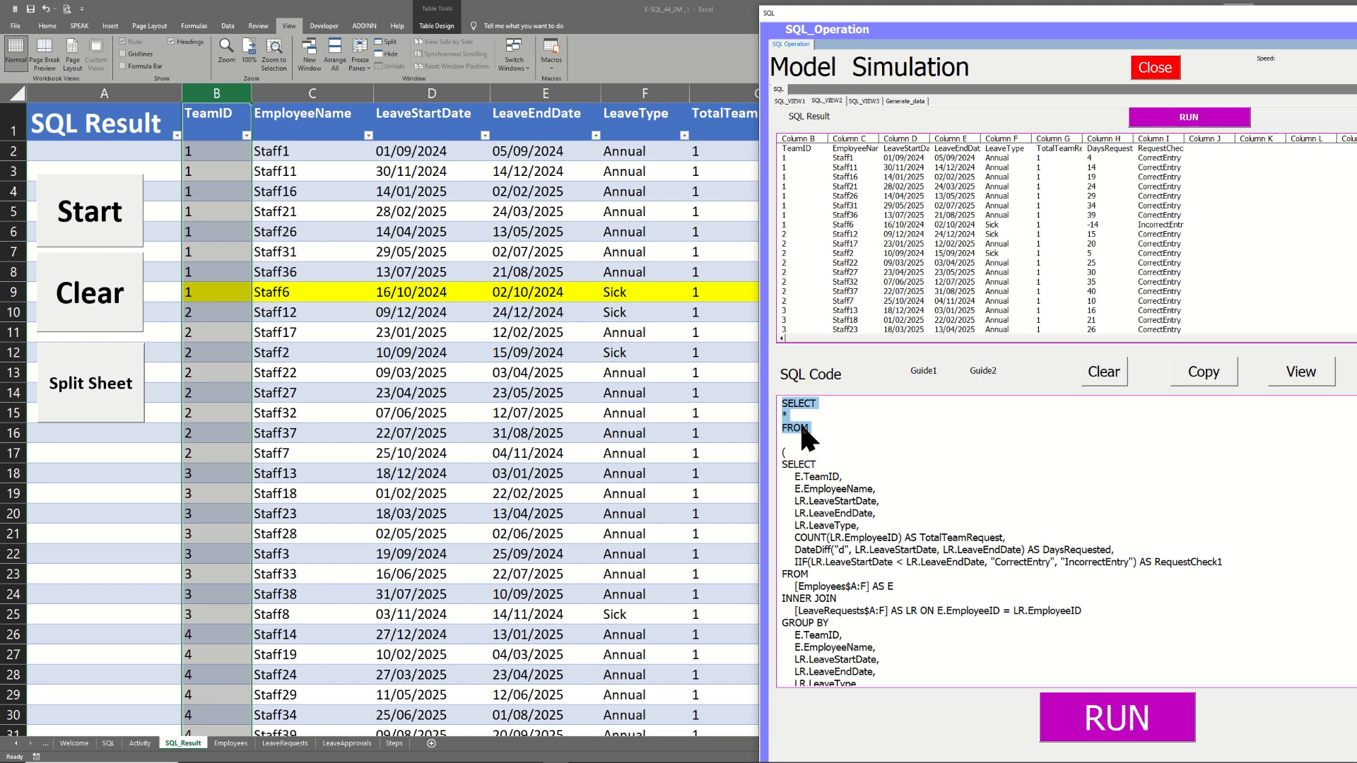
{"action": "left_click", "coordinate": [830, 522]}
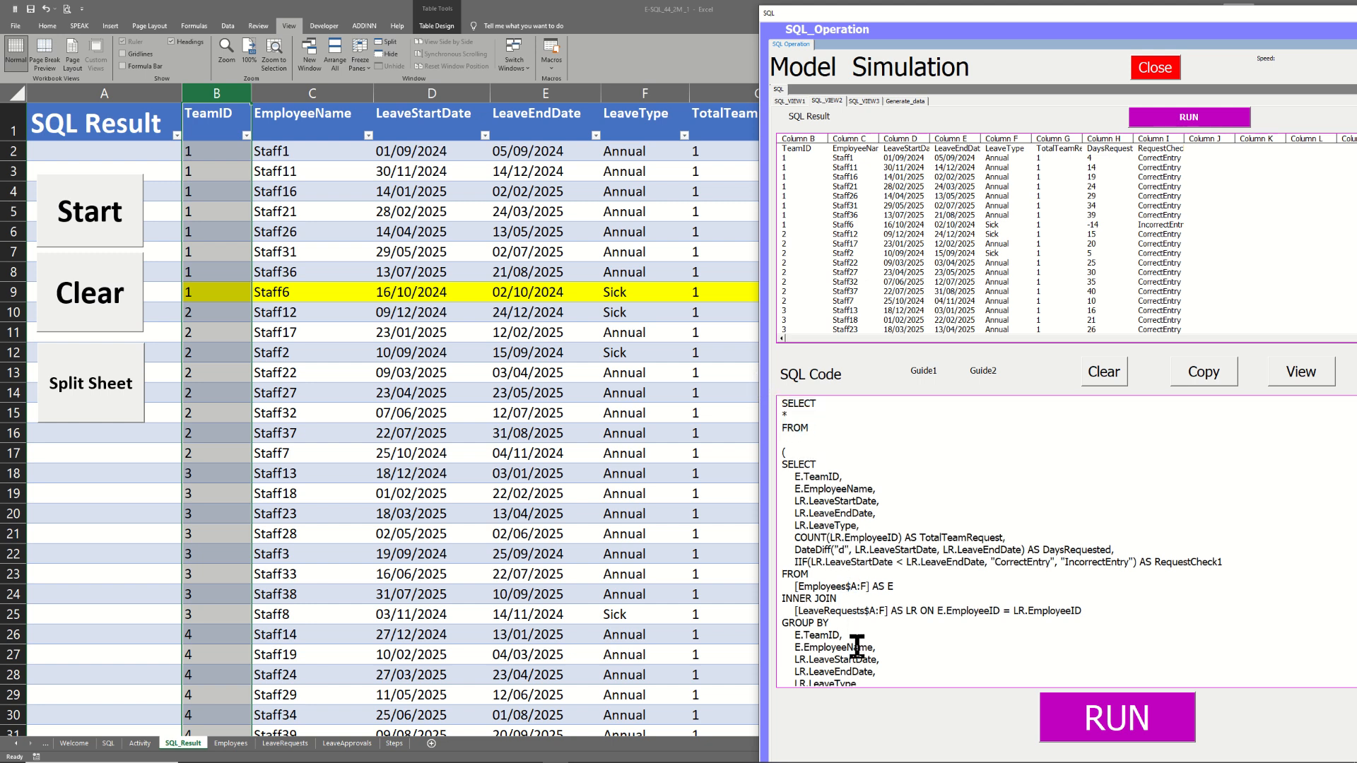
Reposition the SQL form beside the results and run the nested query with its T1.RequestCheck1 = "correctEntry" filter.
{"action": "scroll", "coordinate": [857, 645], "scroll_direction": "down", "scroll_amount": 3}
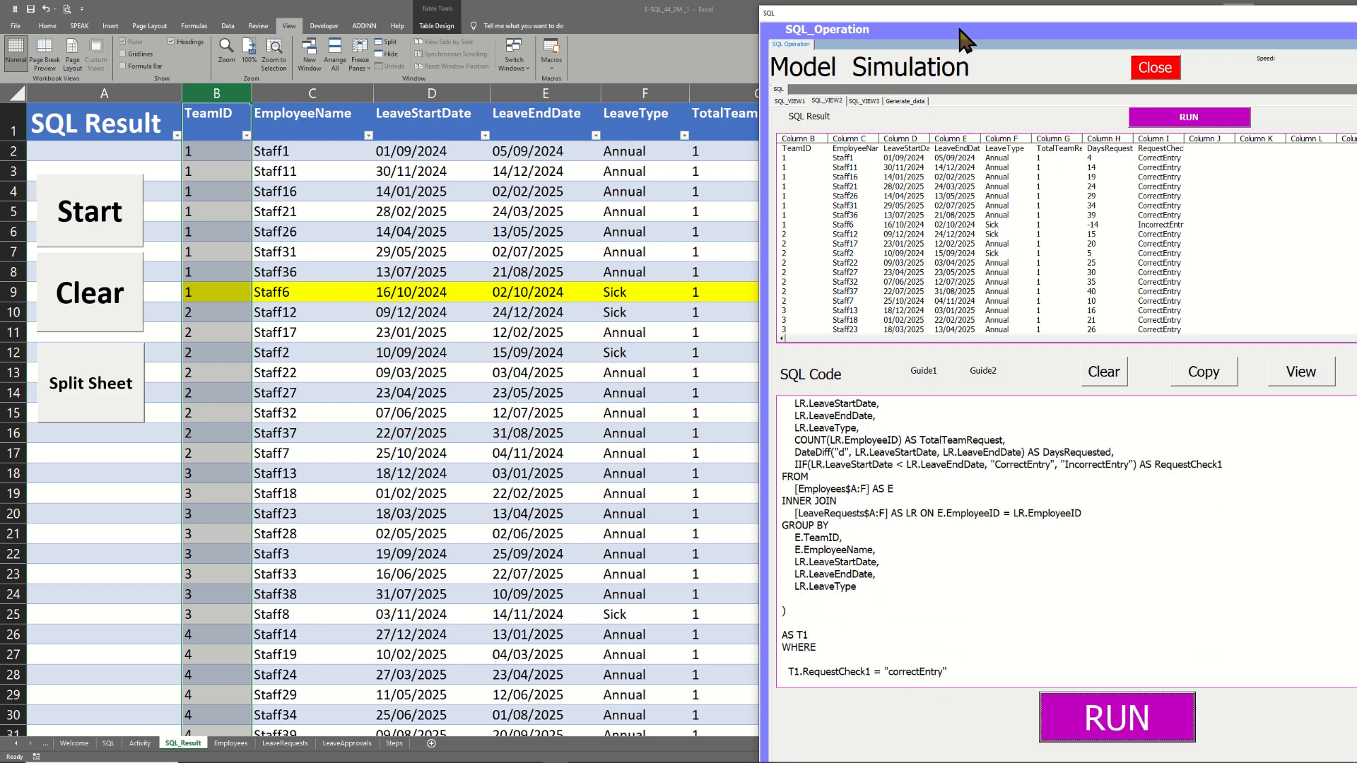
{"action": "left_click_drag", "start_coordinate": [894, 14], "coordinate": [1165, 37]}
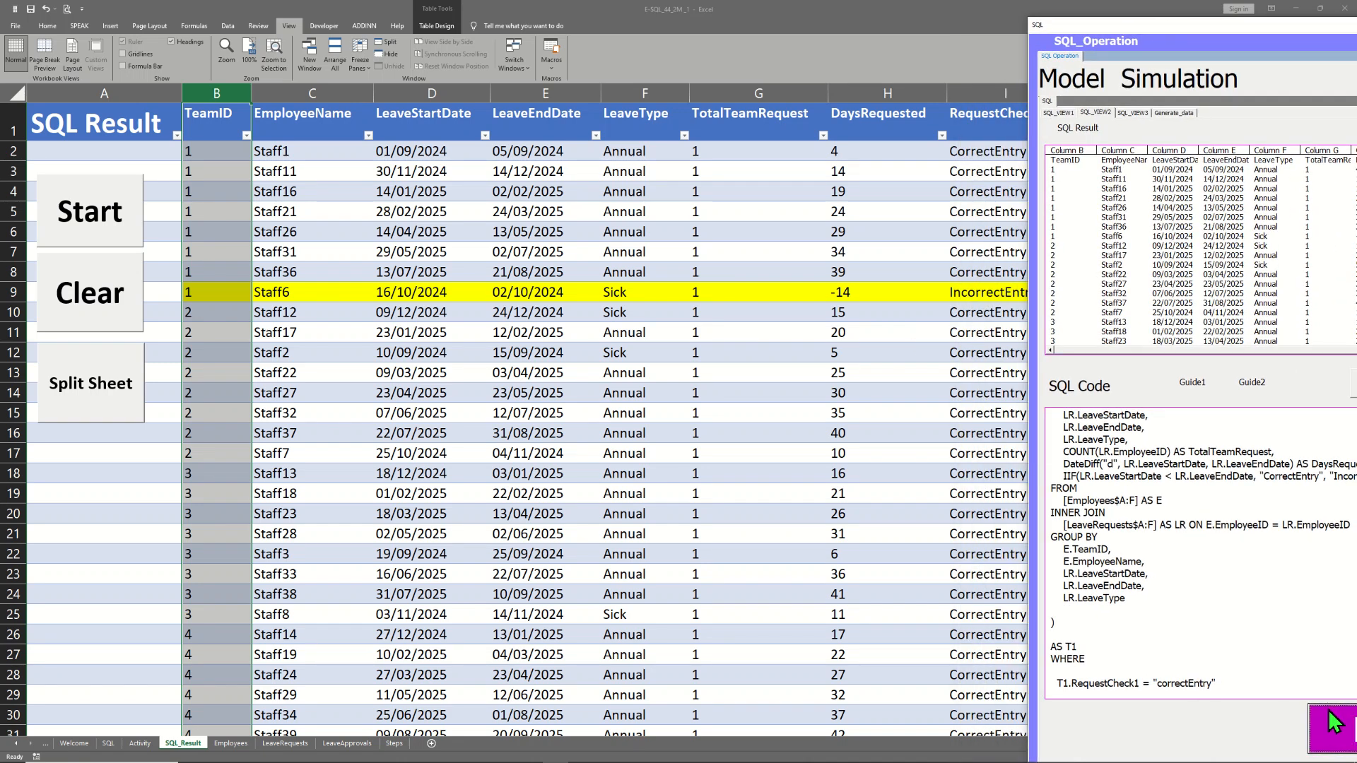
{"action": "left_click_drag", "start_coordinate": [1209, 40], "coordinate": [1016, 47]}
{"action": "left_click", "coordinate": [1210, 740]}
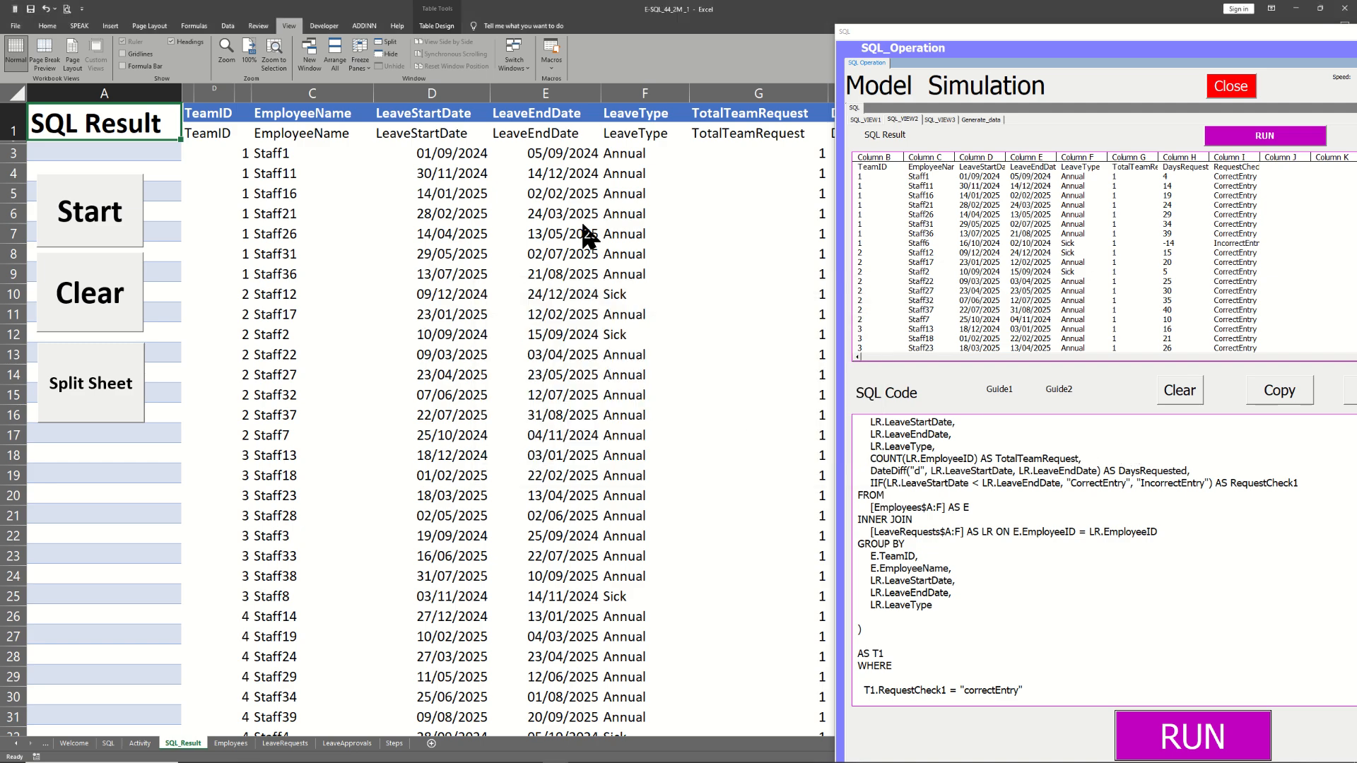
Shift the SQL form off the results and delete the chart from the SQL_Result sheet.
{"action": "left_click_drag", "start_coordinate": [907, 48], "coordinate": [1024, 68]}
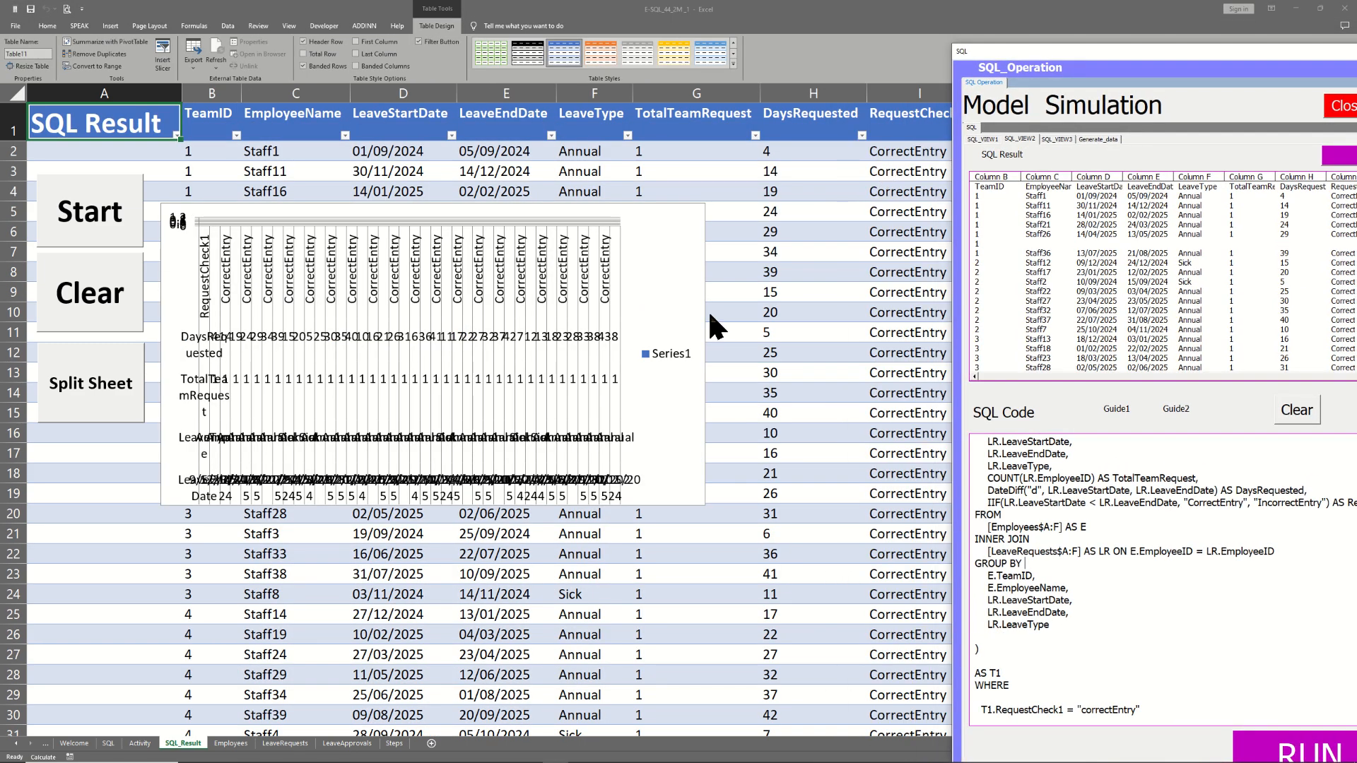
{"action": "left_click", "coordinate": [696, 343]}
{"action": "left_click", "coordinate": [701, 322]}
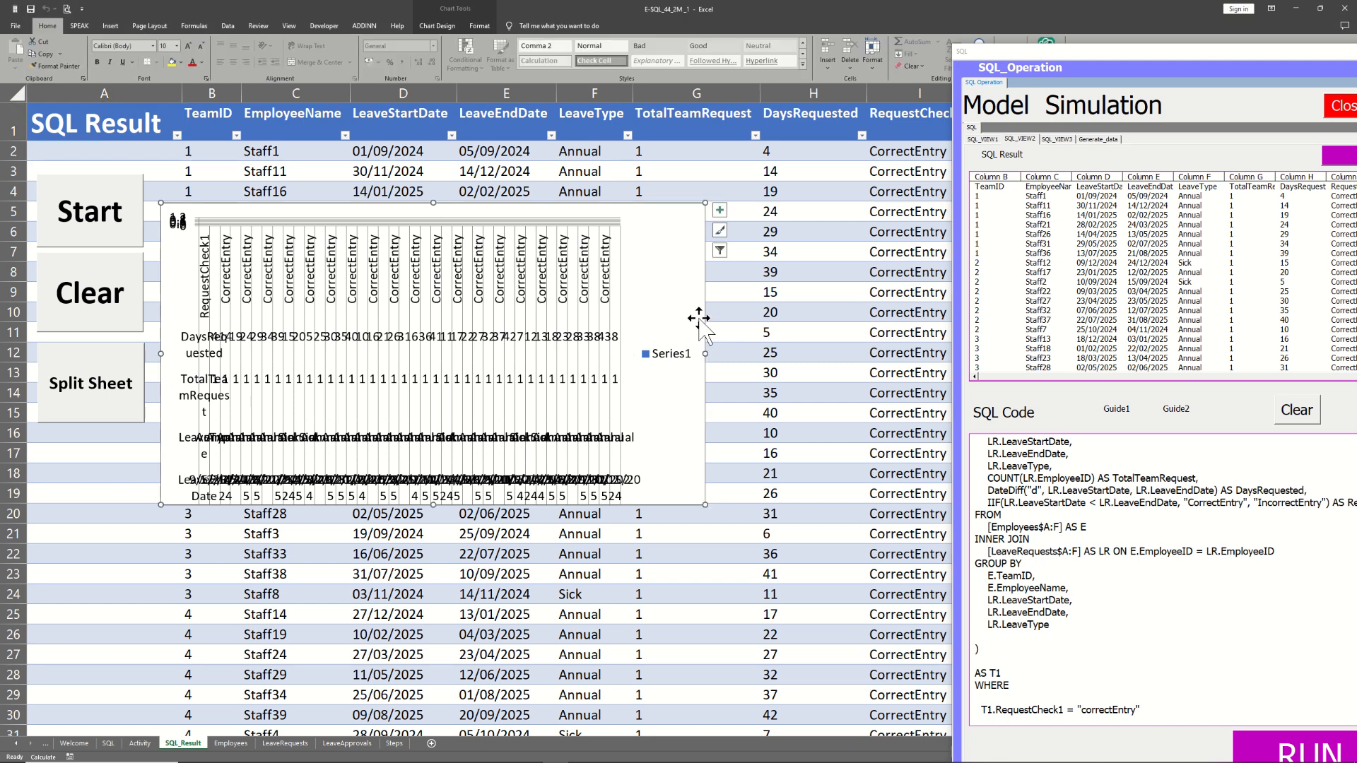
{"action": "key", "text": "Delete"}
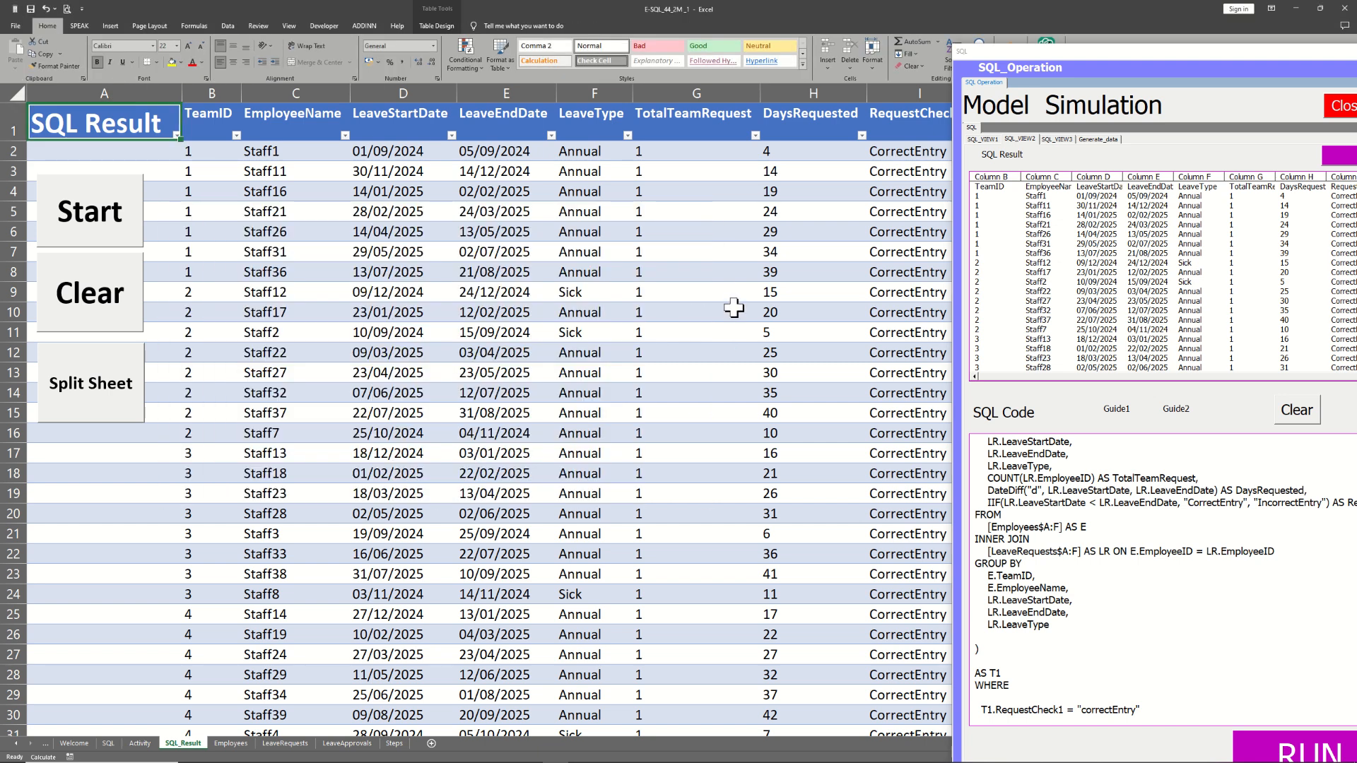
Uncover the RequestCheck1 column on the SQL_Result sheet and check its entries down to the last record.
{"action": "left_click_drag", "start_coordinate": [1067, 65], "coordinate": [1173, 101]}
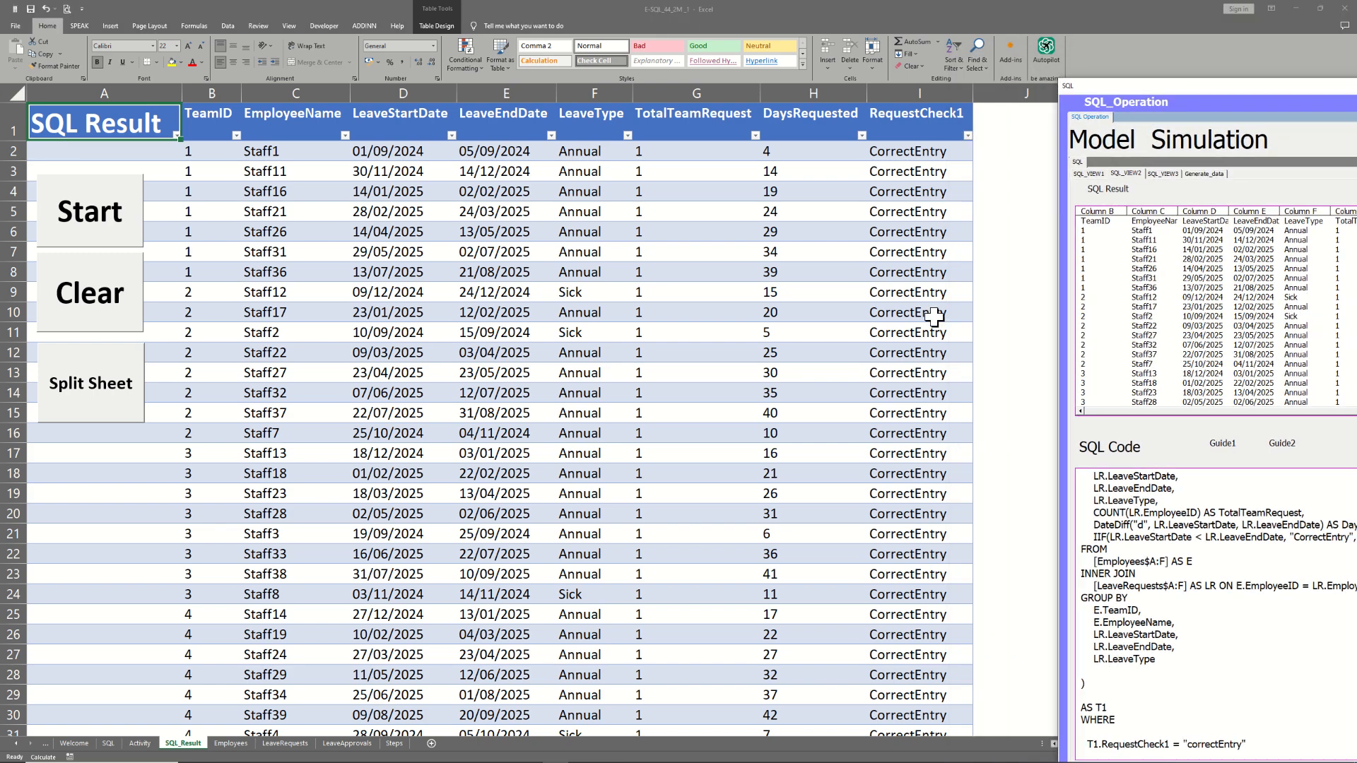
{"action": "left_click_drag", "start_coordinate": [940, 634], "coordinate": [926, 661]}
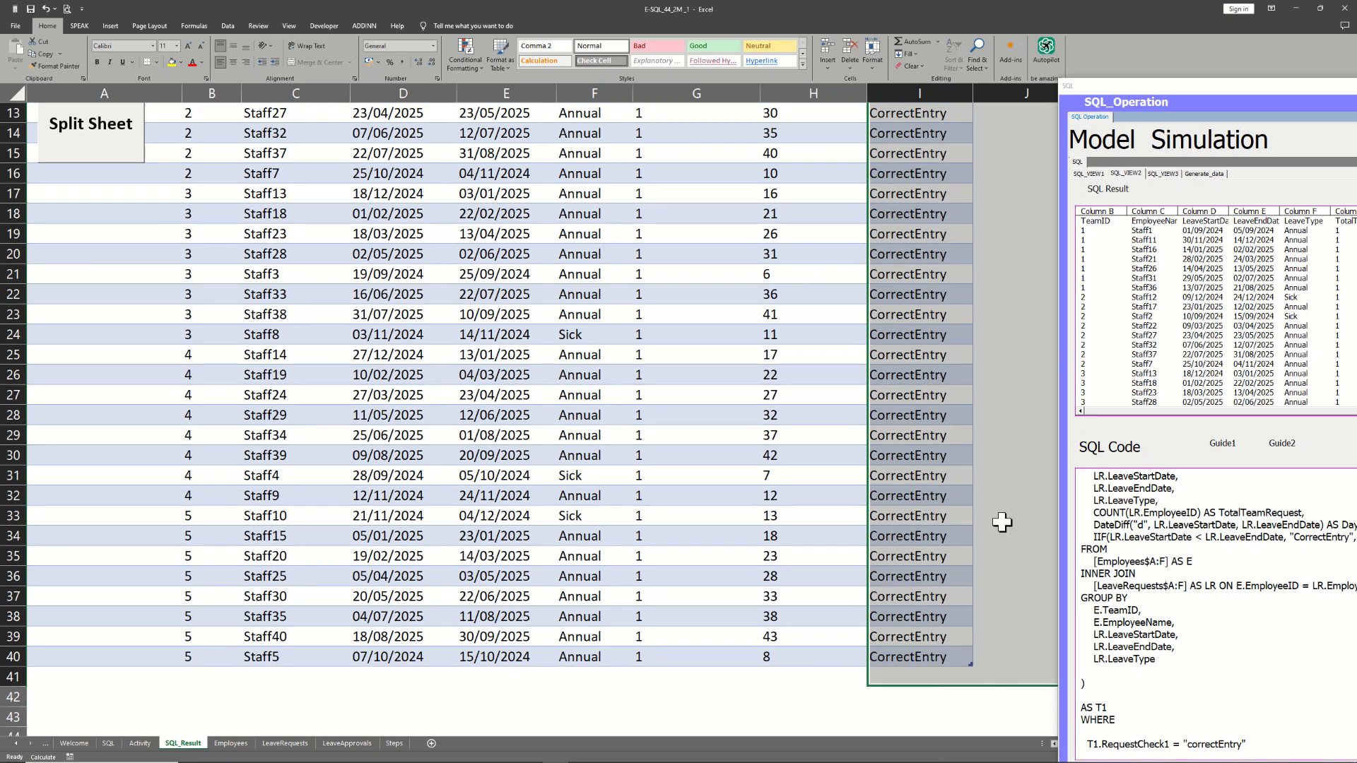
{"action": "left_click", "coordinate": [1003, 519]}
{"action": "left_click_drag", "start_coordinate": [989, 435], "coordinate": [996, 330]}
{"action": "scroll", "coordinate": [528, 420], "scroll_direction": "up", "scroll_amount": 4}
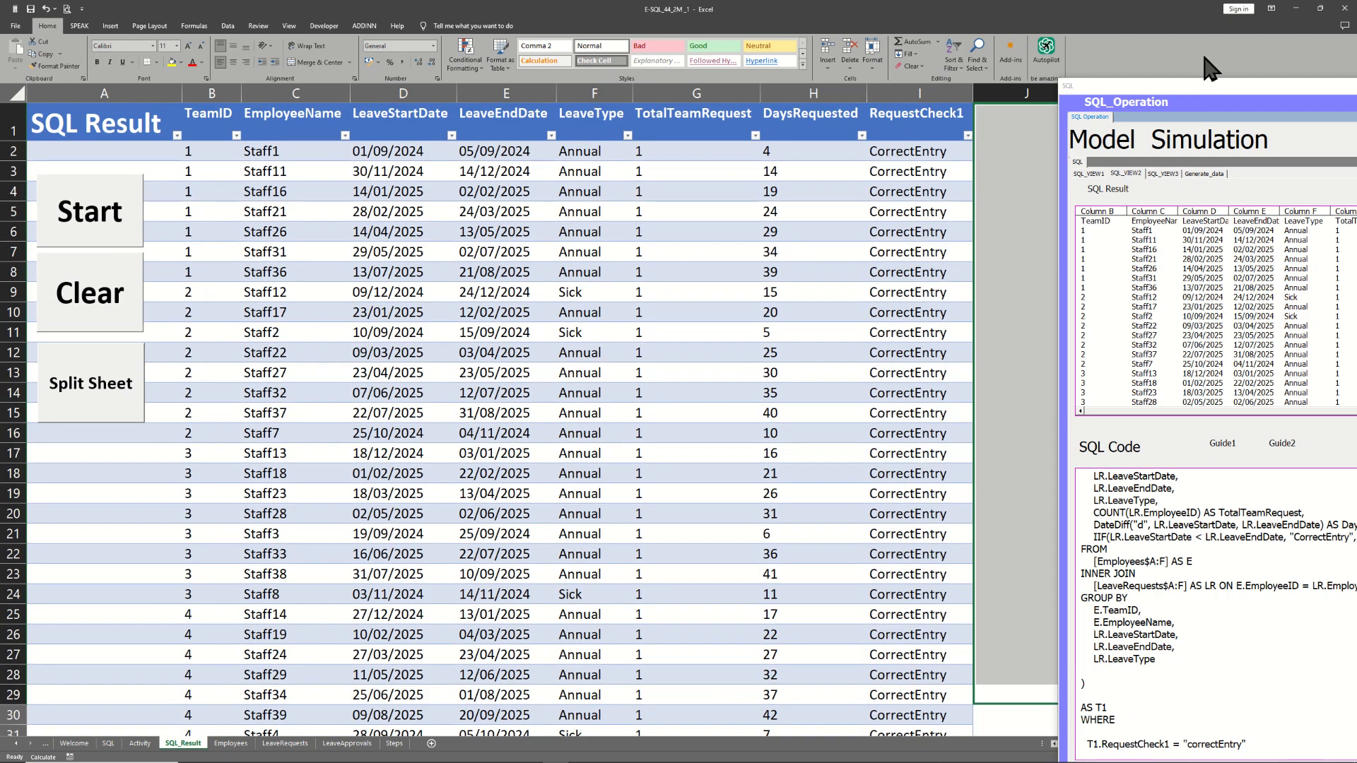
Bring the SQL form back into view and add a comment to the query run using the Yellow comment colour.
{"action": "left_click_drag", "start_coordinate": [1185, 95], "coordinate": [685, 42]}
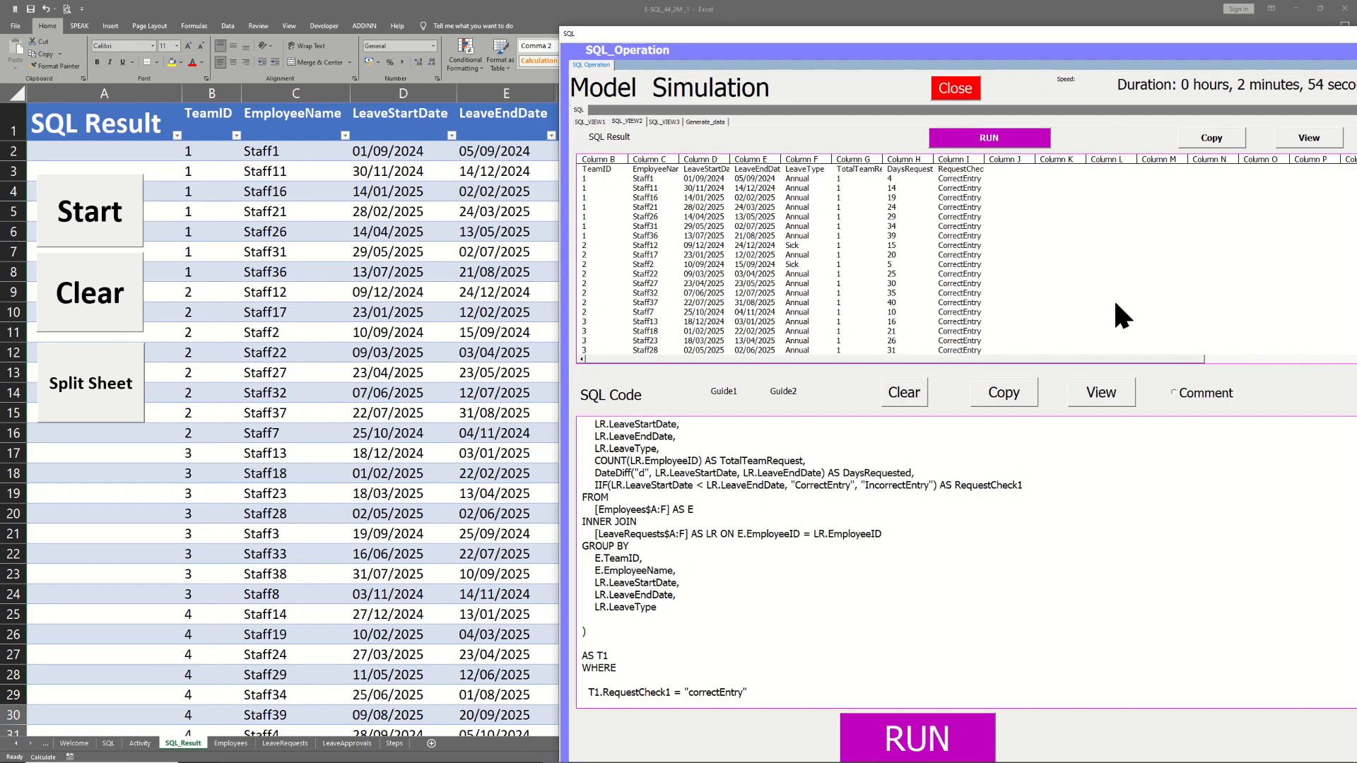
{"action": "left_click", "coordinate": [1184, 399]}
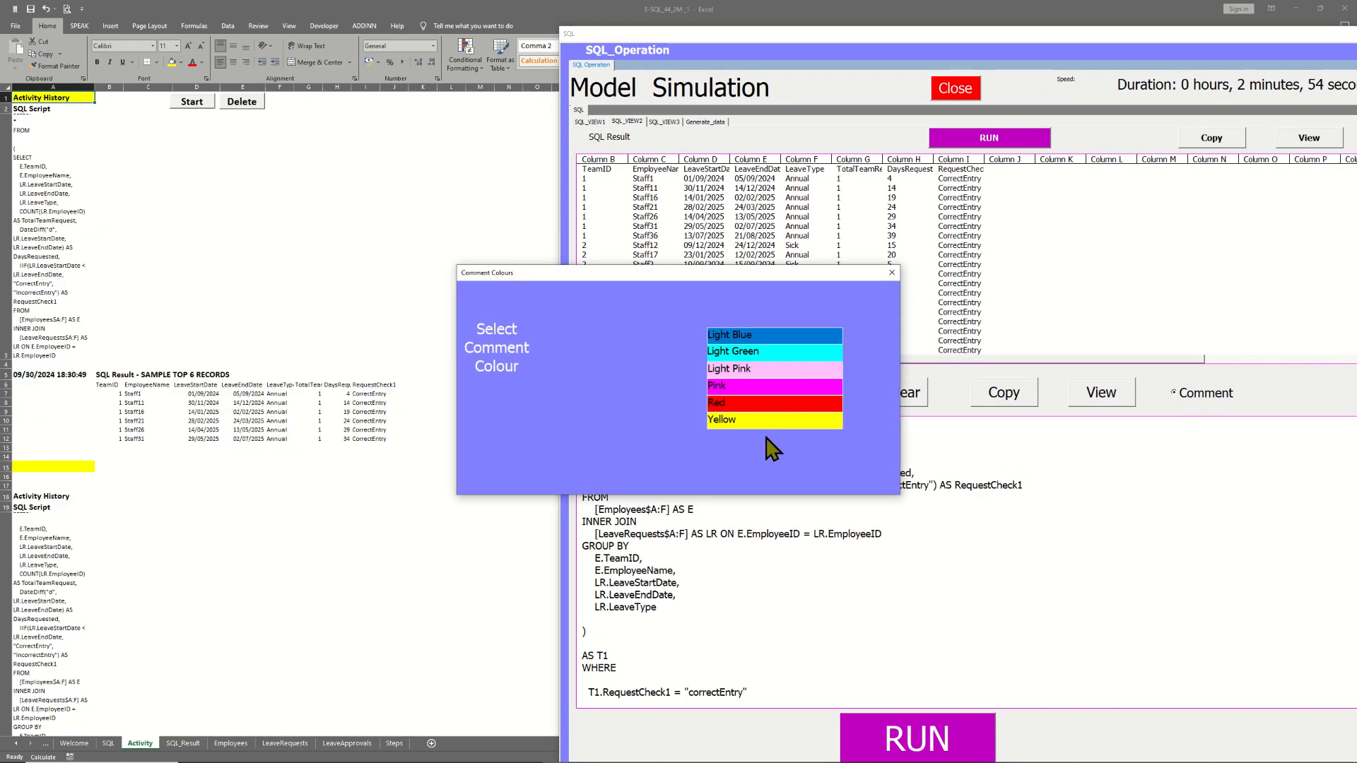
{"action": "left_click", "coordinate": [771, 422]}
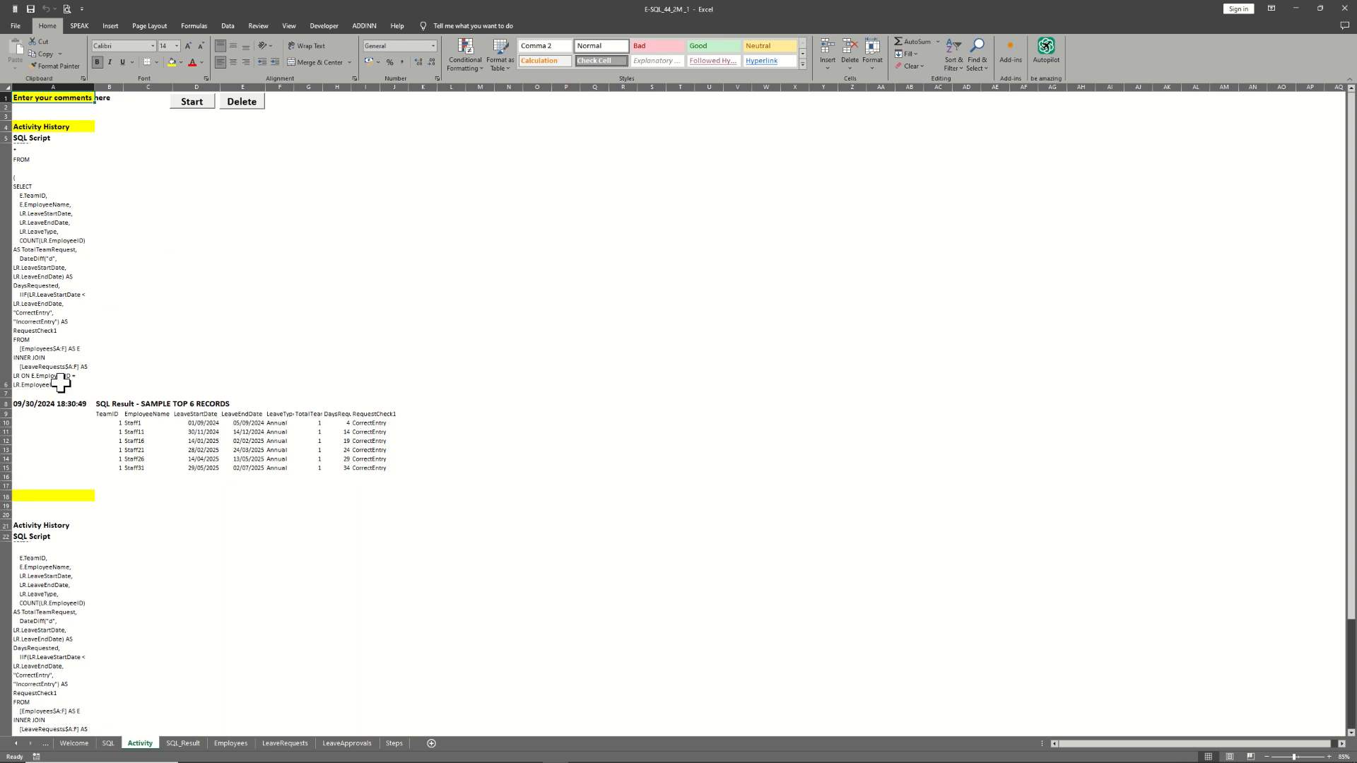
Examine the SQL scripts and sample records of both logged queries on the Activity sheet.
{"action": "left_click", "coordinate": [91, 528]}
{"action": "mouse_move", "coordinate": [67, 559]}
{"action": "left_mouse_down"}
{"action": "mouse_move", "coordinate": [67, 714]}
{"action": "mouse_move", "coordinate": [15, 736]}
{"action": "mouse_move", "coordinate": [55, 742]}
{"action": "mouse_move", "coordinate": [56, 558]}
{"action": "left_mouse_up"}
{"action": "left_click_drag", "start_coordinate": [66, 419], "coordinate": [54, 127]}
{"action": "left_click", "coordinate": [82, 145]}
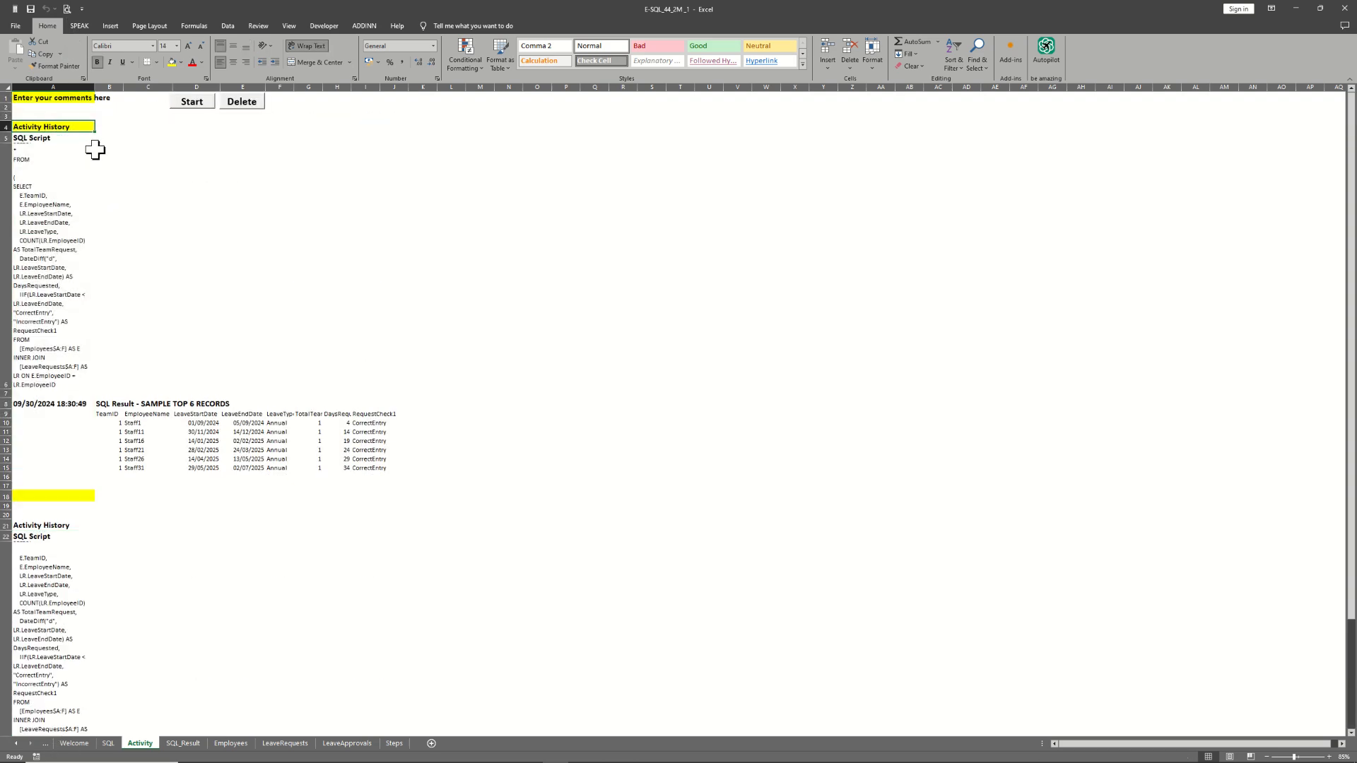
{"action": "left_click", "coordinate": [98, 148]}
{"action": "left_click", "coordinate": [33, 140]}
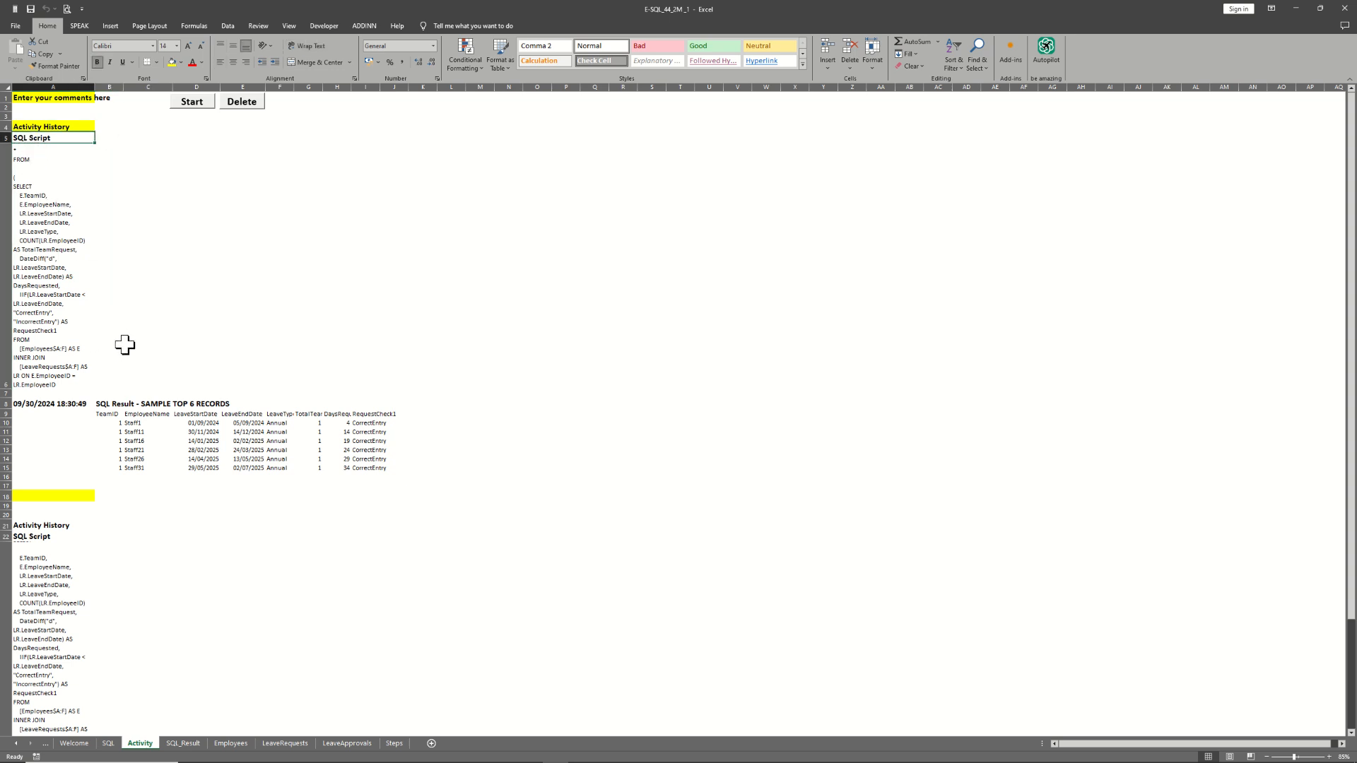
{"action": "left_click", "coordinate": [236, 627]}
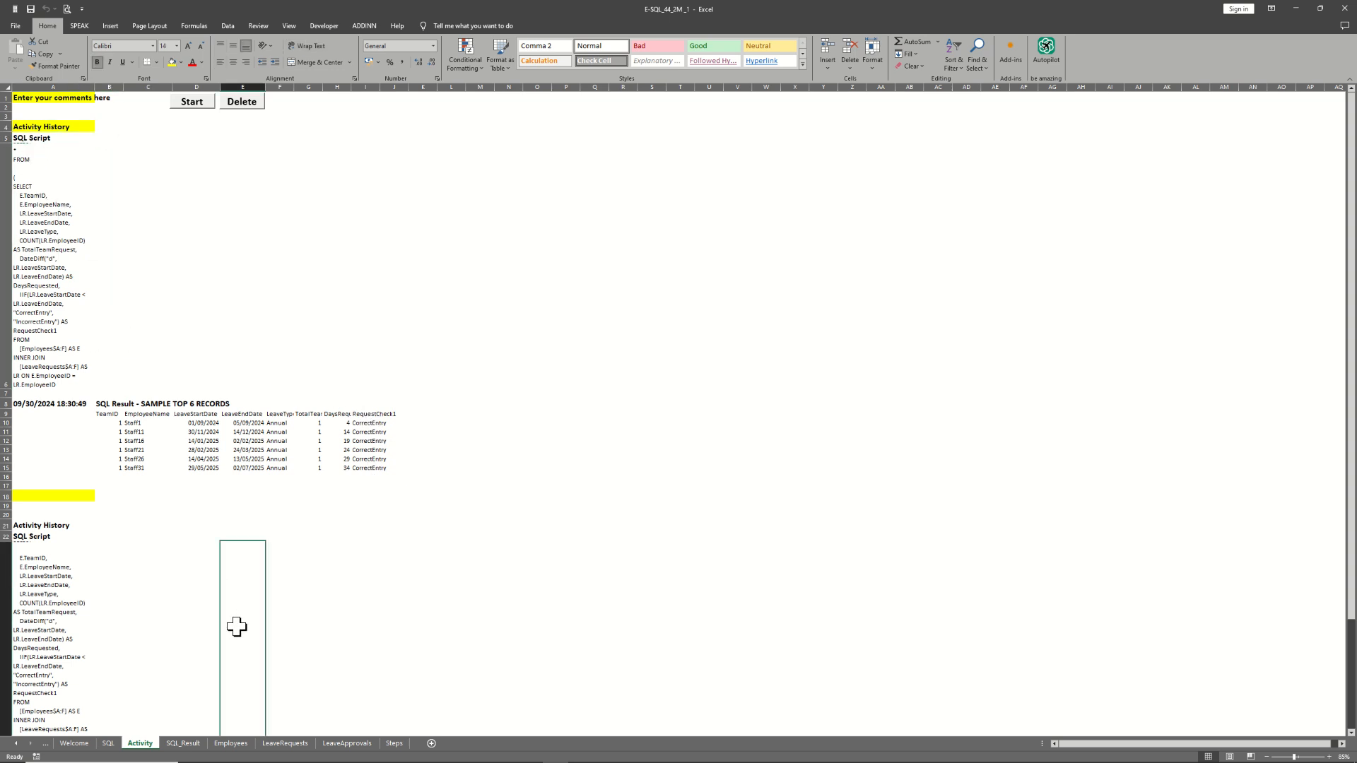
{"action": "left_click", "coordinate": [82, 544]}
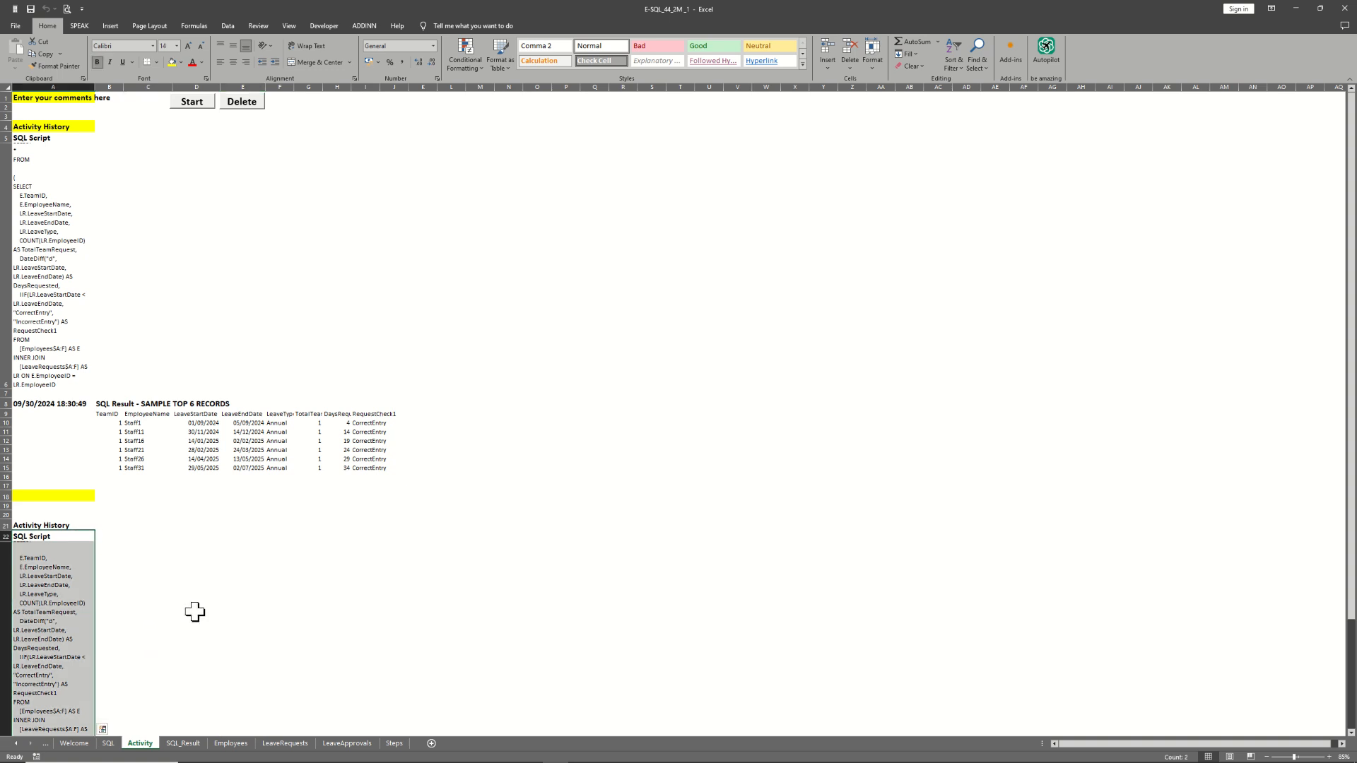
{"action": "left_click_drag", "start_coordinate": [194, 612], "coordinate": [396, 633]}
{"action": "left_click", "coordinate": [368, 542]}
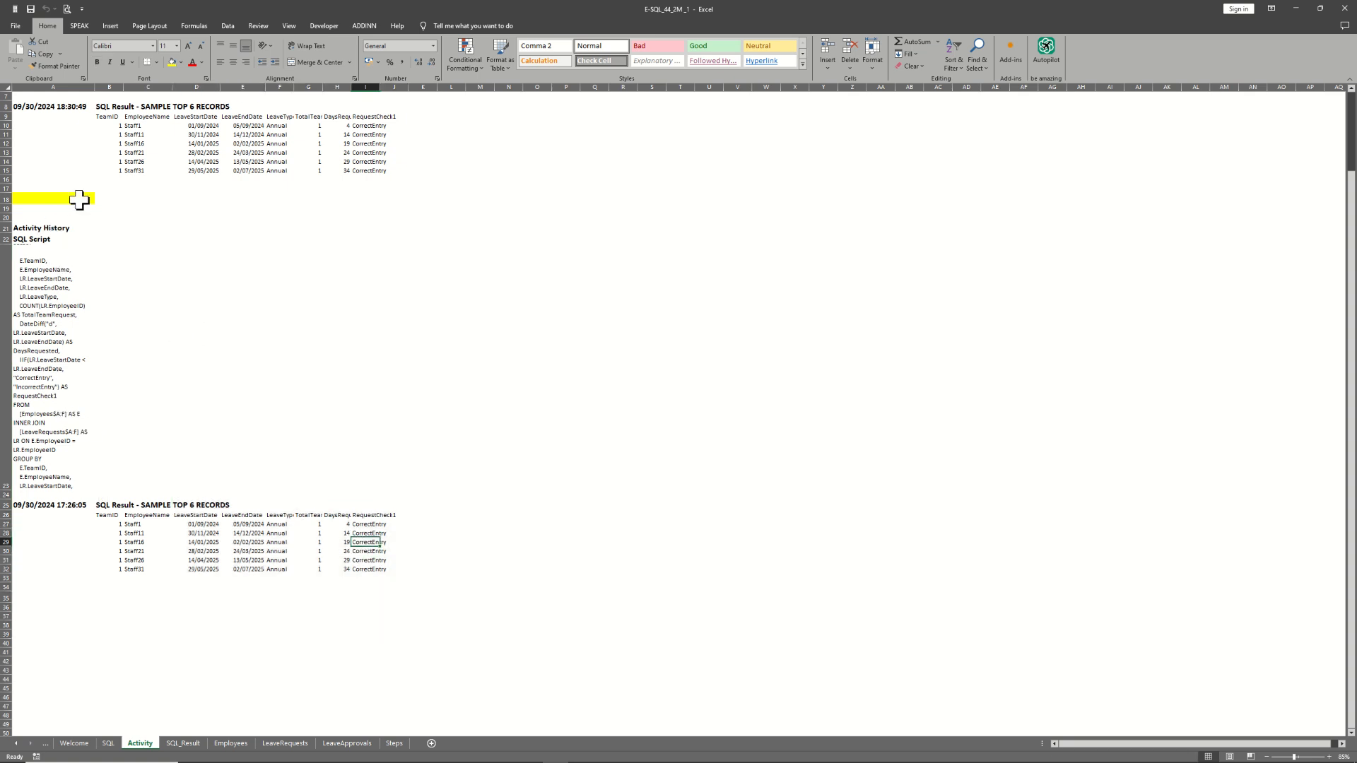
{"action": "left_click_drag", "start_coordinate": [79, 200], "coordinate": [54, 97]}
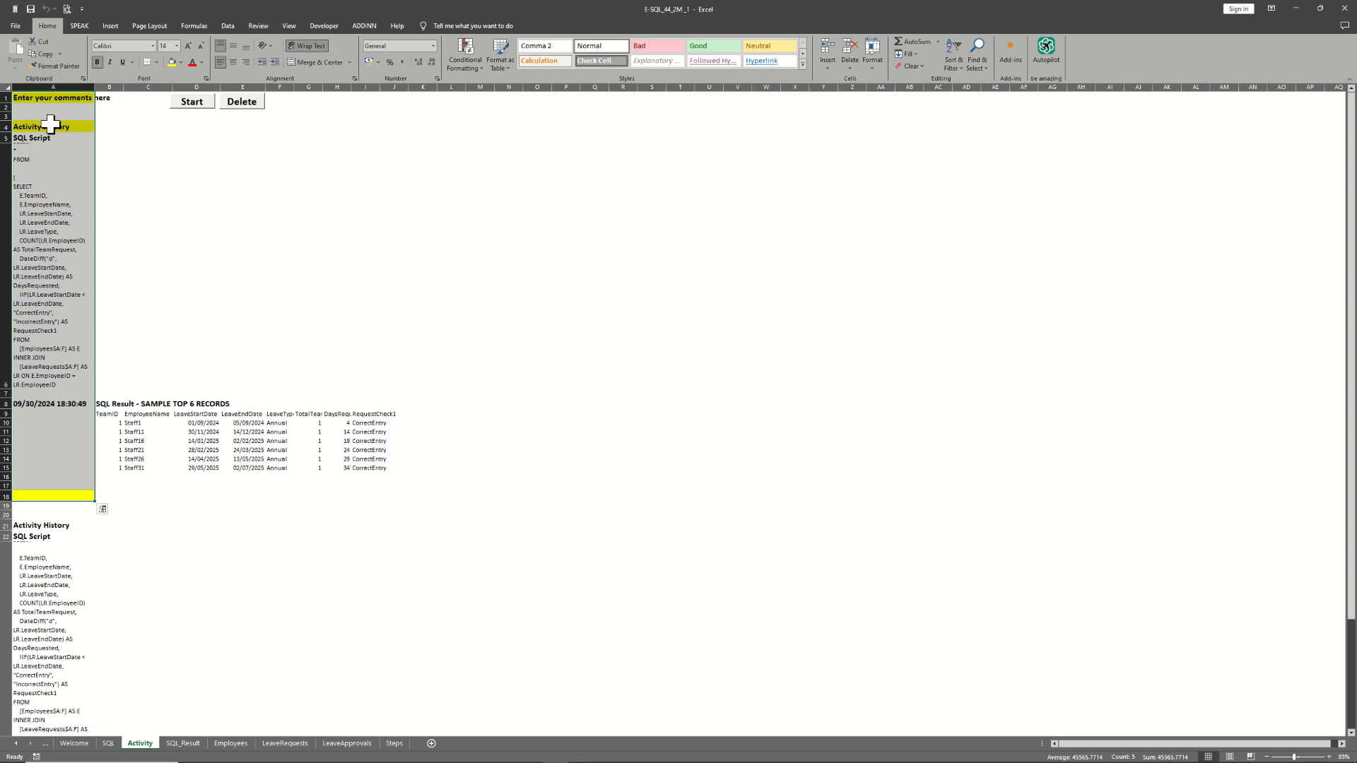
Replace the highlighted Activity History heading of the newest log entry with the comment CORECT REQUEST.
{"action": "left_click", "coordinate": [44, 126]}
{"action": "double_click", "coordinate": [75, 128]}
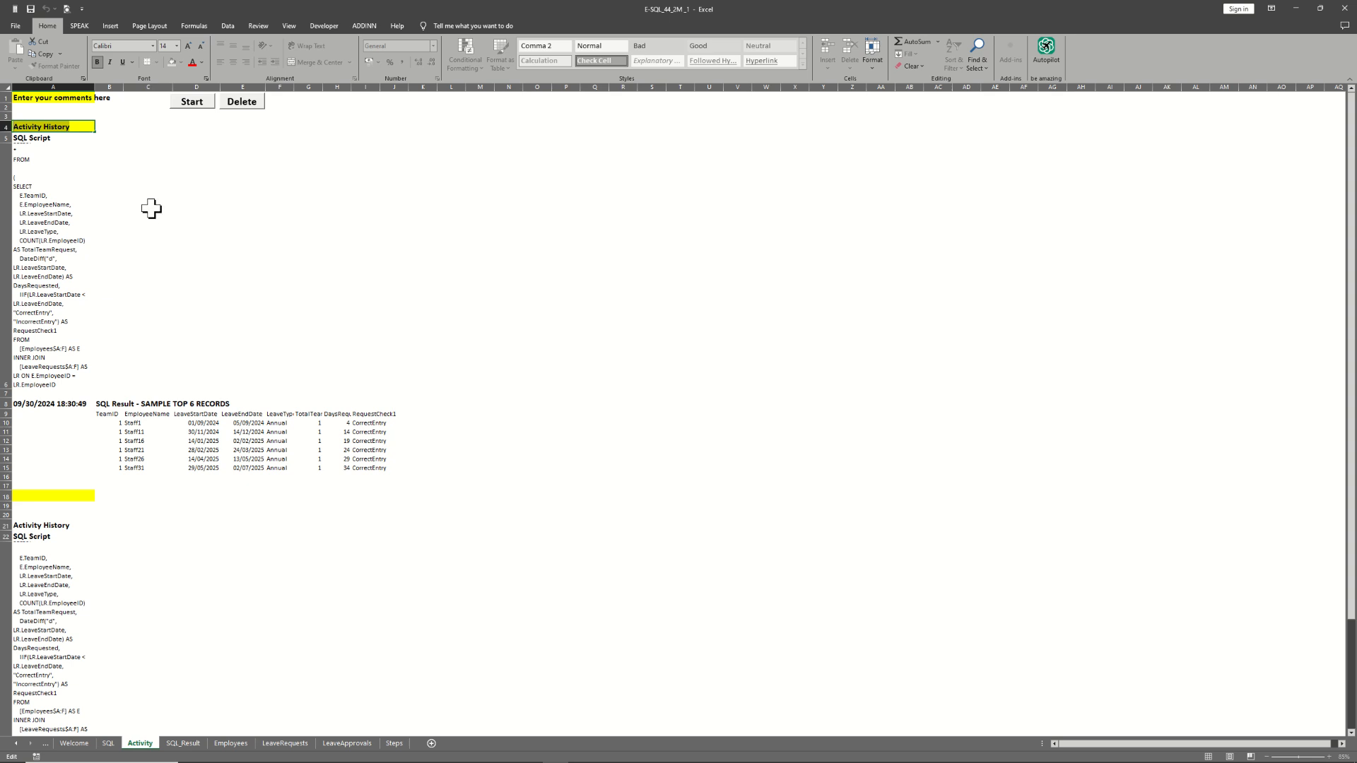
{"action": "left_click", "coordinate": [231, 233]}
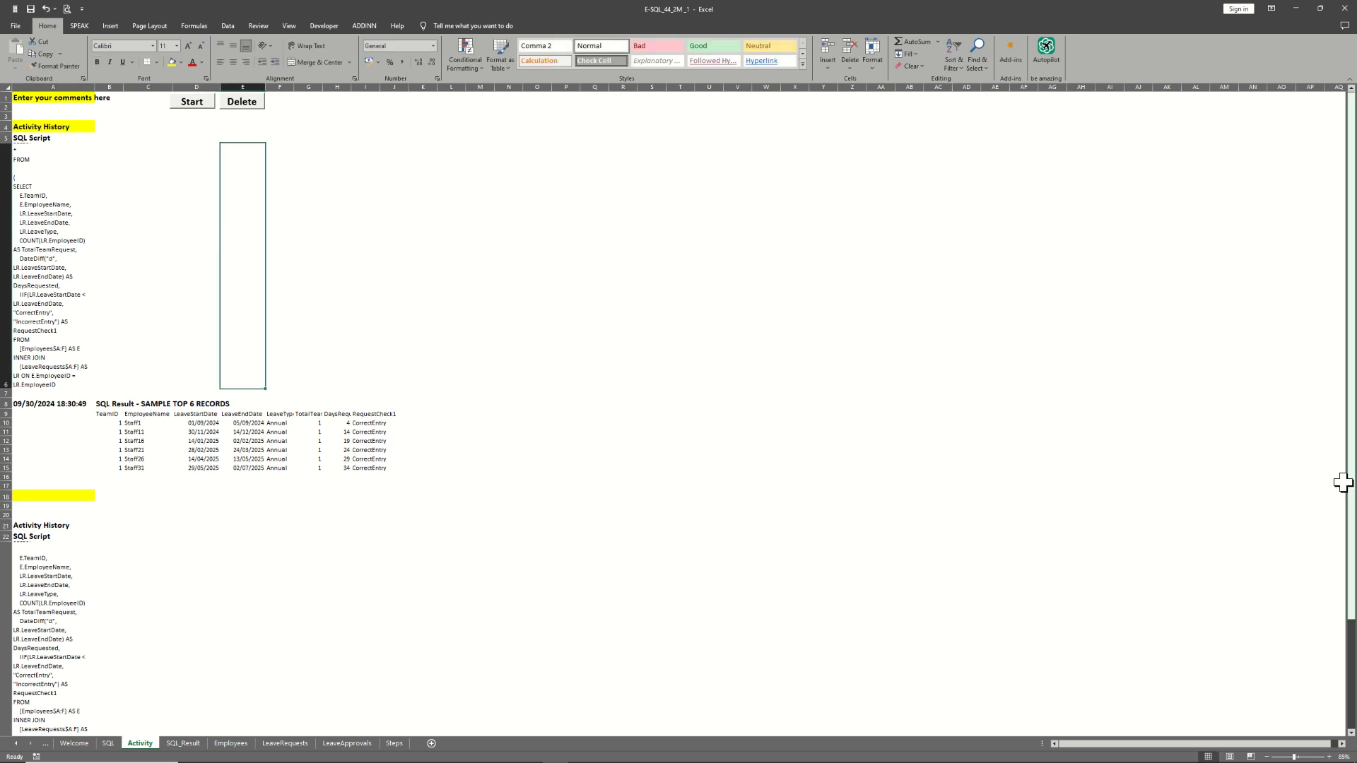
{"action": "left_click", "coordinate": [6, 297]}
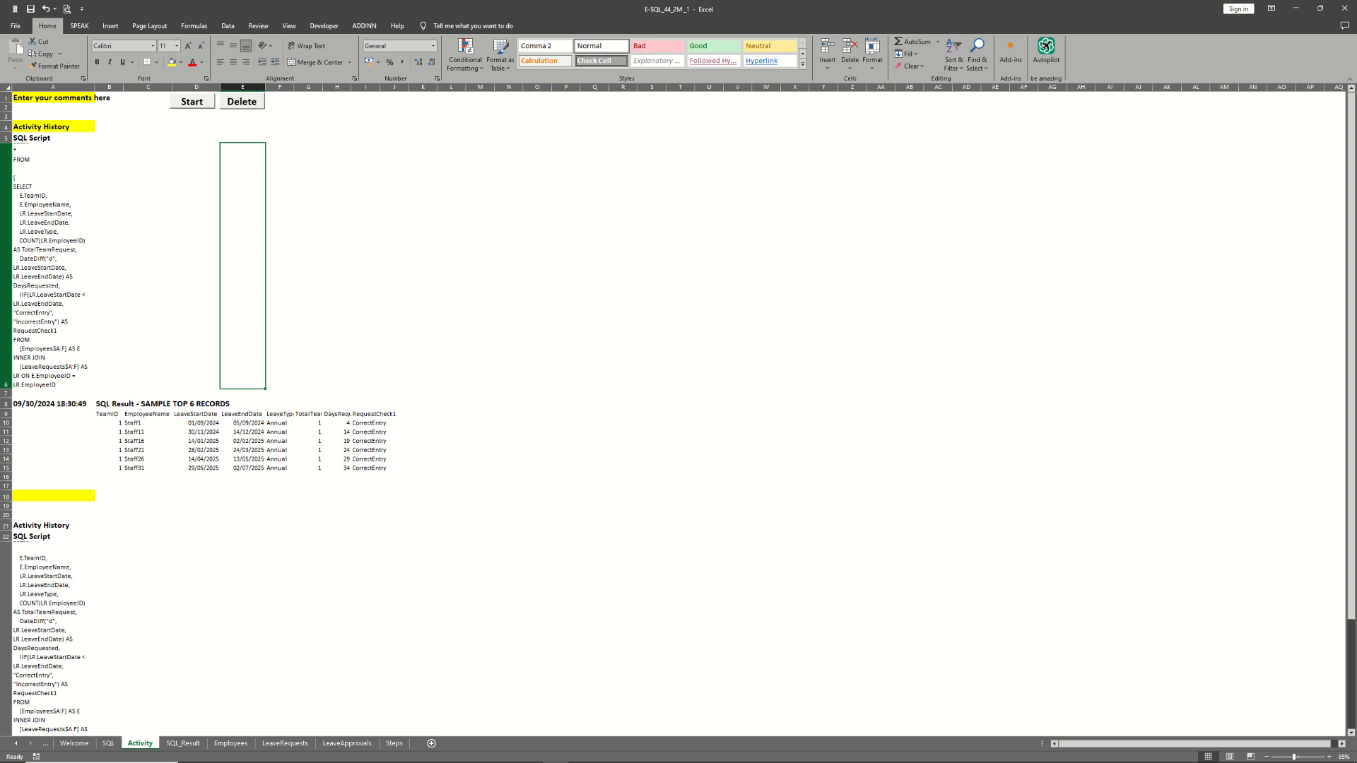
{"action": "left_click", "coordinate": [32, 128]}
{"action": "left_click", "coordinate": [52, 112]}
{"action": "double_click", "coordinate": [79, 127]}
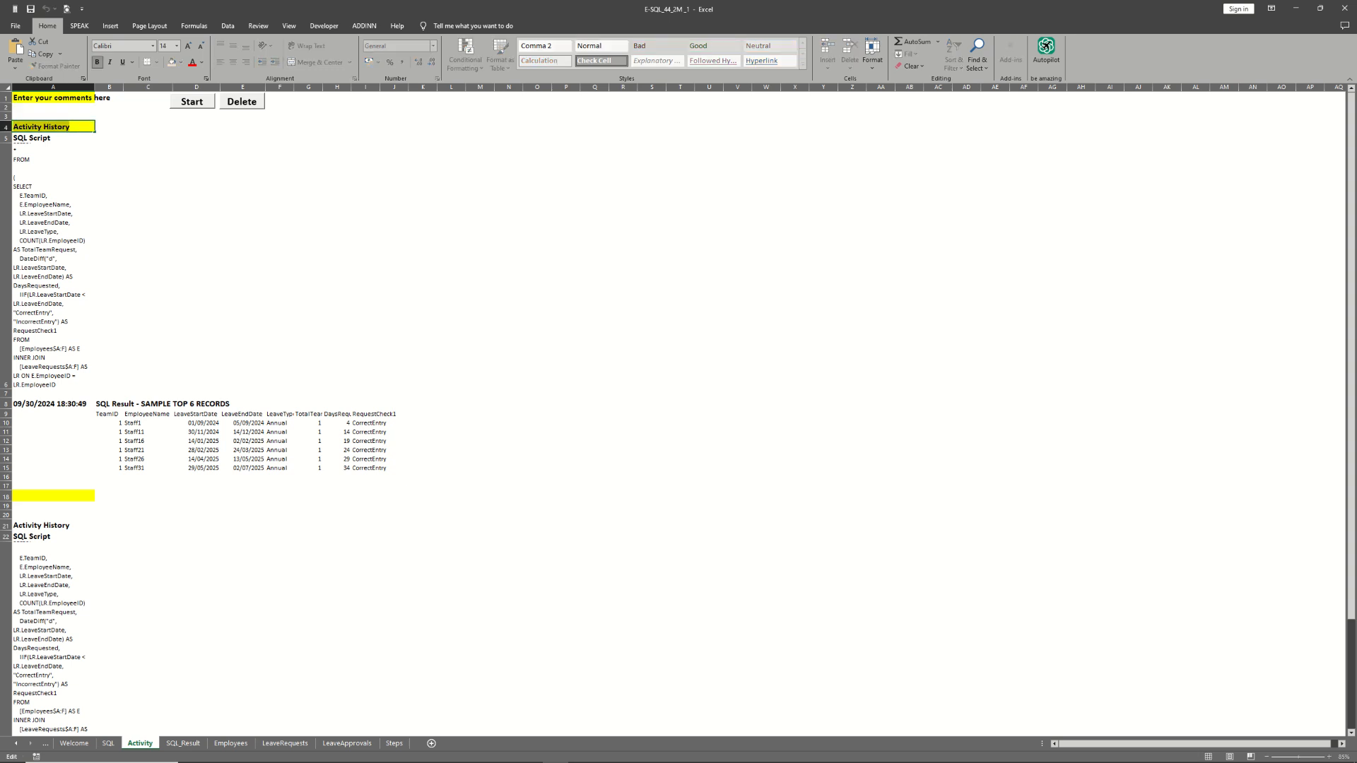
{"action": "type", "text": "CORECT REQUEST"}
{"action": "key", "text": "Return"}
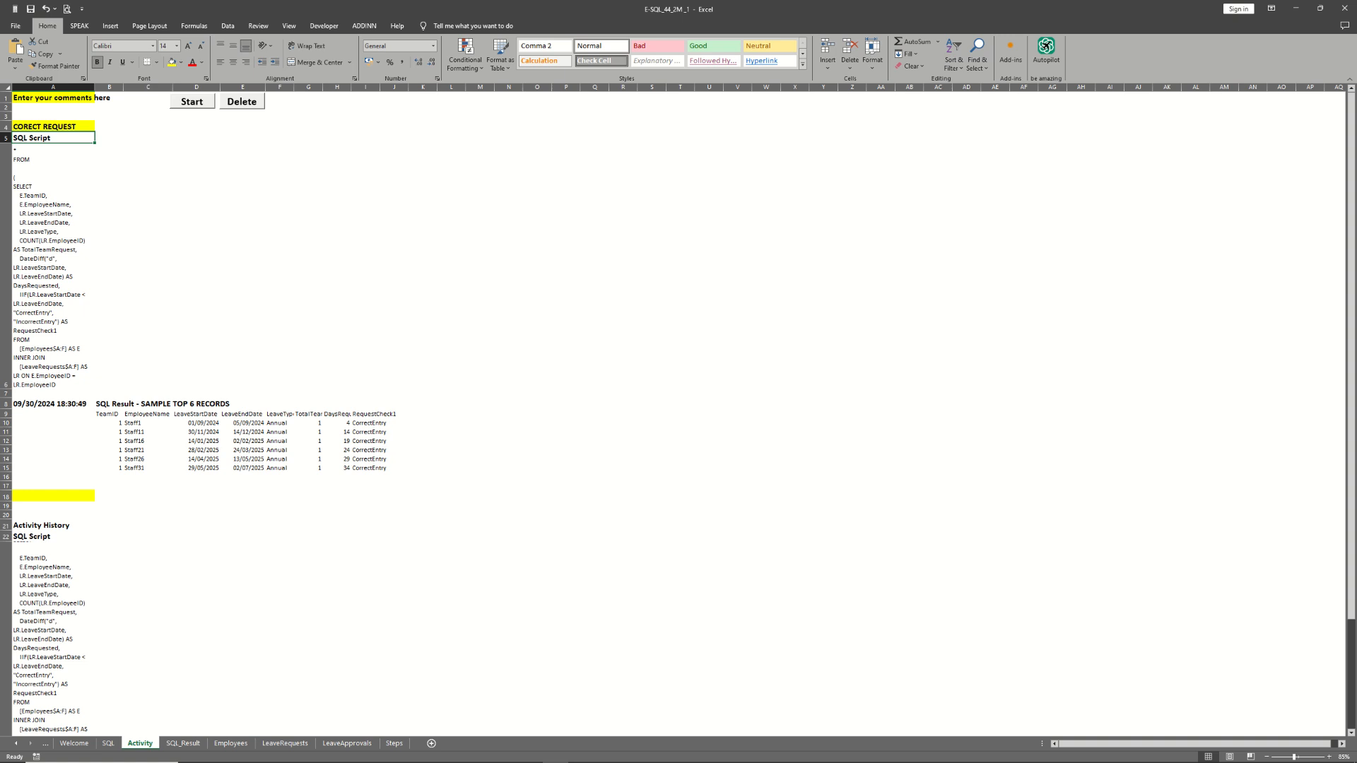
{"action": "left_click", "coordinate": [233, 195]}
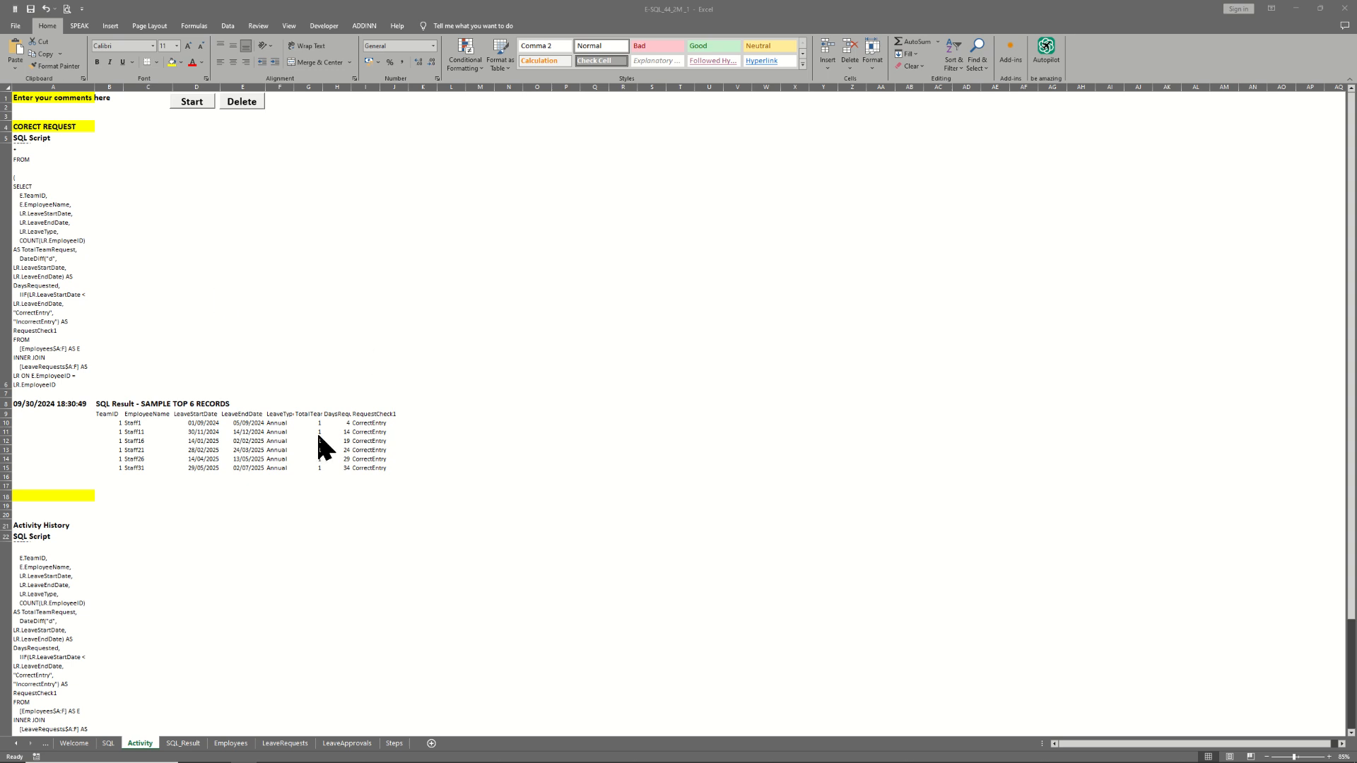
Enter the comment CORECT AND INCORRECT REQUEST. in the yellow cell above the older activity log entry.
{"action": "left_click", "coordinate": [57, 498]}
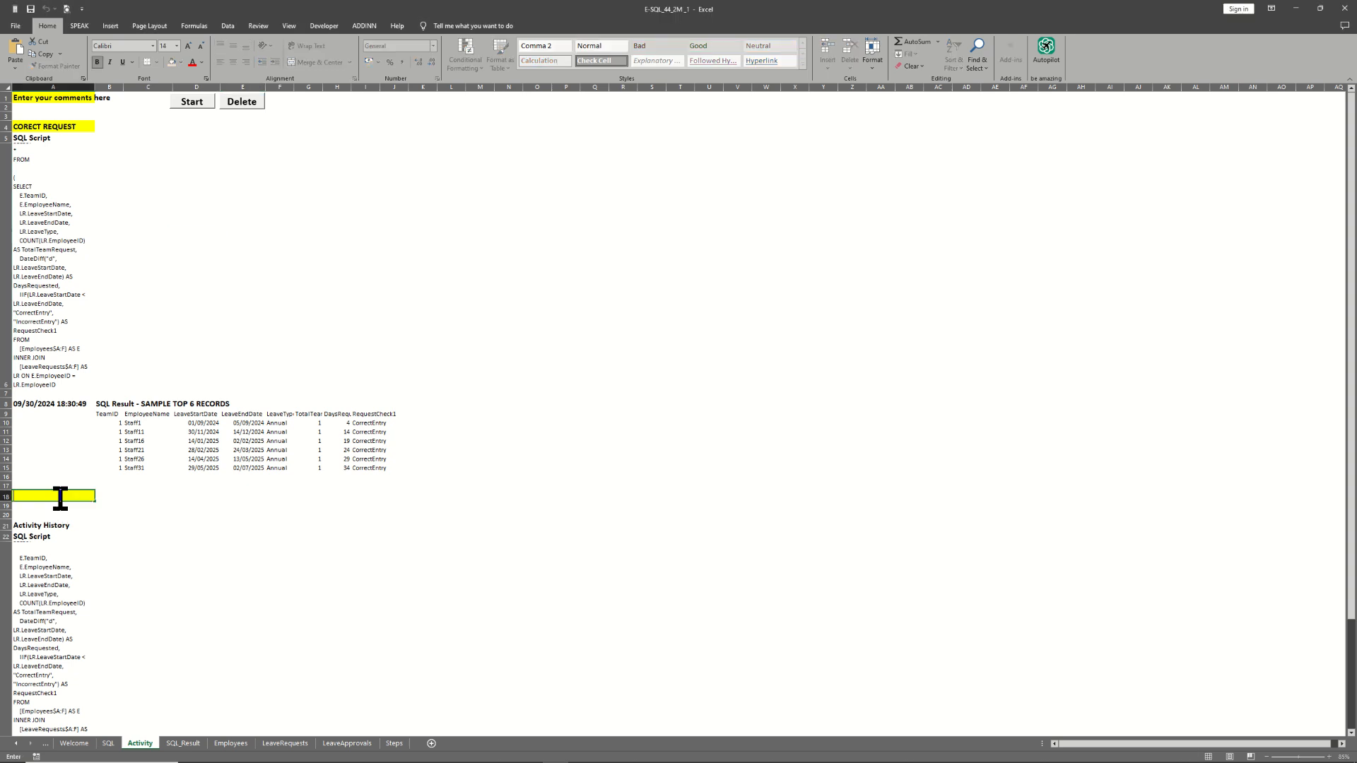
{"action": "type", "text": "CORECT AND INCORRECT REQUEST."}
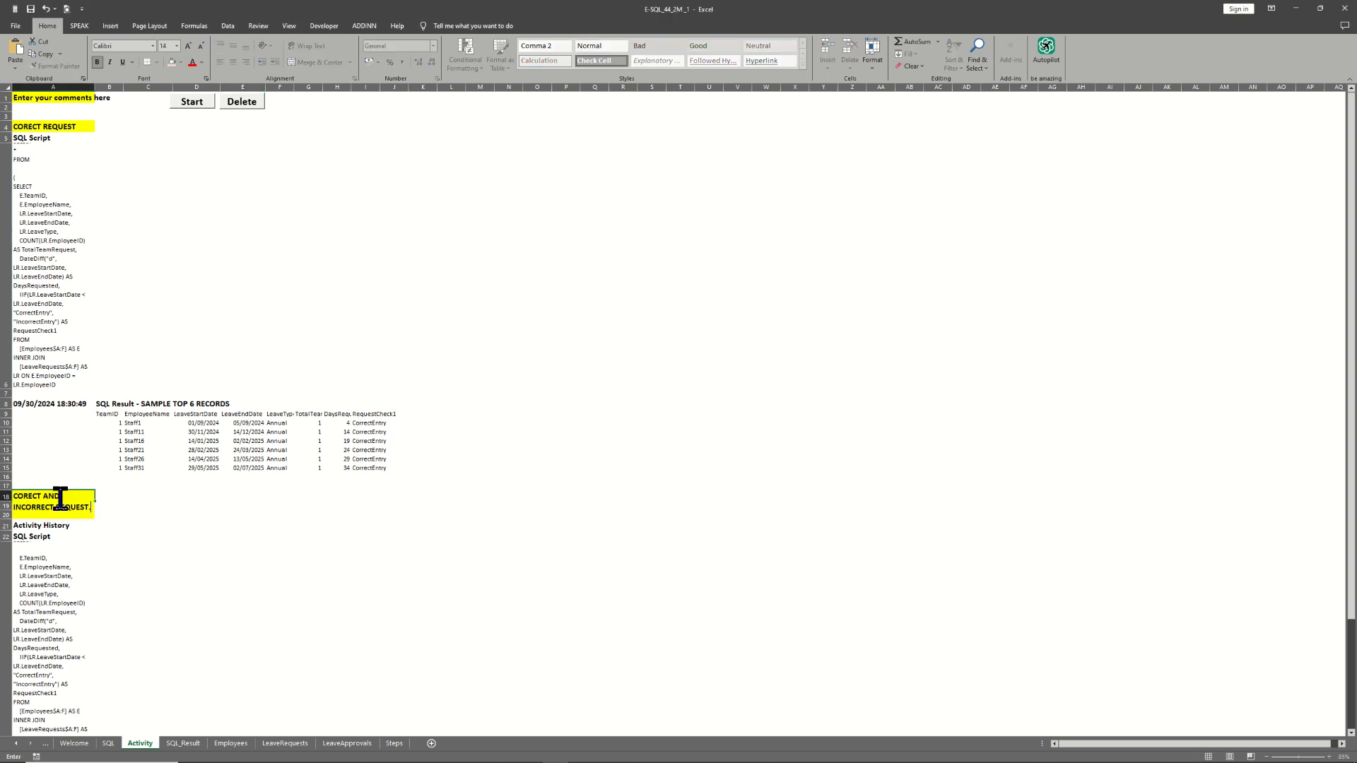
{"action": "key", "text": "Return"}
{"action": "left_click", "coordinate": [277, 287]}
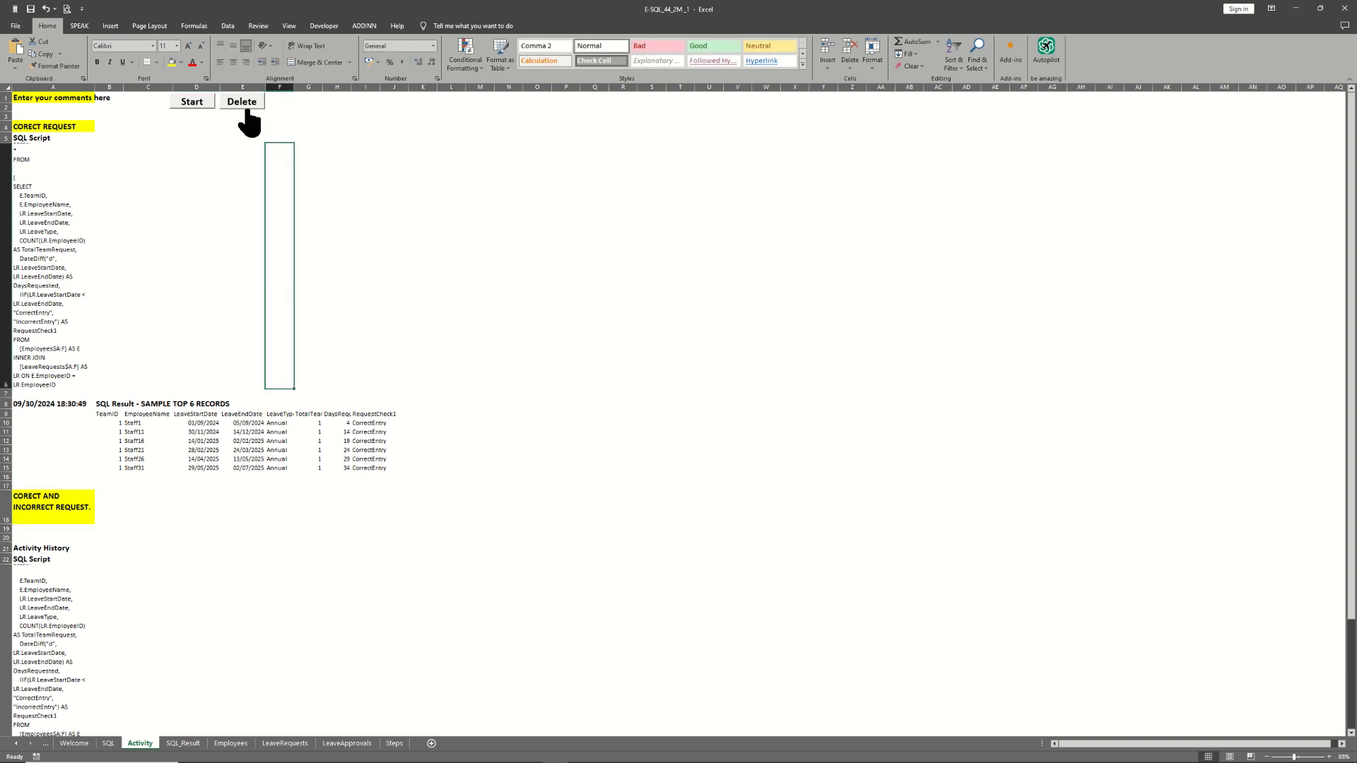
Reopen the SQL form from the Activity sheet in large report view and switch it to SQL_VIEW2.
{"action": "left_click", "coordinate": [193, 103]}
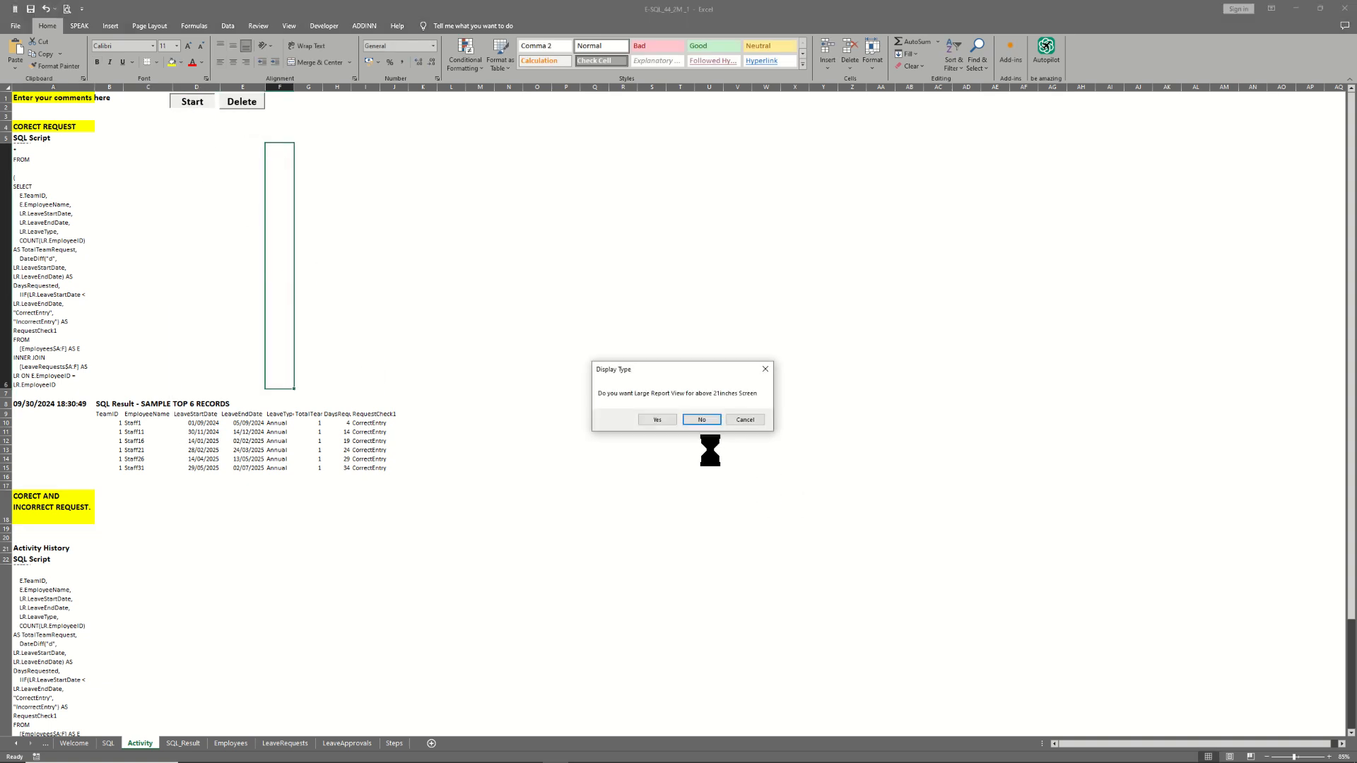
{"action": "left_click", "coordinate": [657, 421]}
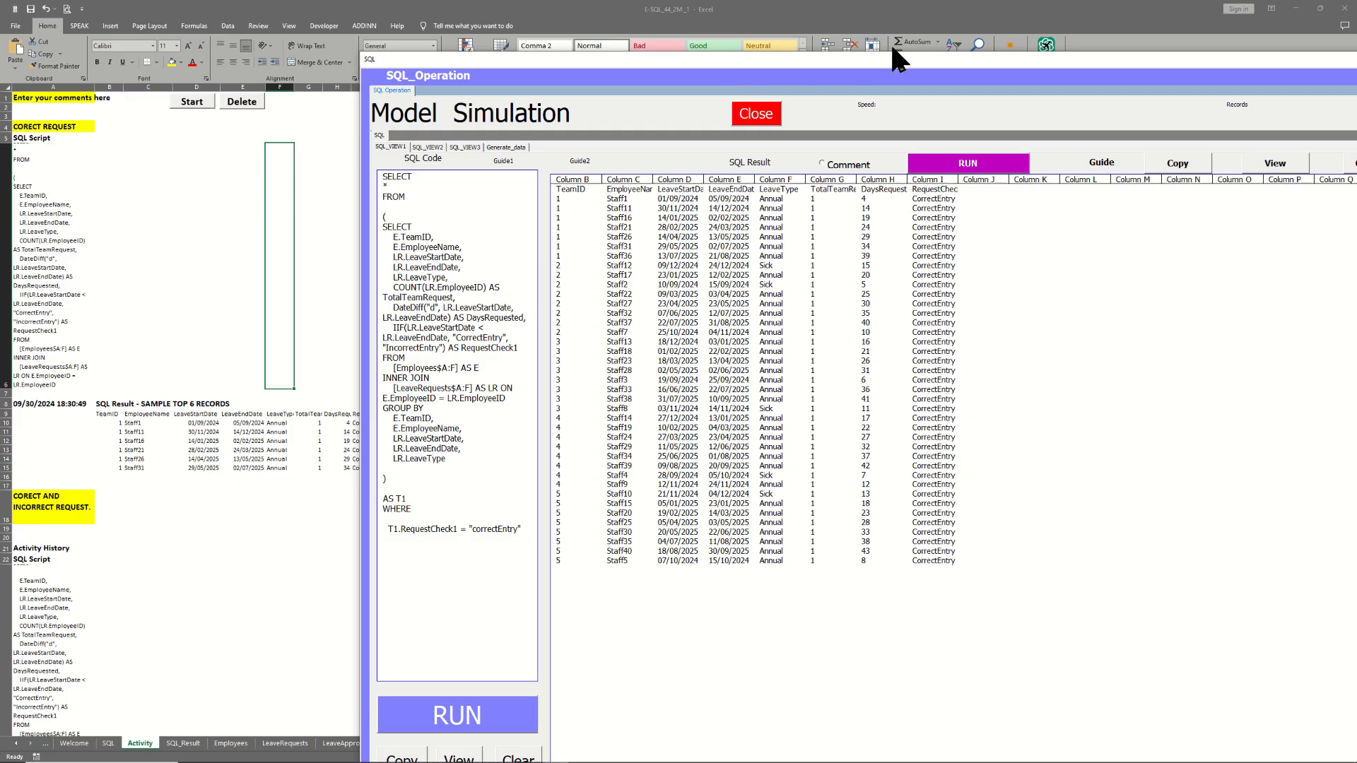
{"action": "left_click", "coordinate": [627, 139]}
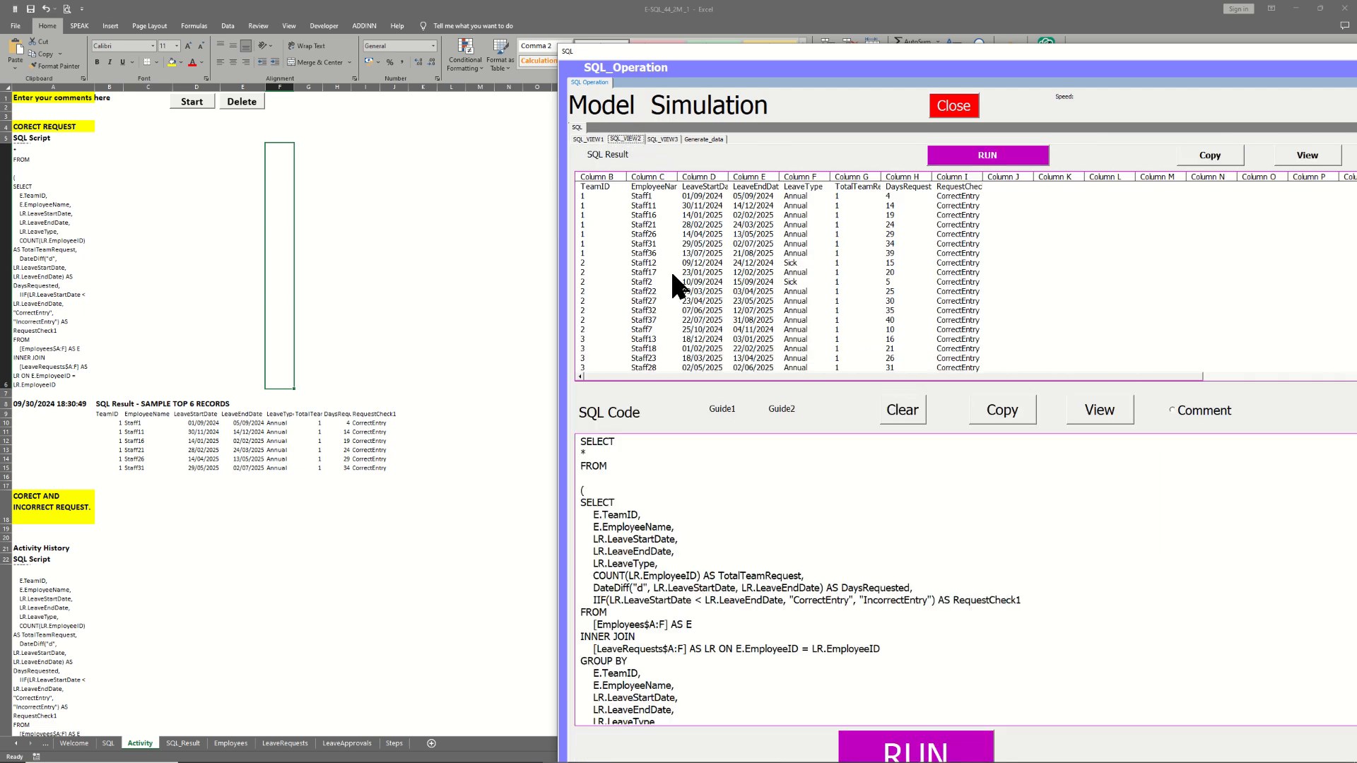
Replace the SQL code with the version filtering on T1.RequestCheck1 = "IncorrectEntry" and run it.
{"action": "scroll", "coordinate": [761, 560], "scroll_direction": "down", "scroll_amount": 3}
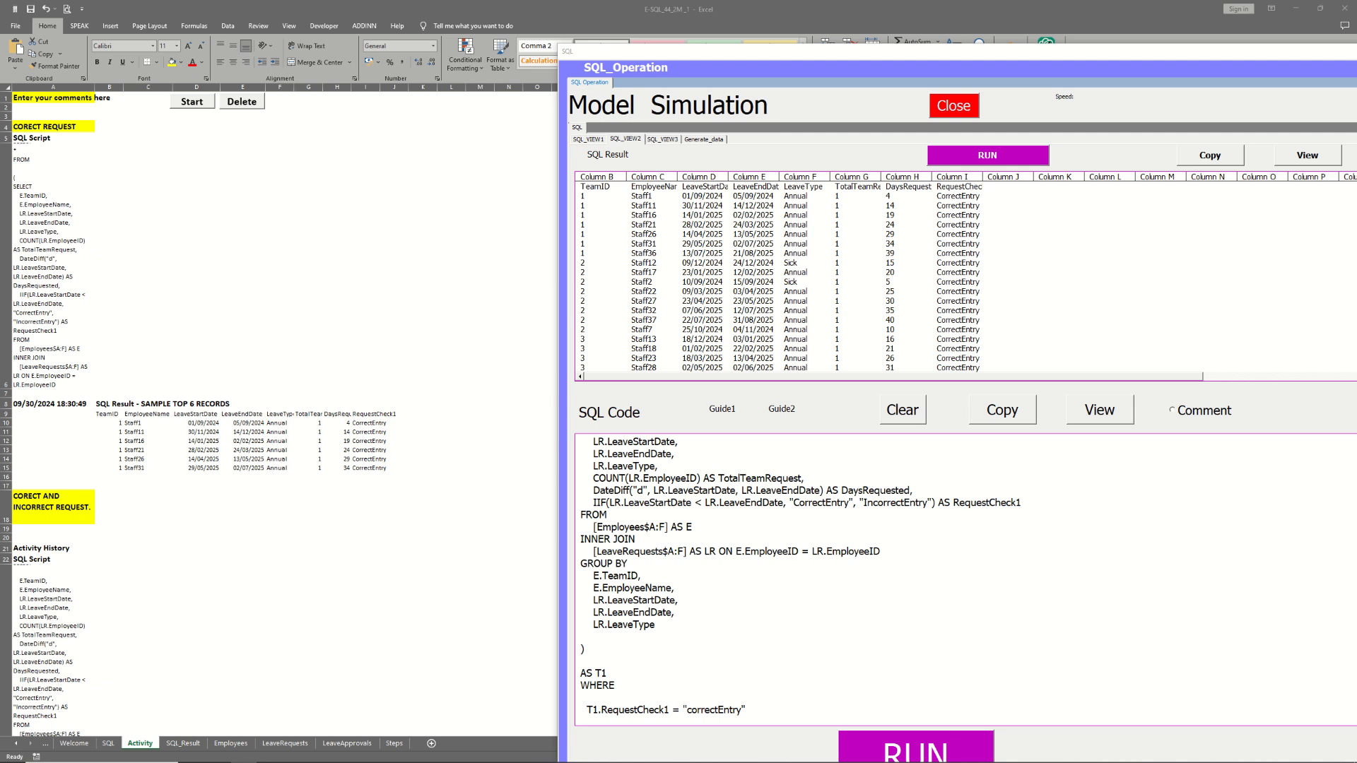
{"action": "left_click", "coordinate": [715, 478]}
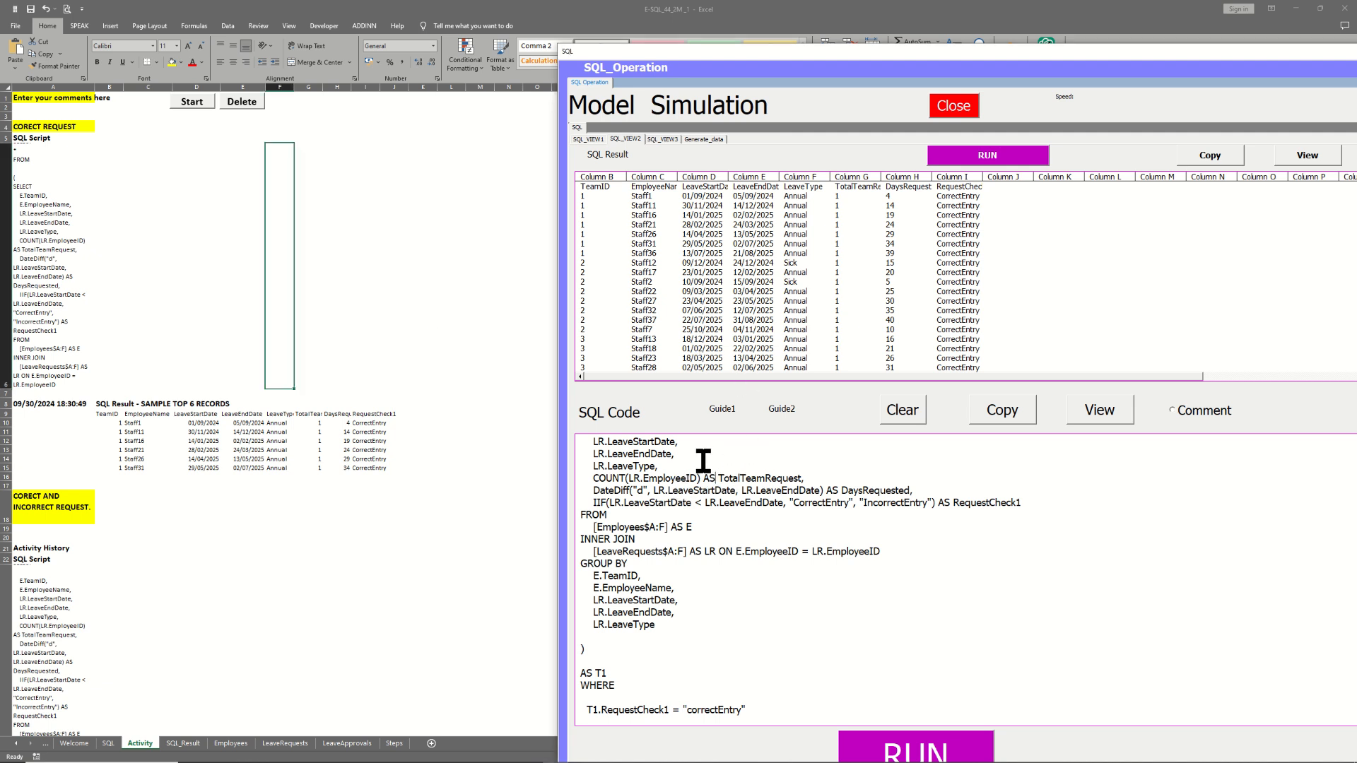
{"action": "key", "text": "ctrl+a"}
{"action": "key", "text": "ctrl+v"}
{"action": "left_click_drag", "start_coordinate": [756, 709], "coordinate": [601, 710]}
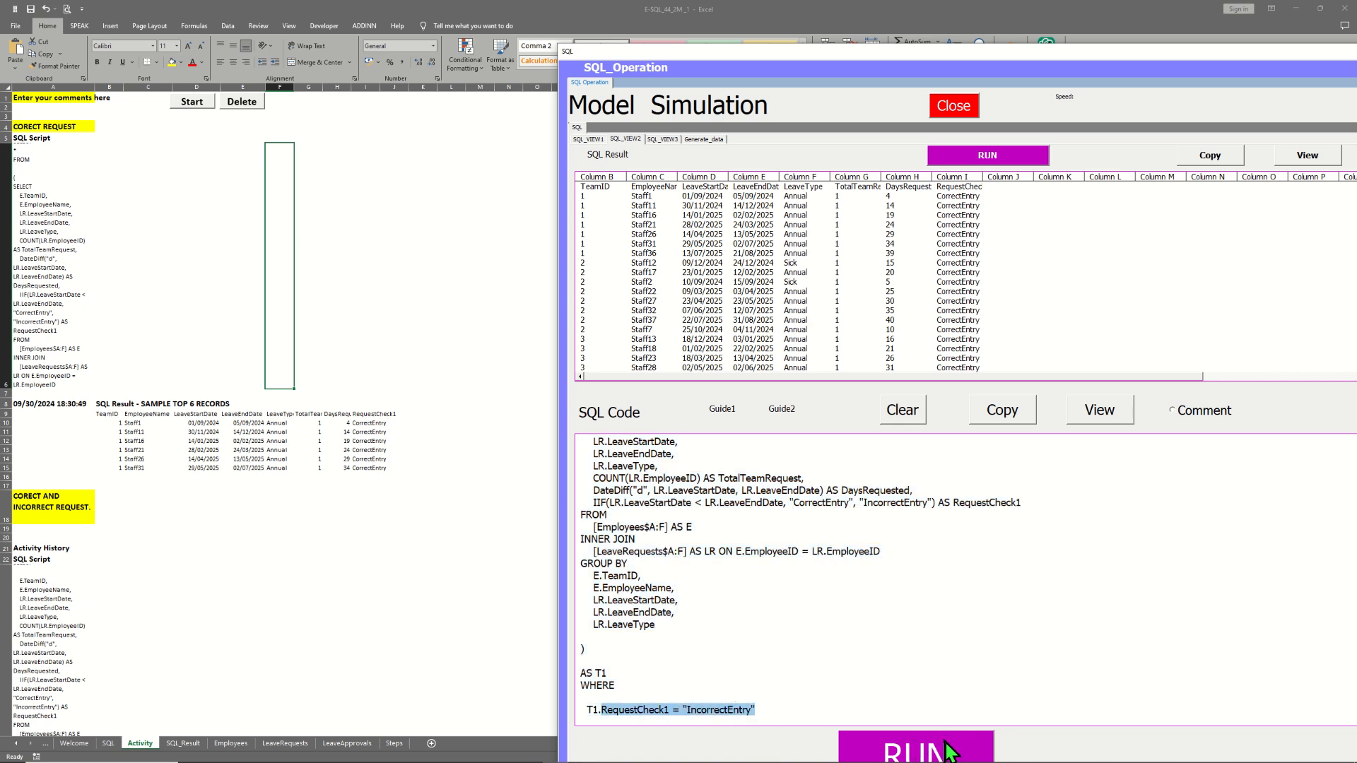
{"action": "left_click", "coordinate": [947, 750]}
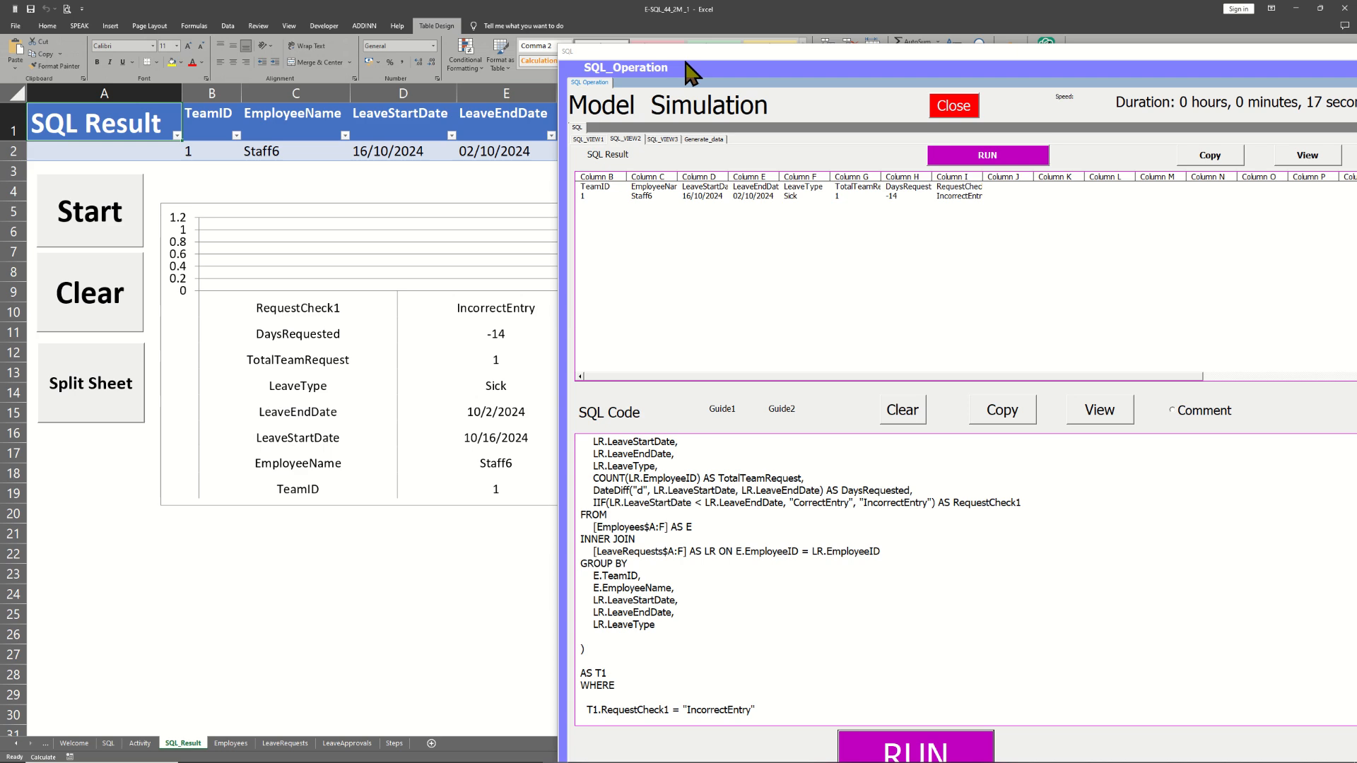
Move the SQL form away from the IncorrectEntry results and delete the chart covering the sheet.
{"action": "left_click_drag", "start_coordinate": [735, 80], "coordinate": [935, 109]}
{"action": "left_click", "coordinate": [679, 261]}
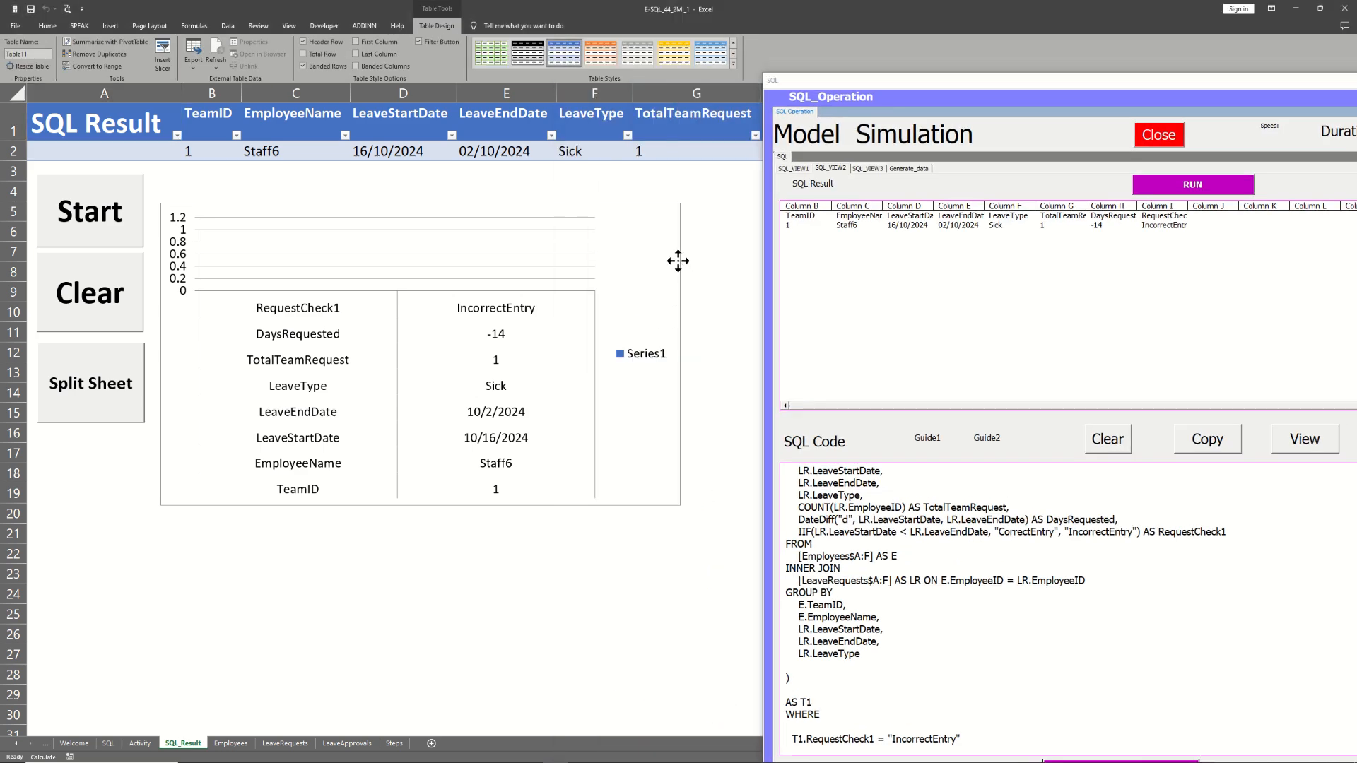
{"action": "key", "text": "Delete"}
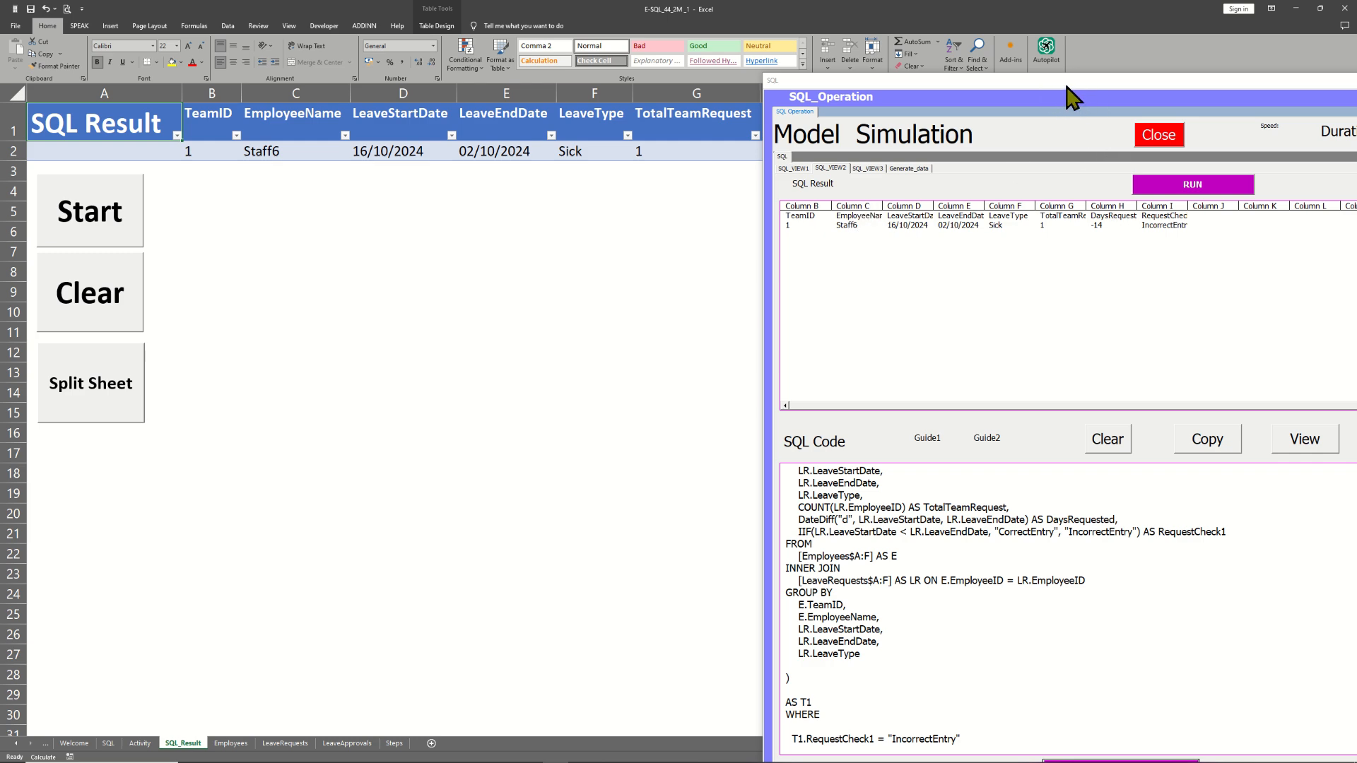
Add a Yellow comment to the IncorrectEntry query run and select the heading of its activity log entry.
{"action": "left_click_drag", "start_coordinate": [1069, 84], "coordinate": [905, 90]}
{"action": "left_click", "coordinate": [1233, 452]}
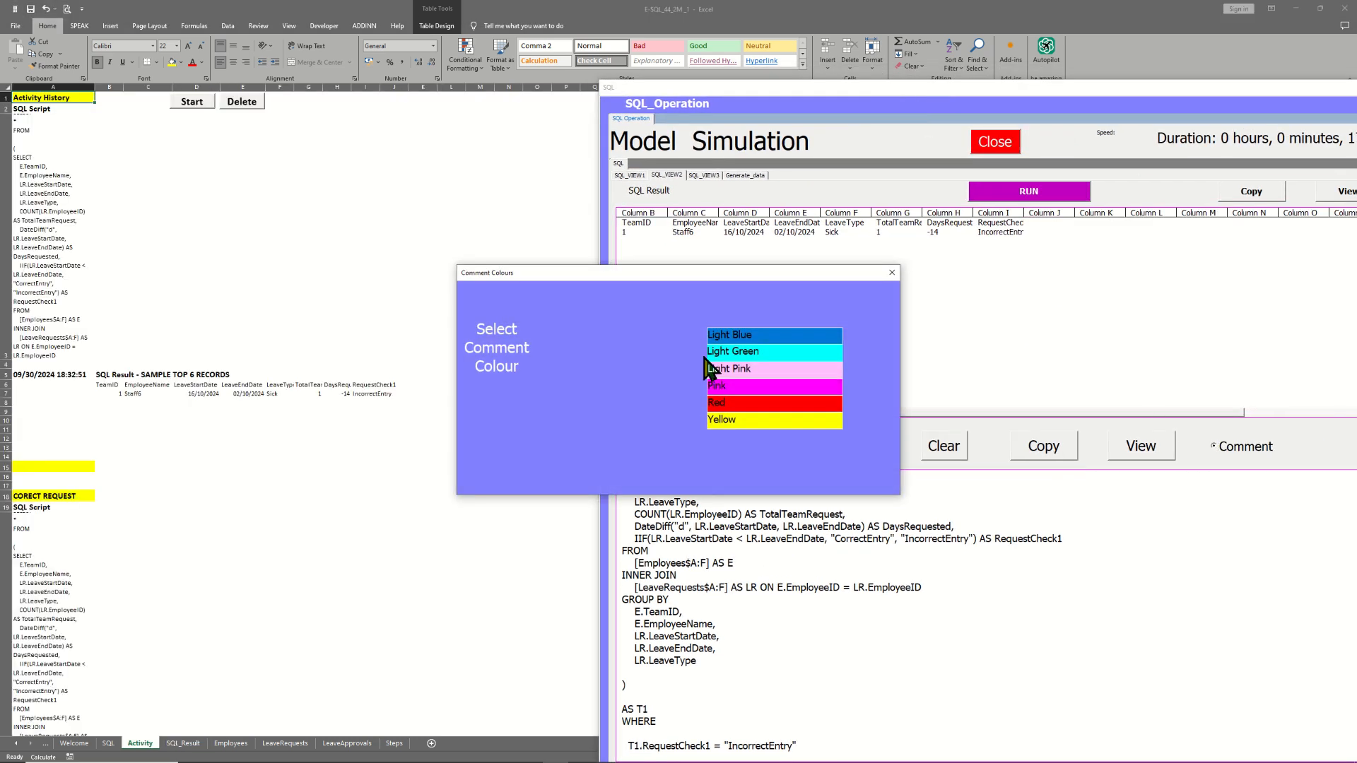
{"action": "left_click", "coordinate": [750, 423]}
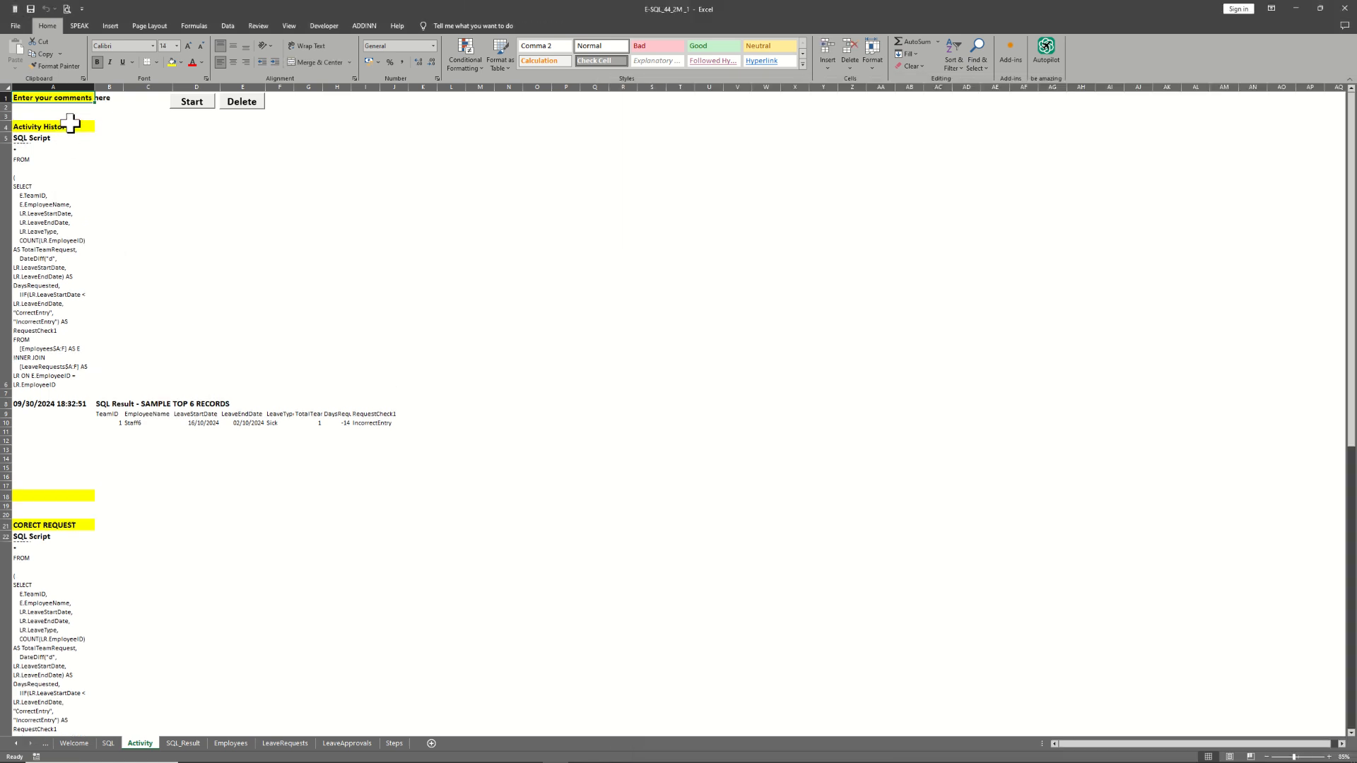
{"action": "left_click", "coordinate": [71, 125]}
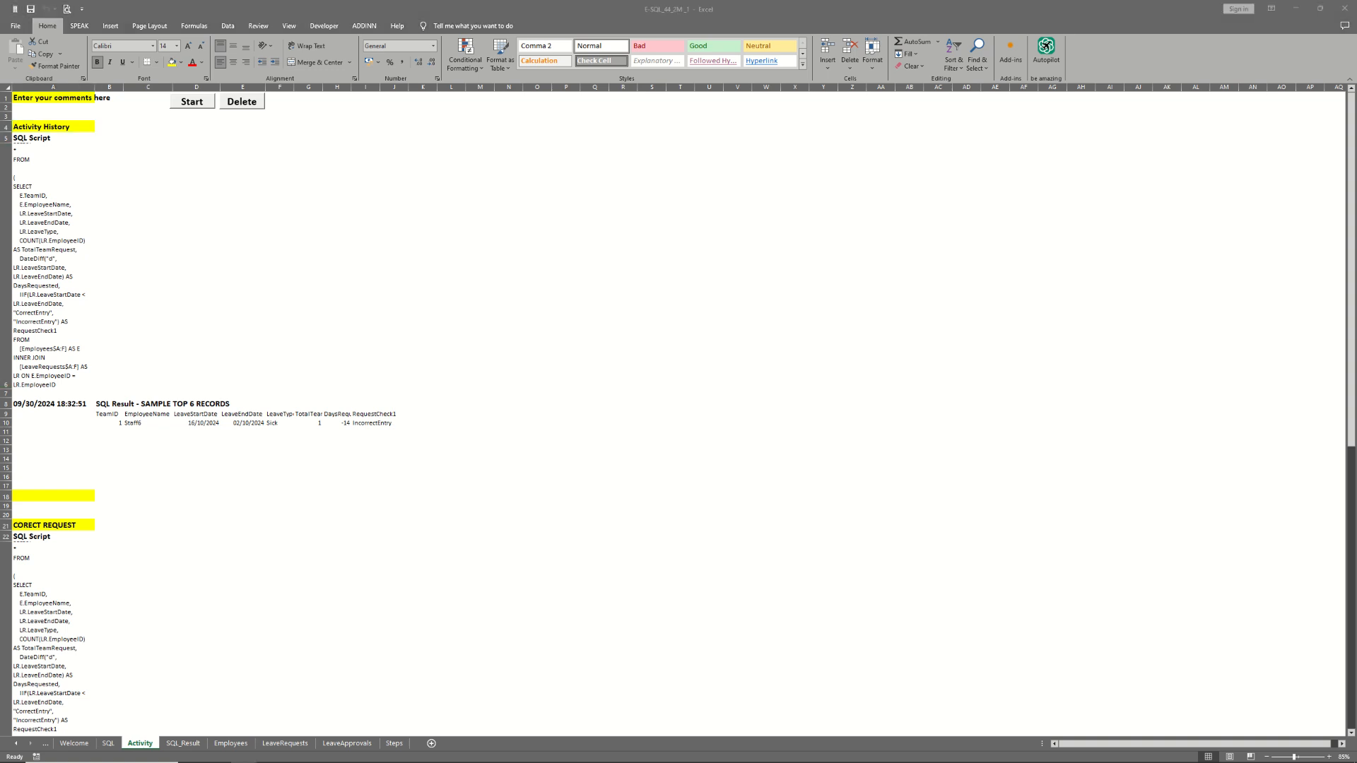